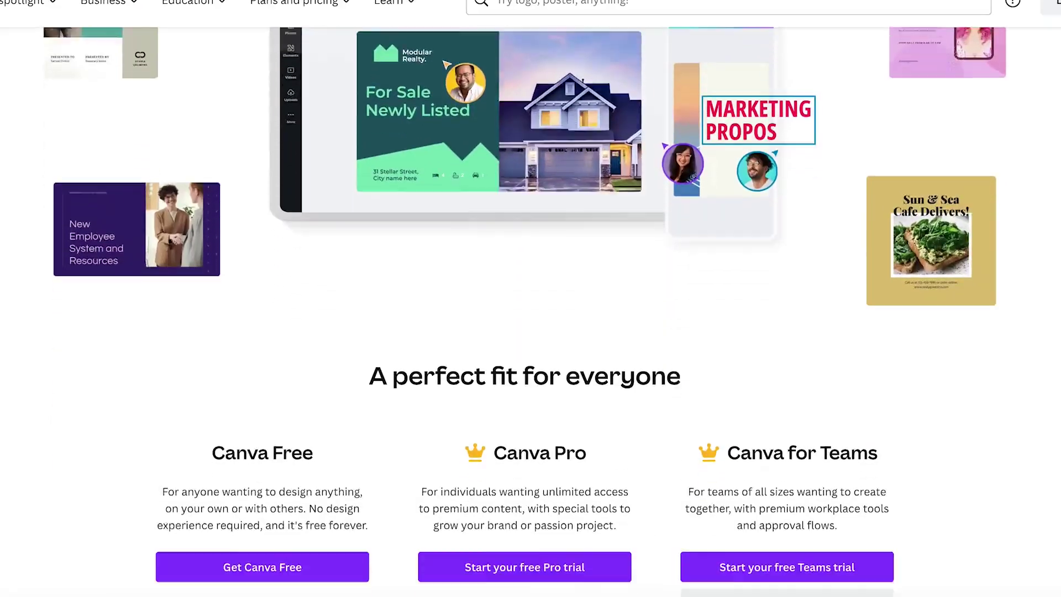
# Look through the Canva home page's plans, feature sections, template gallery and team collaboration section.
pyautogui.scroll(-20, 531, 332)
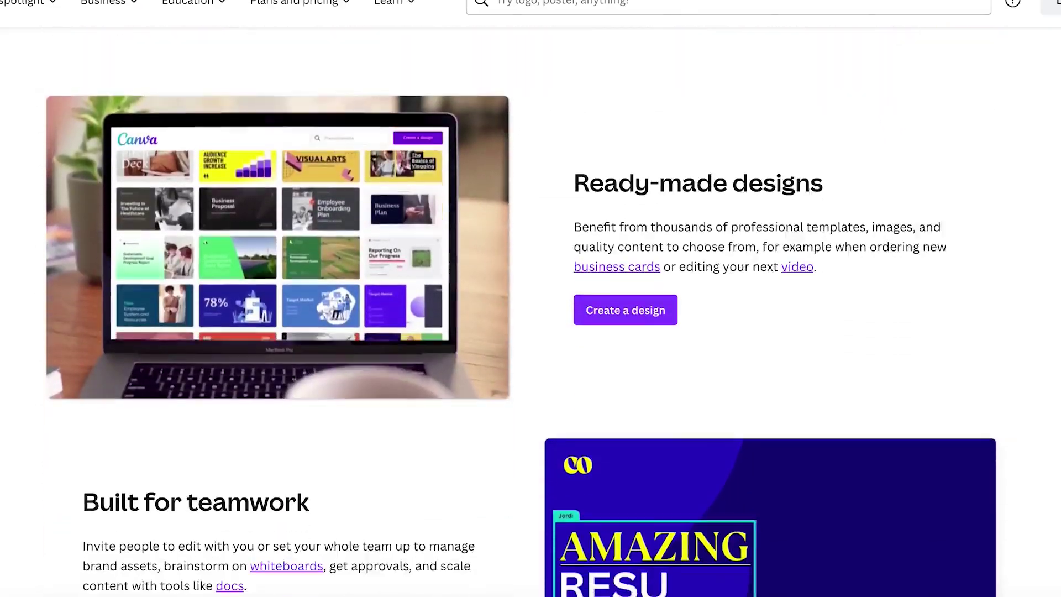
pyautogui.scroll(-10, 531, 332)
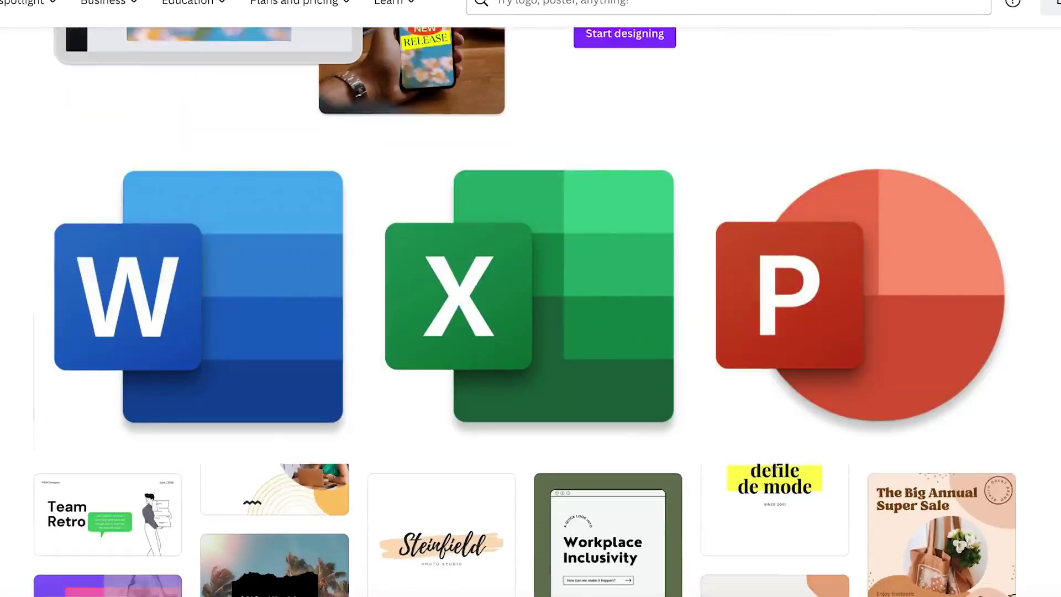
pyautogui.scroll(-15, 530, 332)
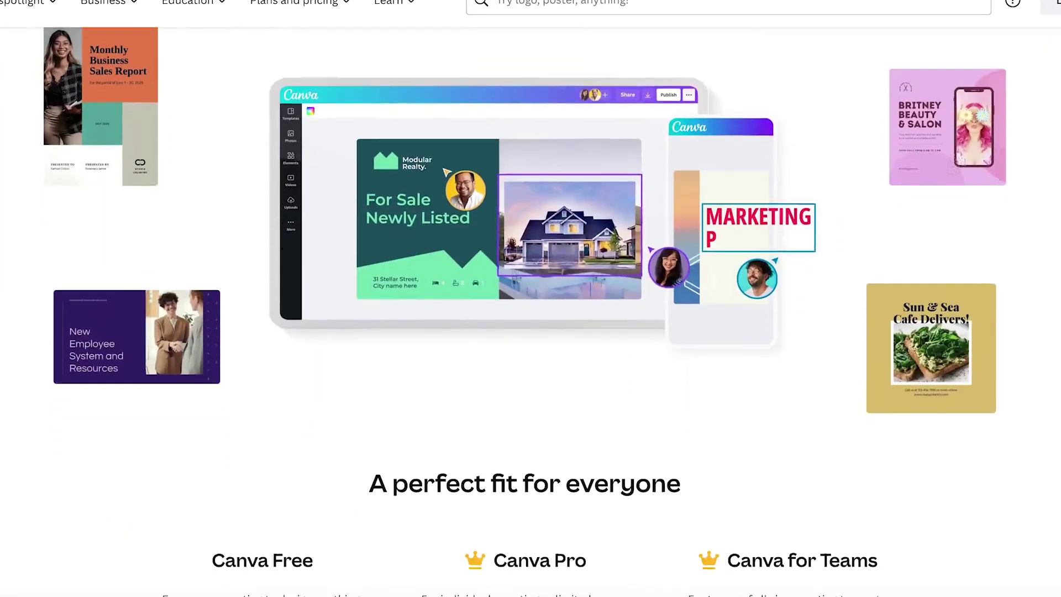
pyautogui.scroll(-7, 530, 299)
pyautogui.scroll(-9, 531, 298)
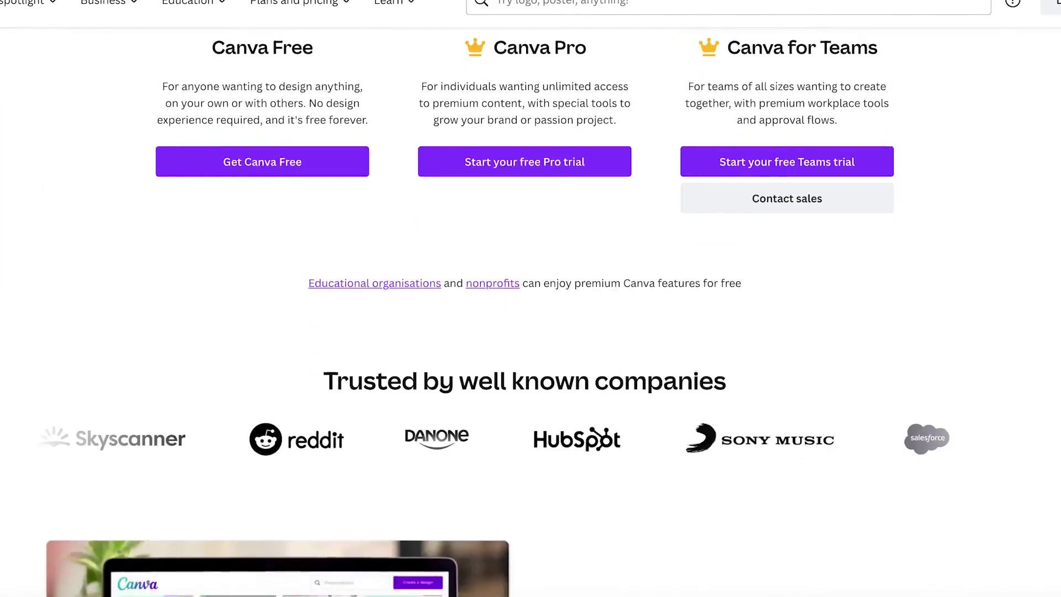
pyautogui.scroll(-10, 530, 299)
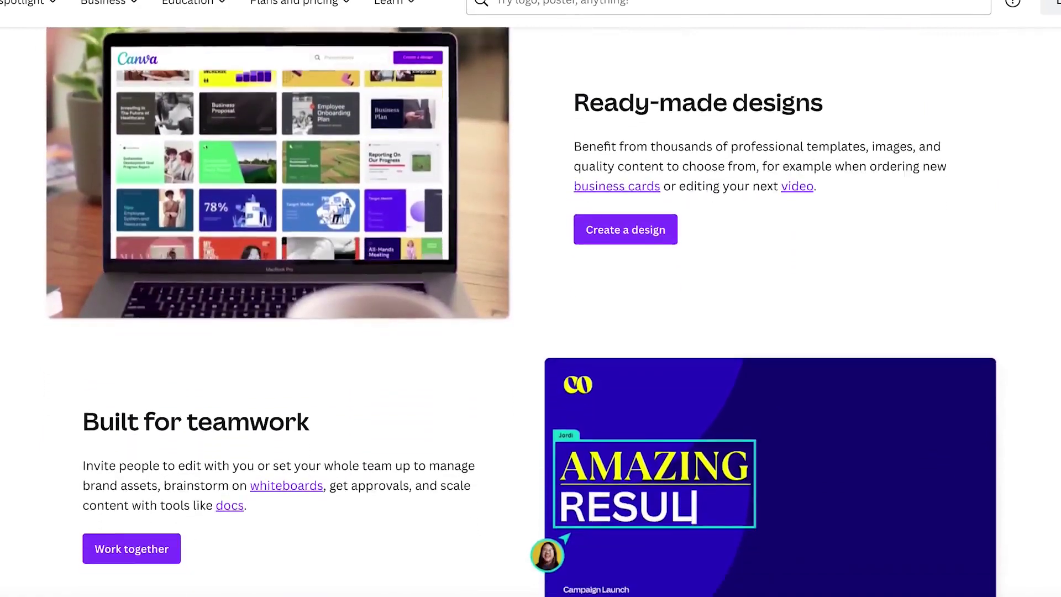
pyautogui.scroll(-10, 531, 298)
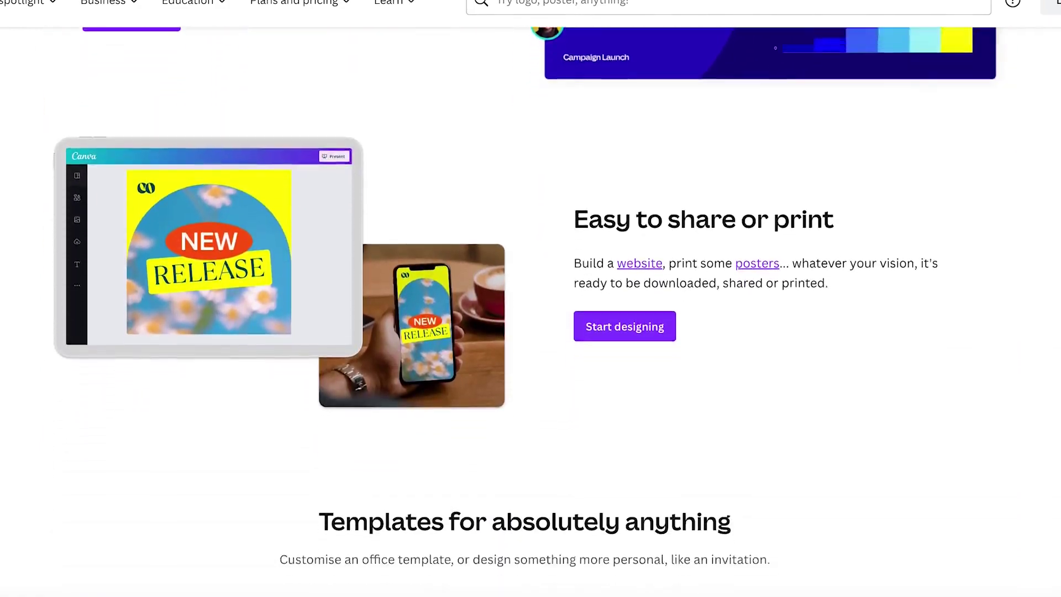
pyautogui.scroll(-9, 530, 299)
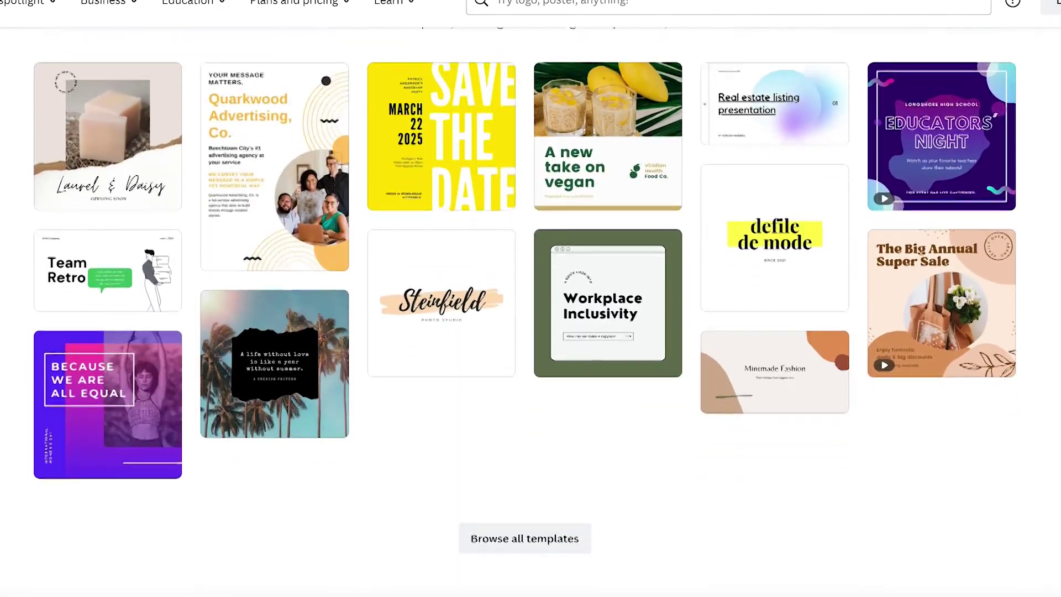
pyautogui.scroll(-12, 530, 299)
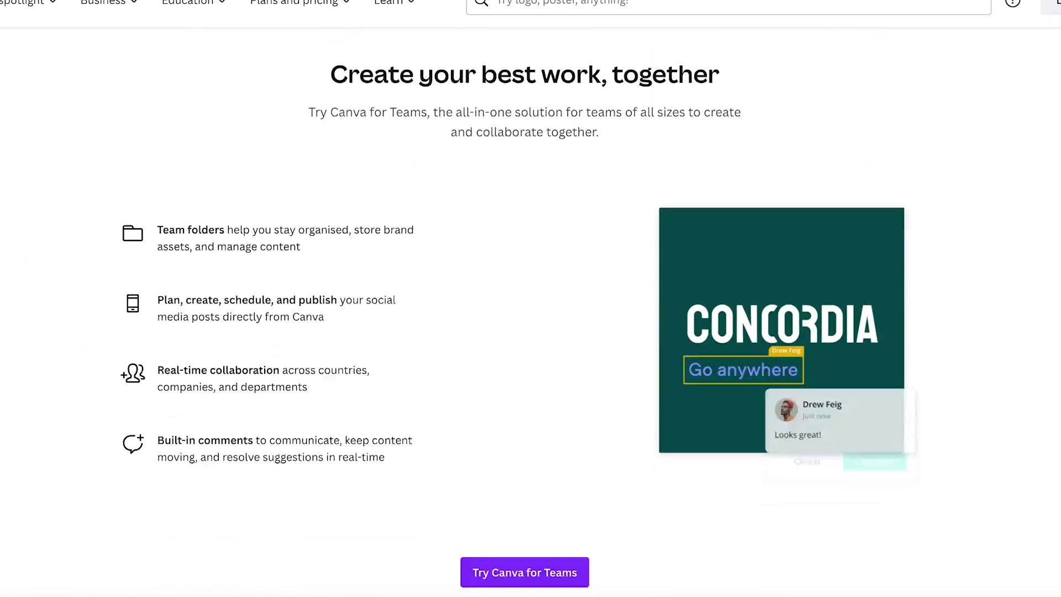
pyautogui.scroll(-5, 531, 298)
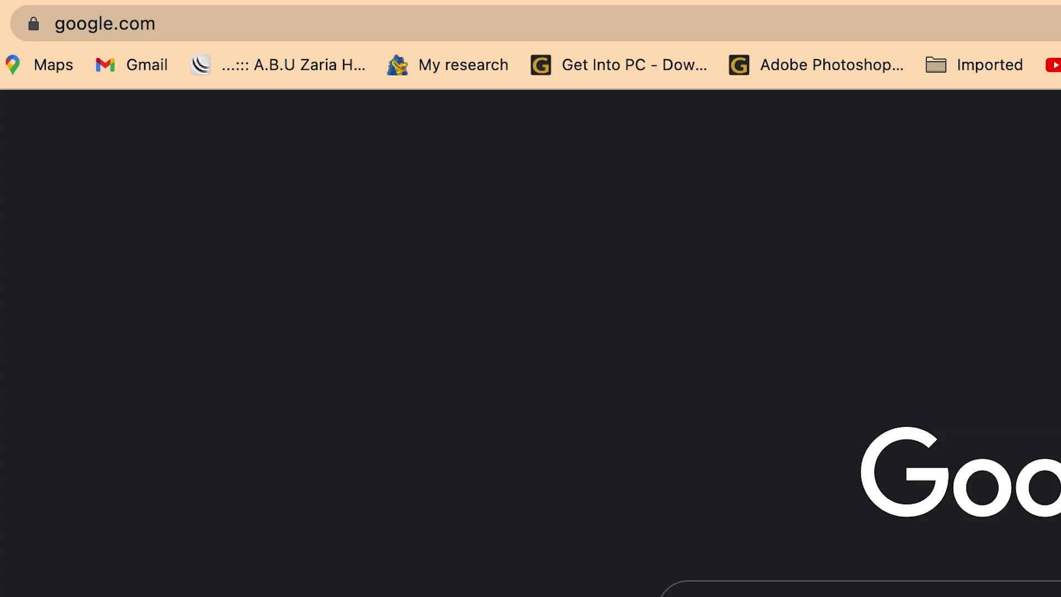
# Search Google for "canva" and open the Canva website from the results.
pyautogui.write('canva')
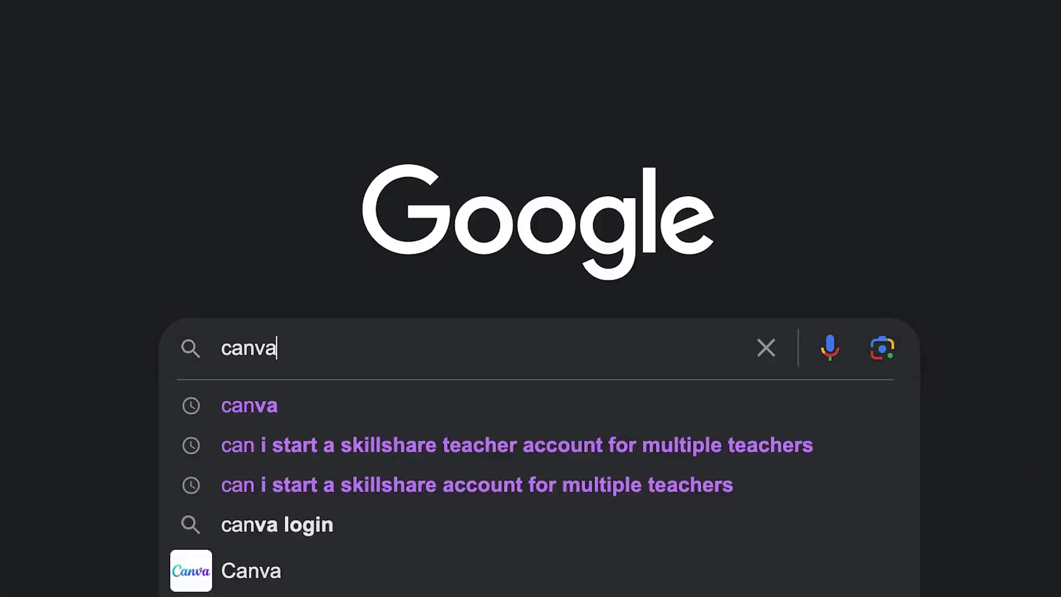
pyautogui.press('Return')
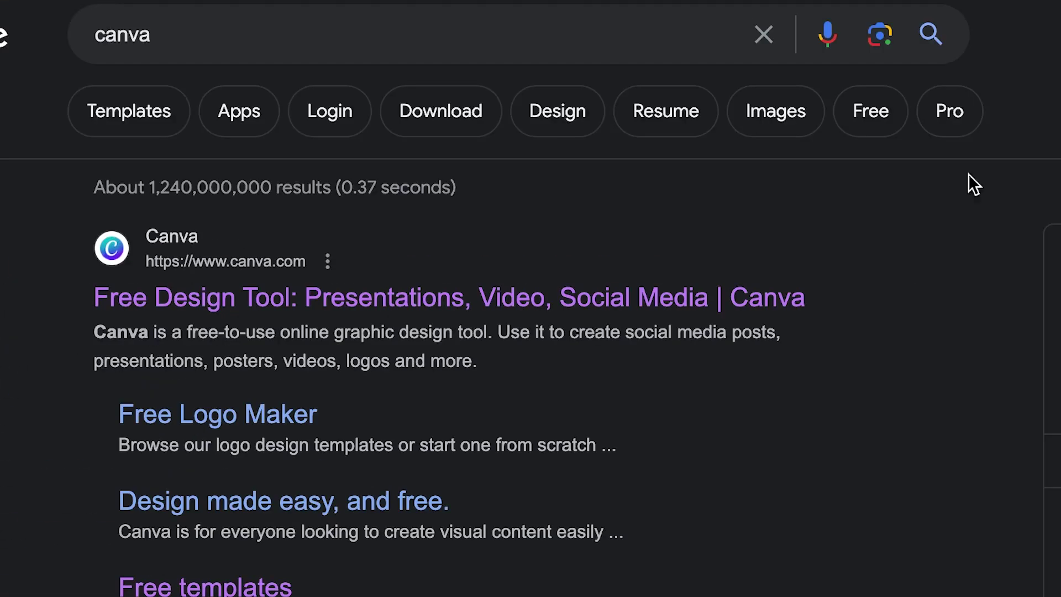
pyautogui.click(444, 302)
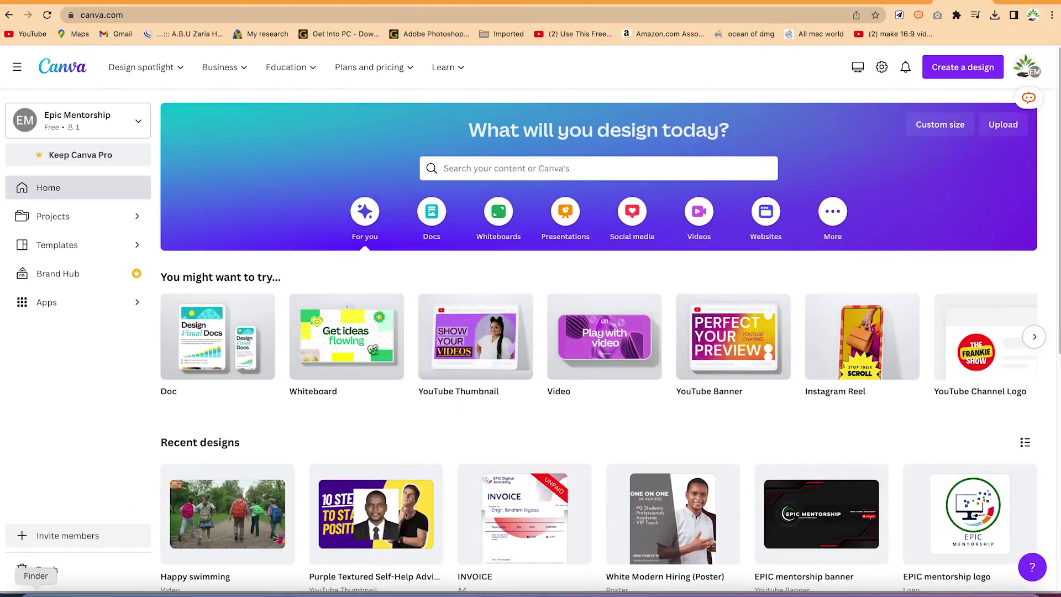
# Switch to Finder and open the Edit Docs in Canva folder on the Desktop.
pyautogui.click(36, 592)
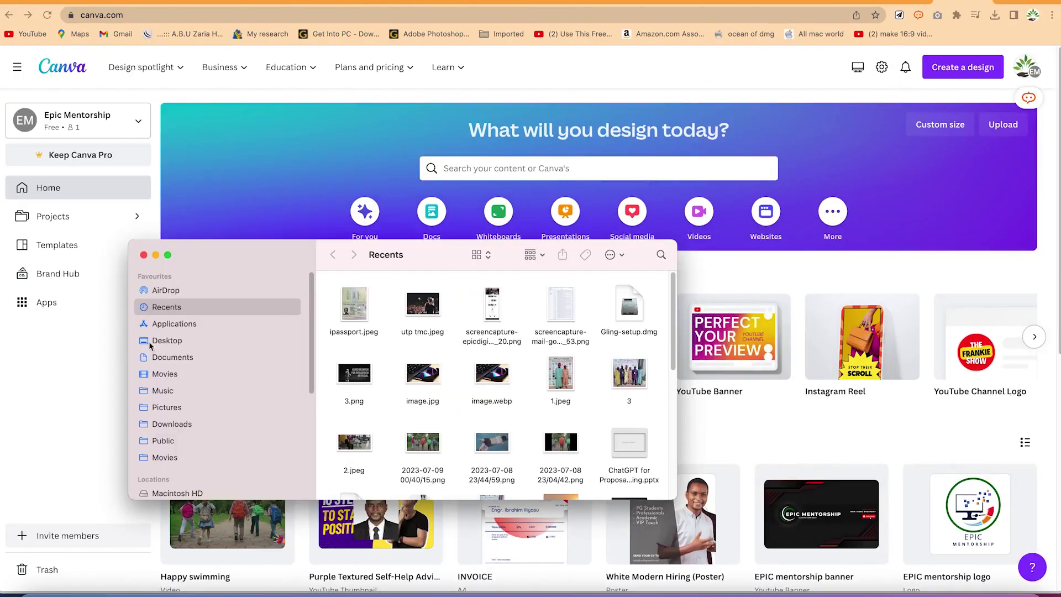
pyautogui.click(153, 341)
pyautogui.moveTo(438, 249); pyautogui.dragTo(612, 223)
pyautogui.doubleClick(703, 339)
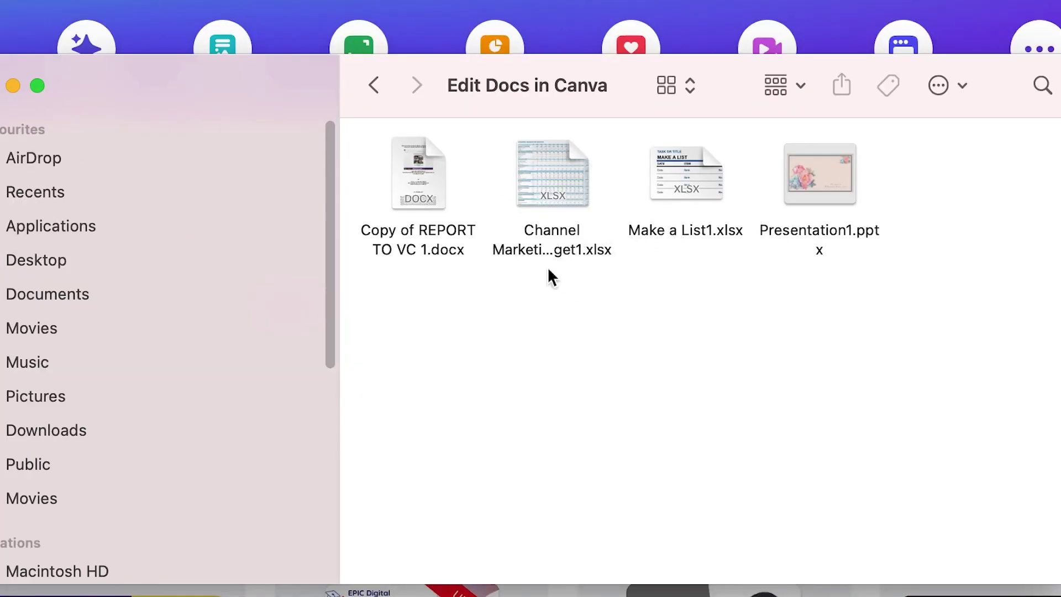
# Upload Copy of REPORT TO VC 1.docx from the folder to the Canva home page and open it from the recent designs.
pyautogui.click(436, 247)
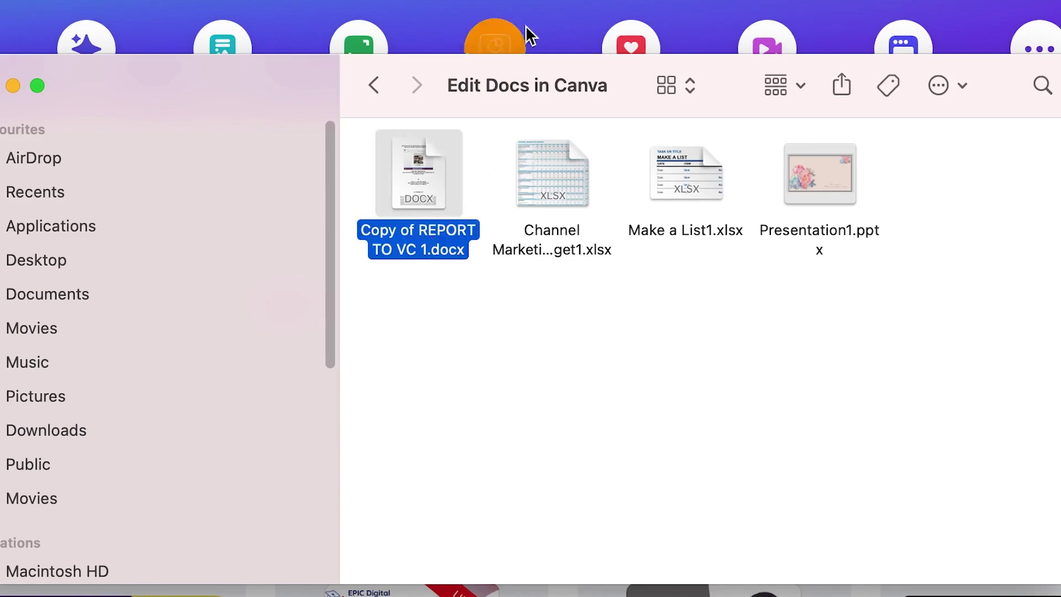
pyautogui.moveTo(413, 62); pyautogui.dragTo(819, 0)
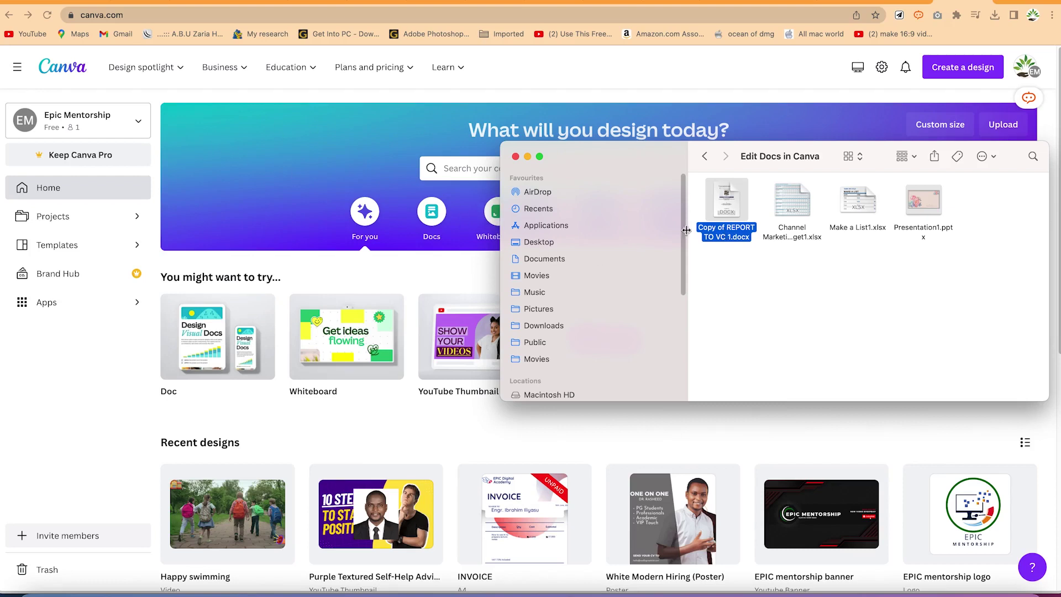
pyautogui.moveTo(727, 241); pyautogui.dragTo(285, 424)
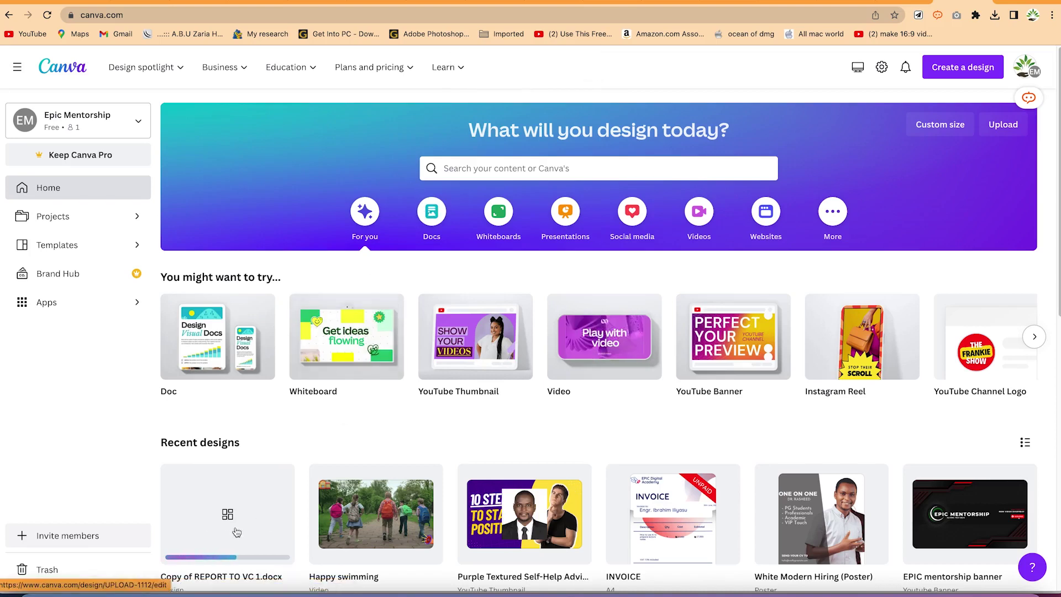
pyautogui.scroll(-1, 250, 515)
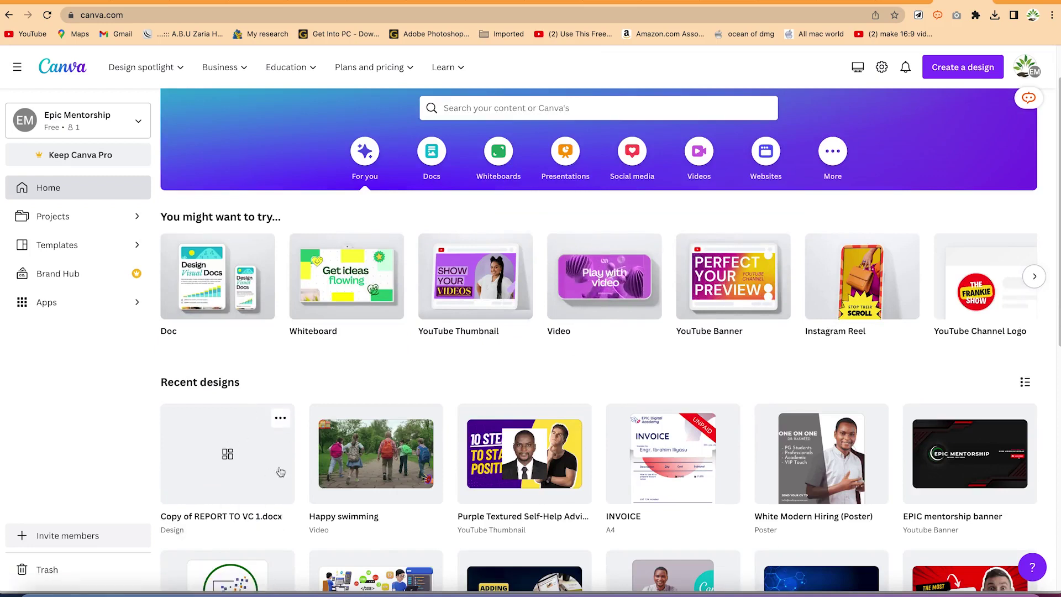
pyautogui.click(243, 449)
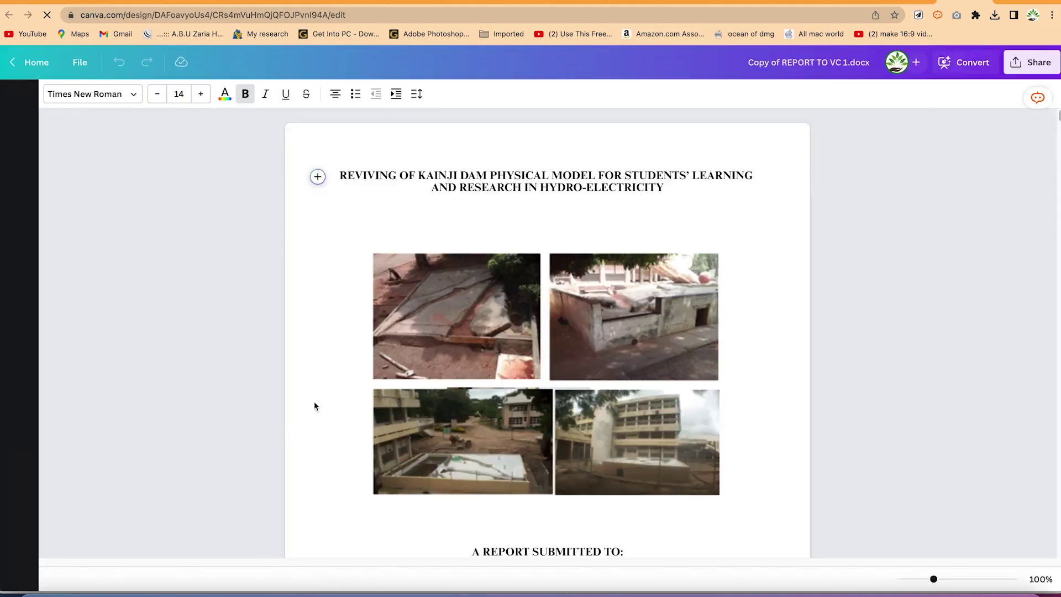
# Look through the imported report from its cover page to the Turbine Assessment section.
pyautogui.scroll(-20, 441, 259)
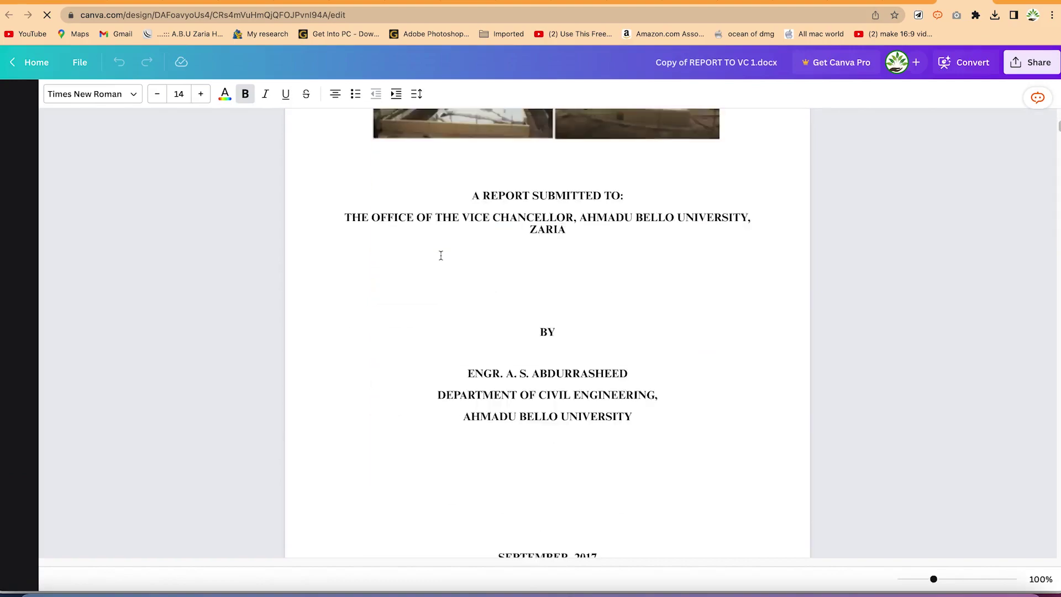
pyautogui.scroll(-10, 441, 255)
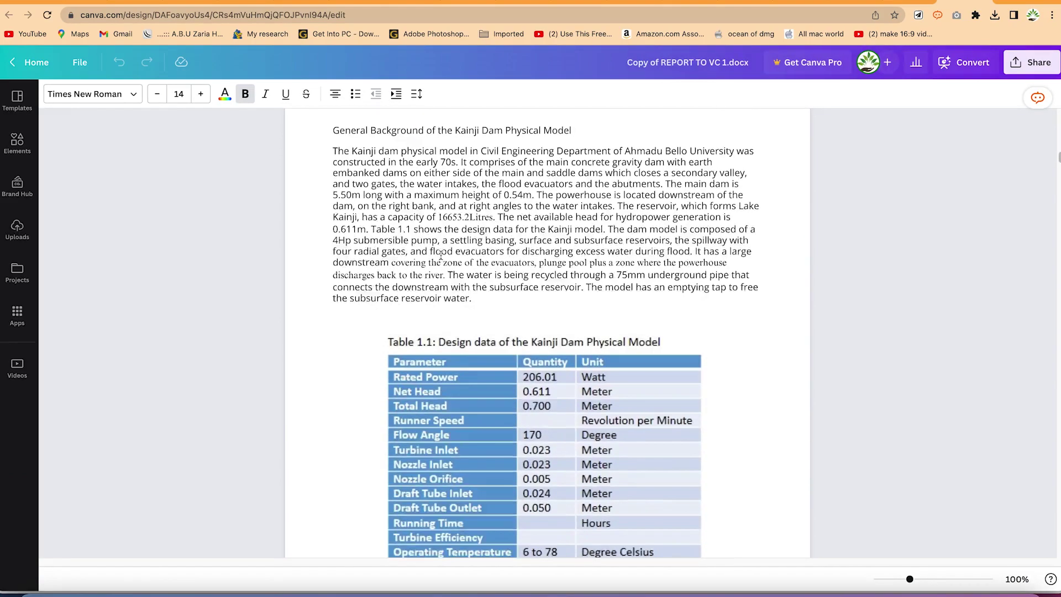
pyautogui.scroll(1, 441, 257)
pyautogui.scroll(10, 440, 258)
pyautogui.scroll(-5, 440, 255)
pyautogui.scroll(-15, 440, 255)
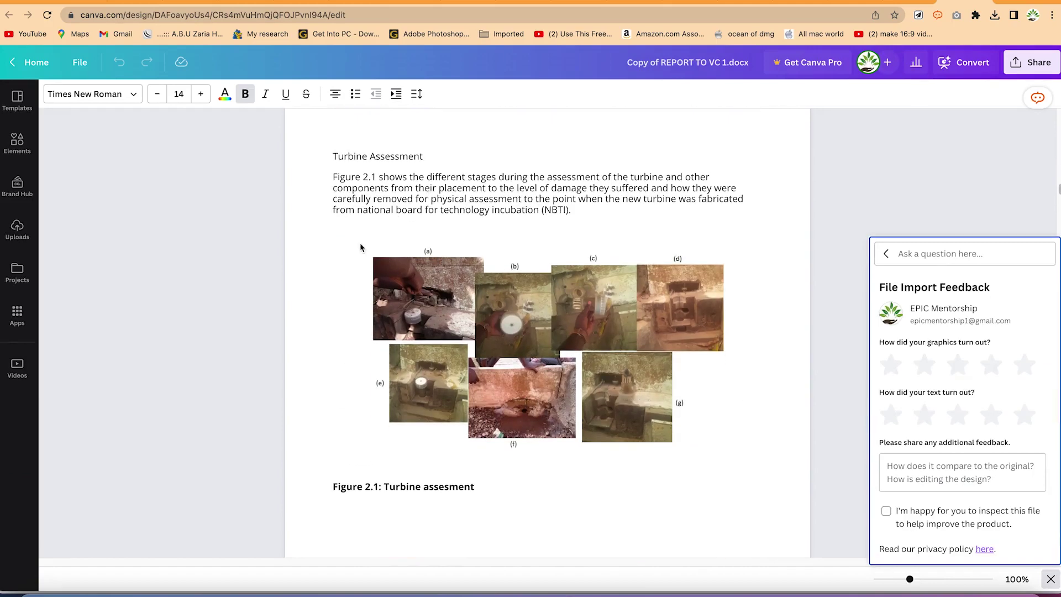
# Browse the fonts and text styles available for the paragraph under the Turbine Assessment heading.
pyautogui.click(477, 189)
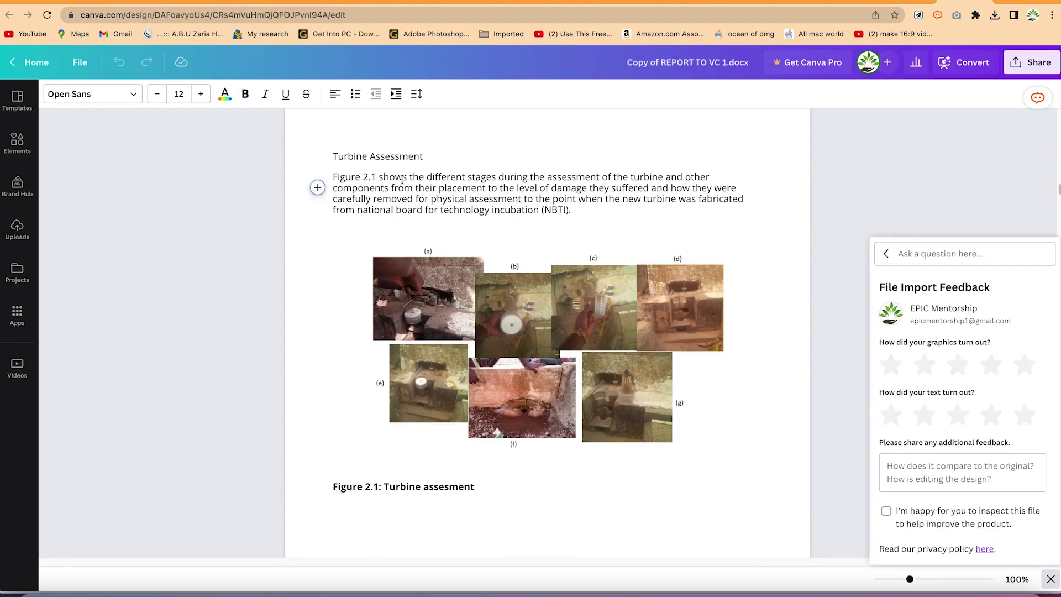
pyautogui.moveTo(575, 210); pyautogui.dragTo(332, 168)
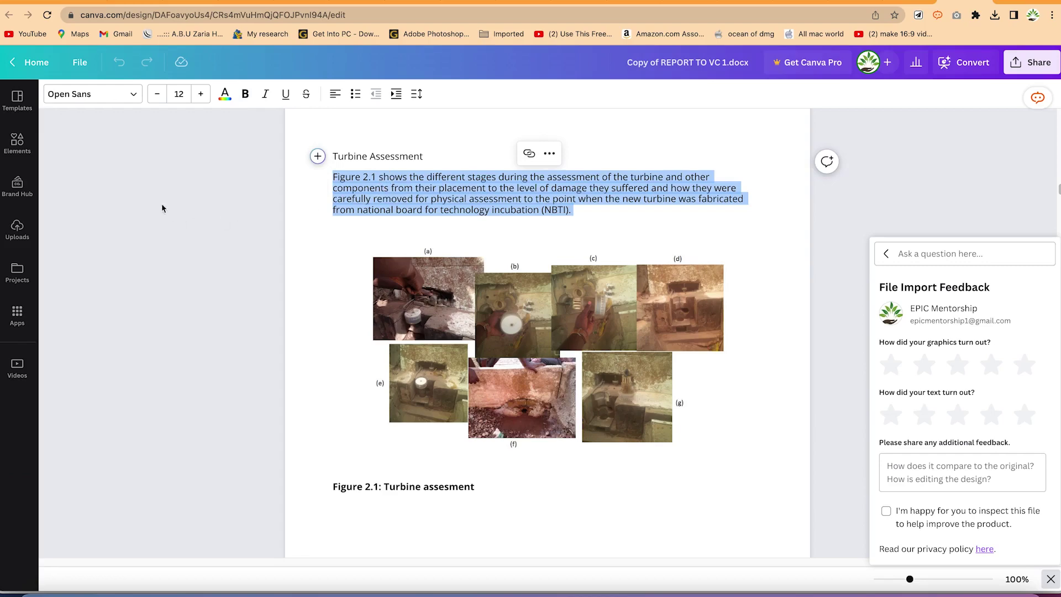
pyautogui.click(134, 96)
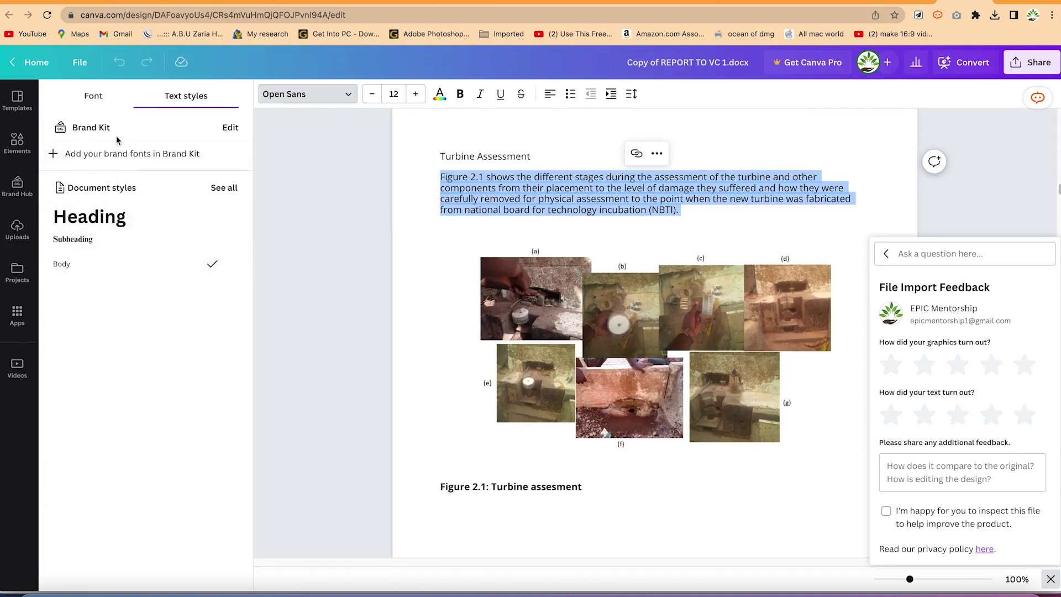
pyautogui.click(93, 97)
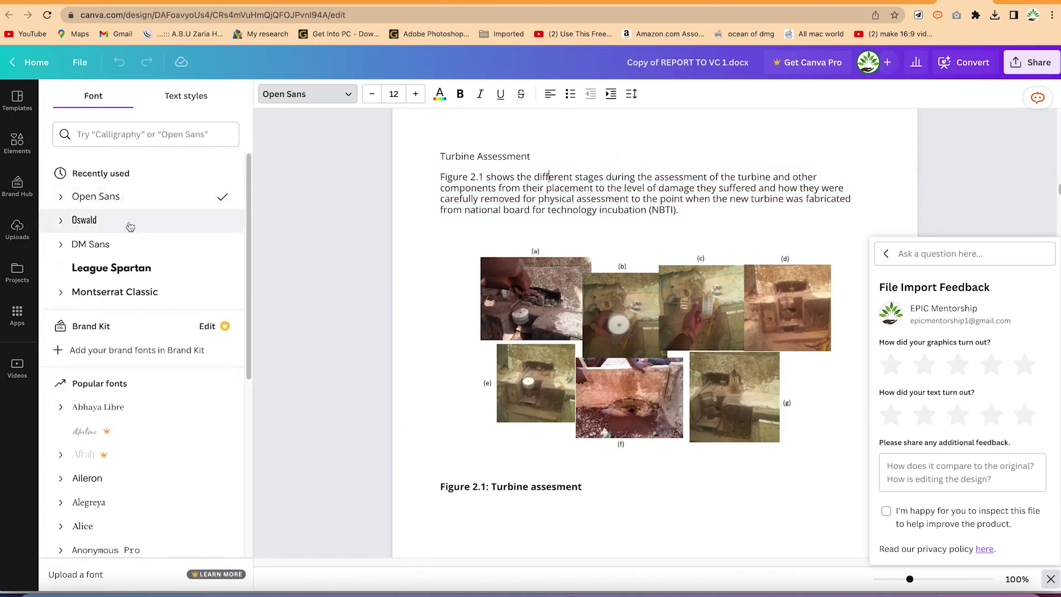
pyautogui.scroll(-7, 119, 343)
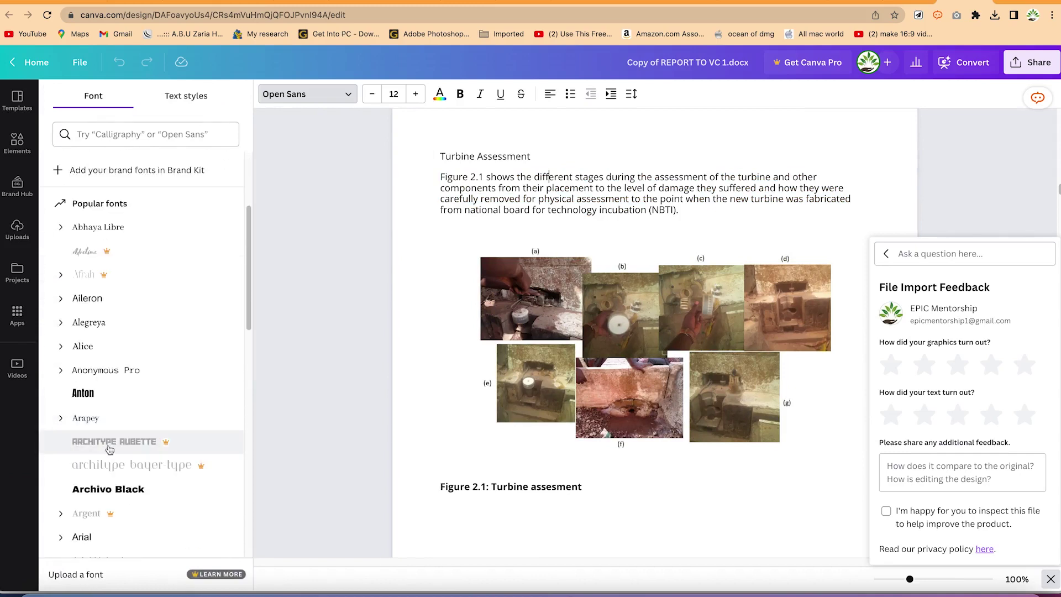
pyautogui.scroll(-7, 128, 322)
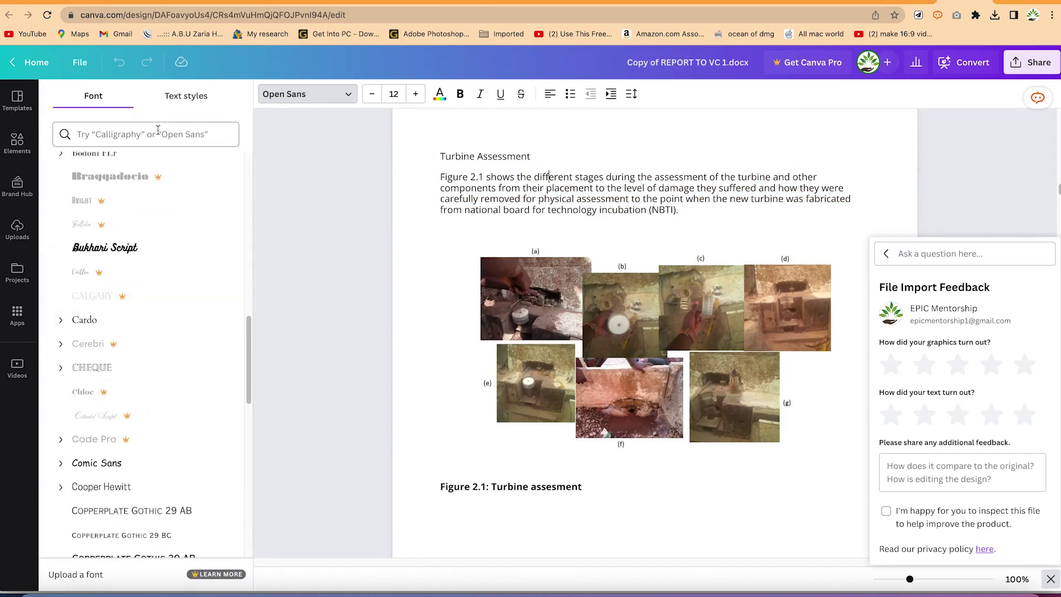
pyautogui.click(173, 98)
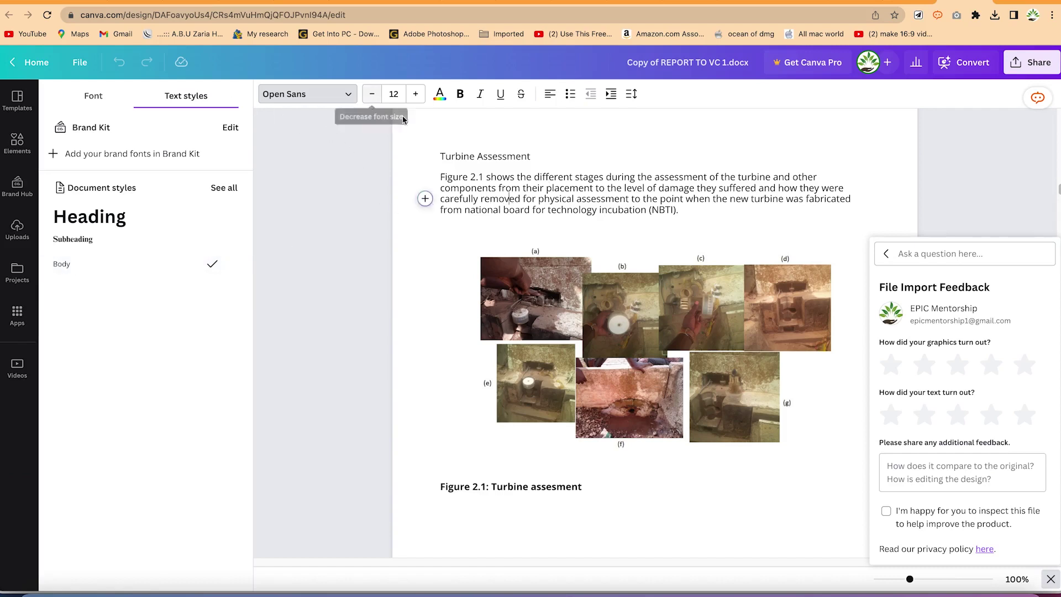
# Set the font size of the whole paragraph under Turbine Assessment to 13.
pyautogui.moveTo(729, 211); pyautogui.dragTo(441, 173)
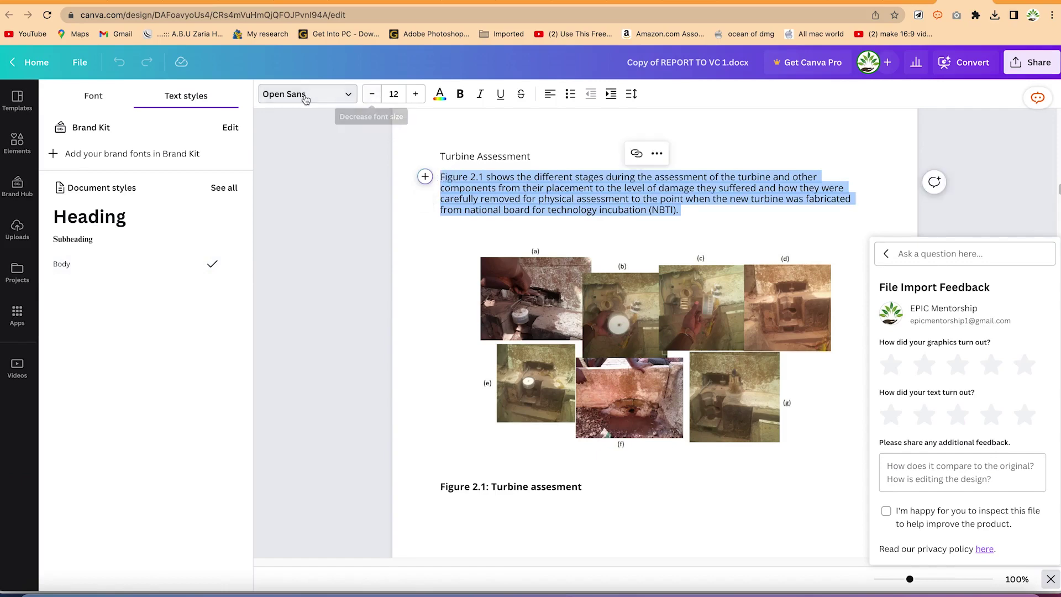
pyautogui.click(415, 94)
pyautogui.click(415, 94)
pyautogui.click(415, 95)
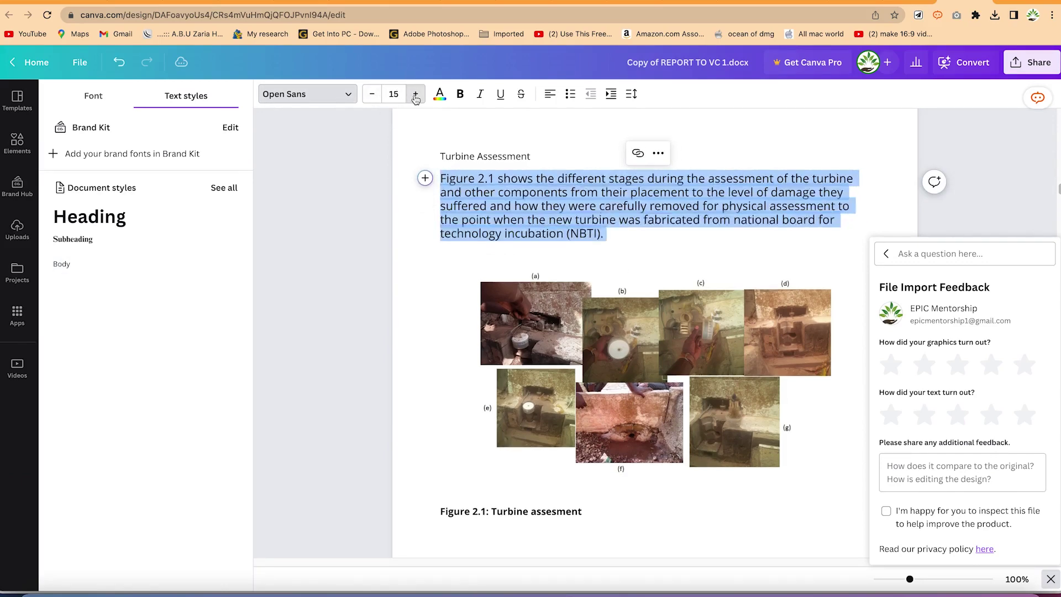
pyautogui.click(415, 95)
pyautogui.click(372, 94)
pyautogui.click(372, 94)
pyautogui.click(372, 94)
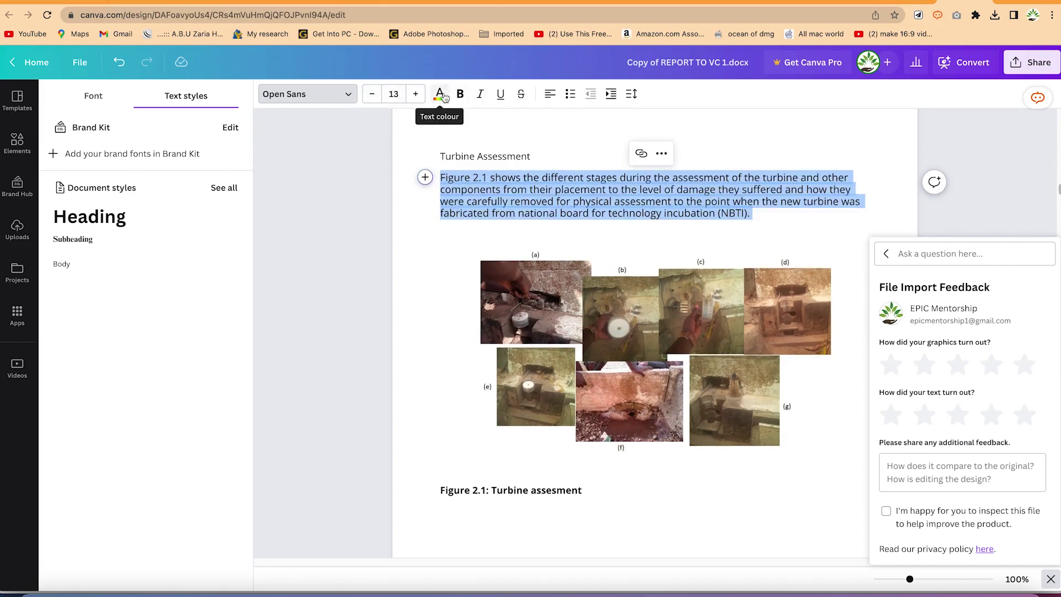
# Colour the Turbine Assessment paragraph with the logo's dark green and apply bold, italic, underline and strikethrough.
pyautogui.click(440, 95)
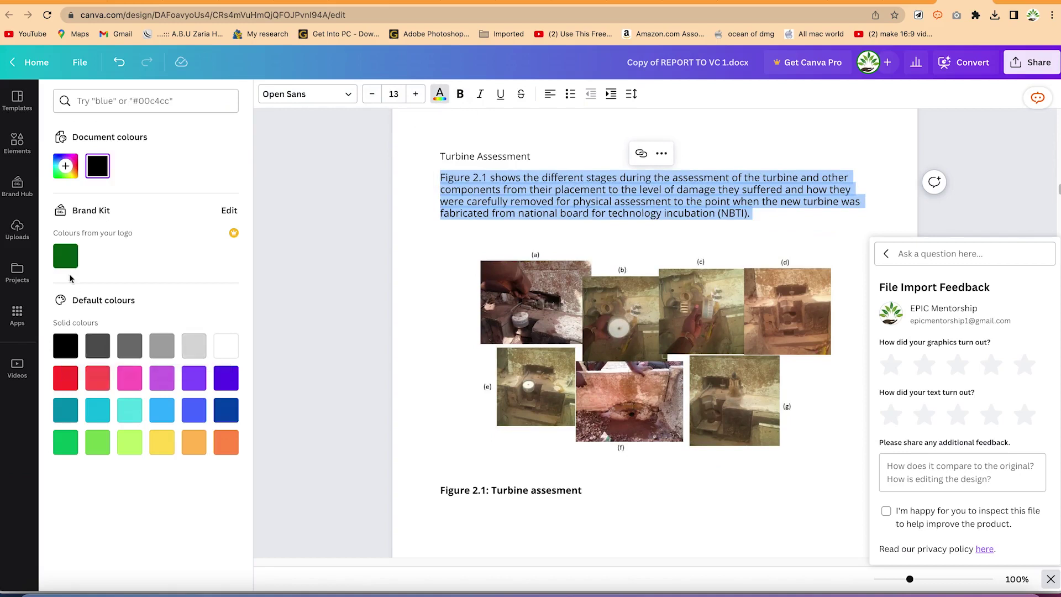
pyautogui.click(66, 255)
pyautogui.click(462, 96)
pyautogui.click(480, 95)
pyautogui.click(502, 98)
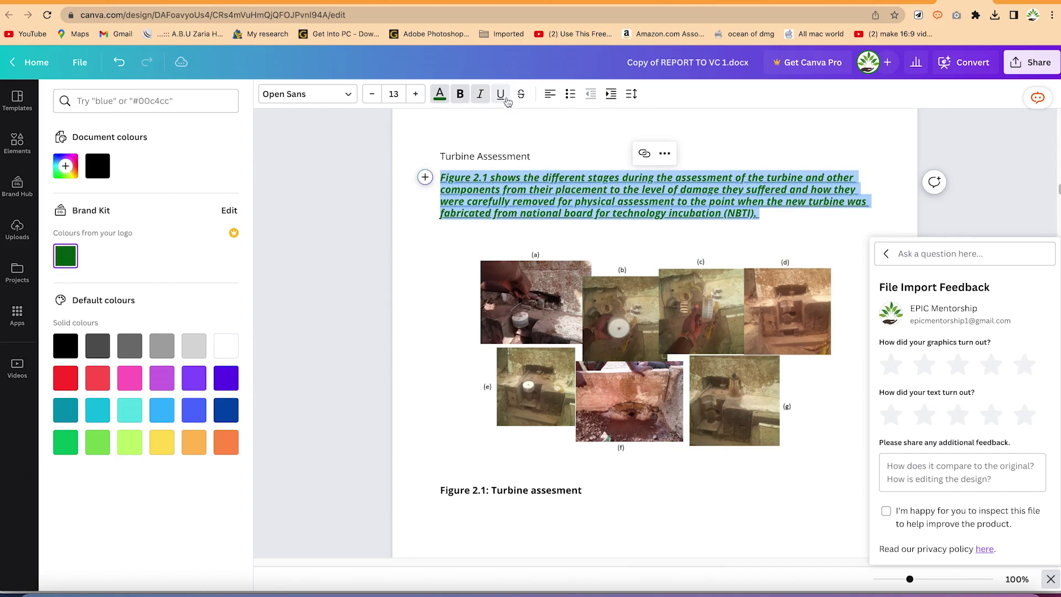
pyautogui.click(522, 95)
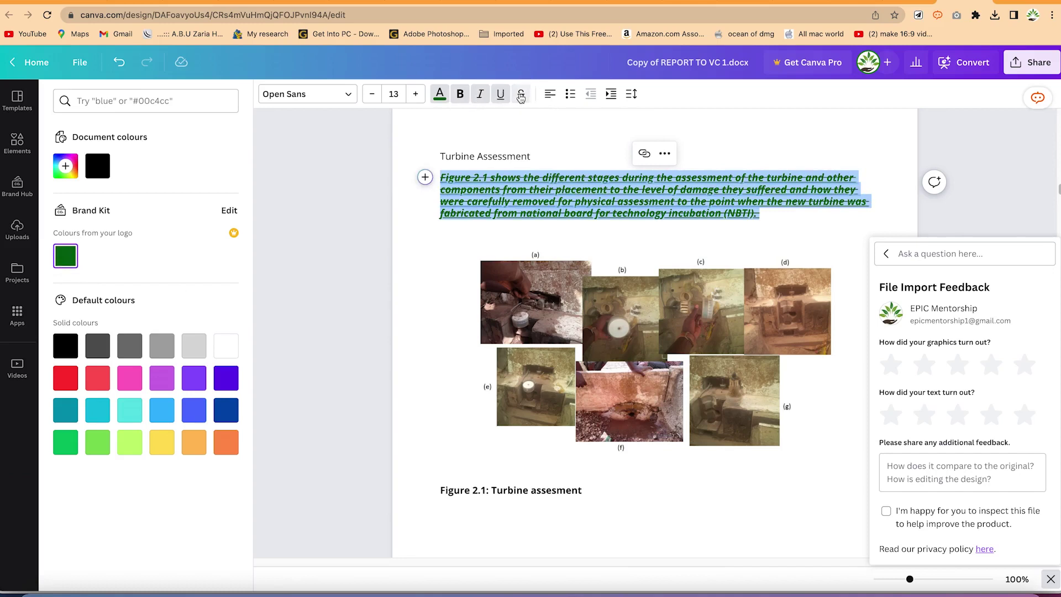
# Try centre and right alignment on the Turbine Assessment paragraph, finishing with it left-aligned.
pyautogui.click(550, 95)
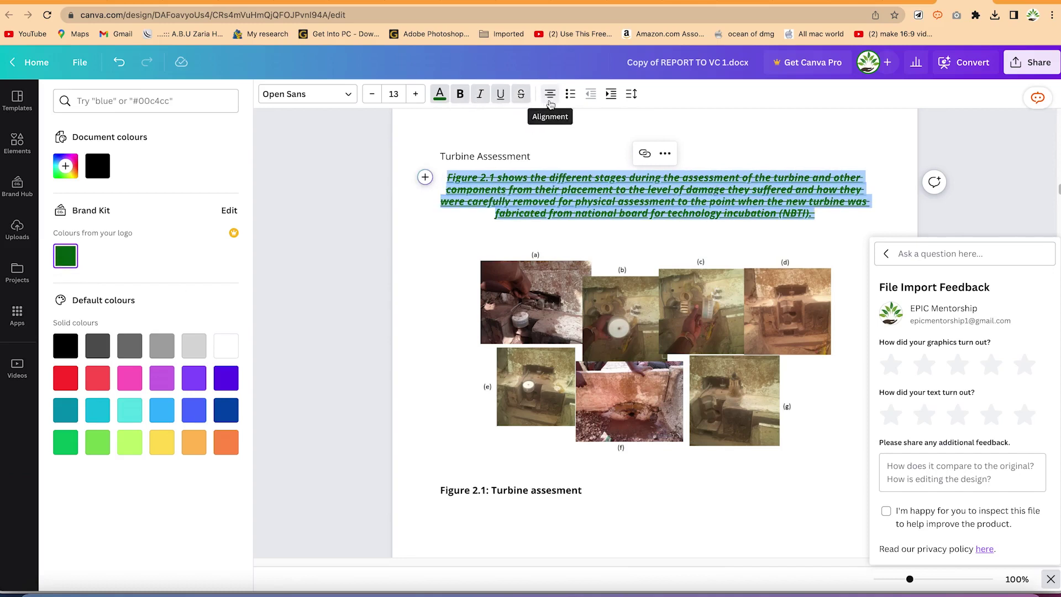
pyautogui.click(550, 98)
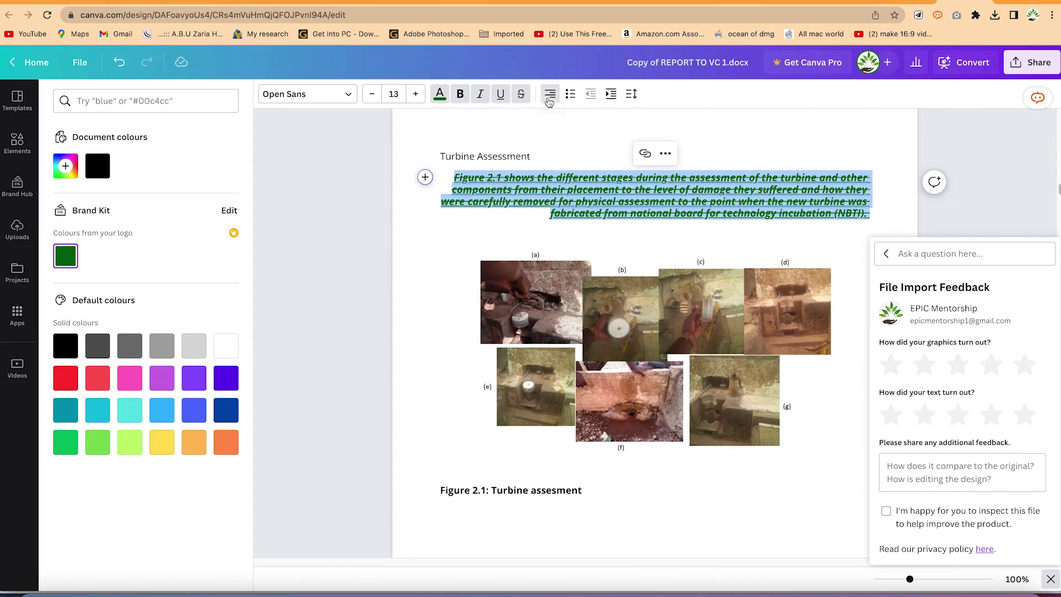
pyautogui.click(549, 97)
pyautogui.click(549, 98)
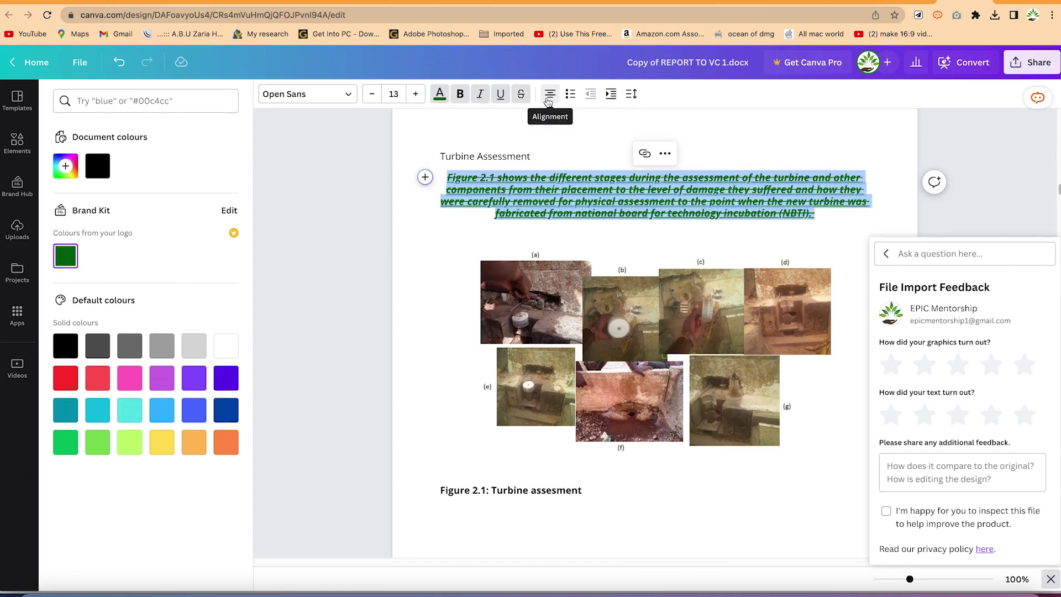
pyautogui.click(548, 99)
pyautogui.click(548, 99)
pyautogui.click(548, 99)
pyautogui.click(548, 99)
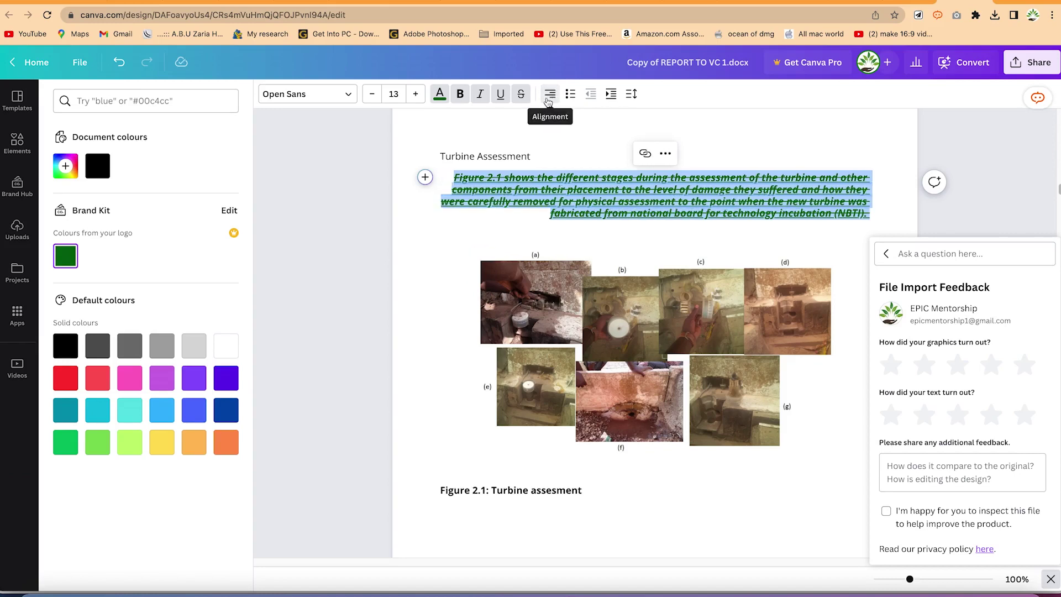
pyautogui.click(548, 99)
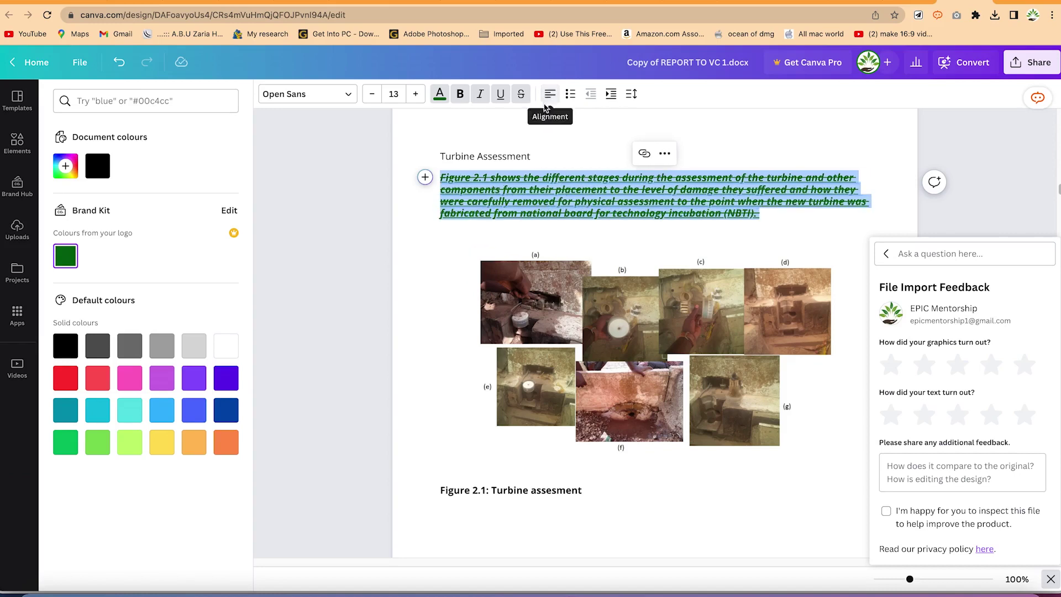
# Turn the Turbine Assessment paragraph into a bulleted item and indent it to the second list level.
pyautogui.click(571, 98)
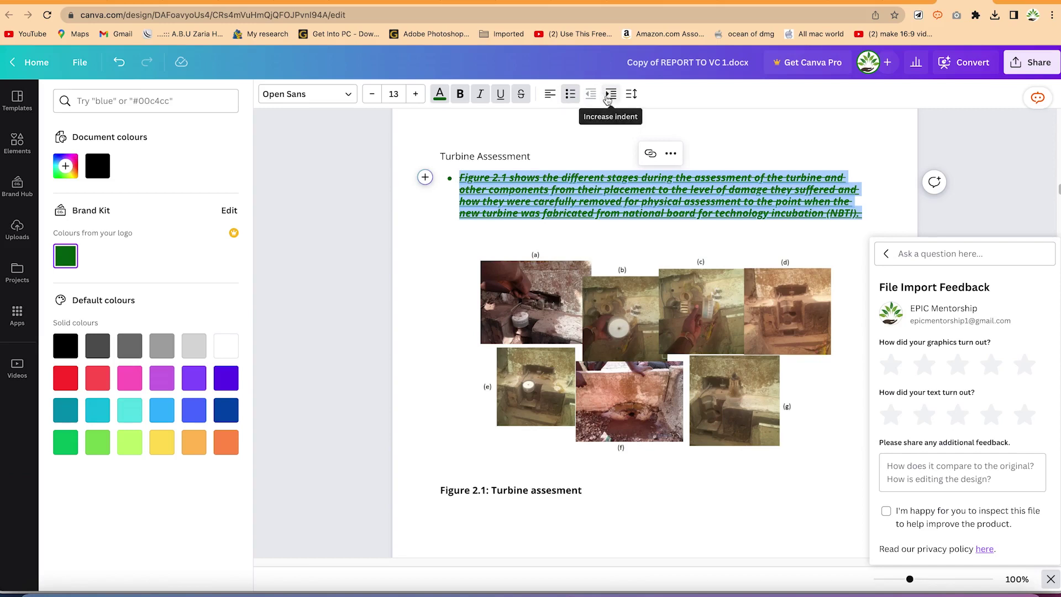
pyautogui.click(611, 98)
pyautogui.click(612, 97)
pyautogui.click(612, 97)
pyautogui.click(591, 95)
pyautogui.click(591, 95)
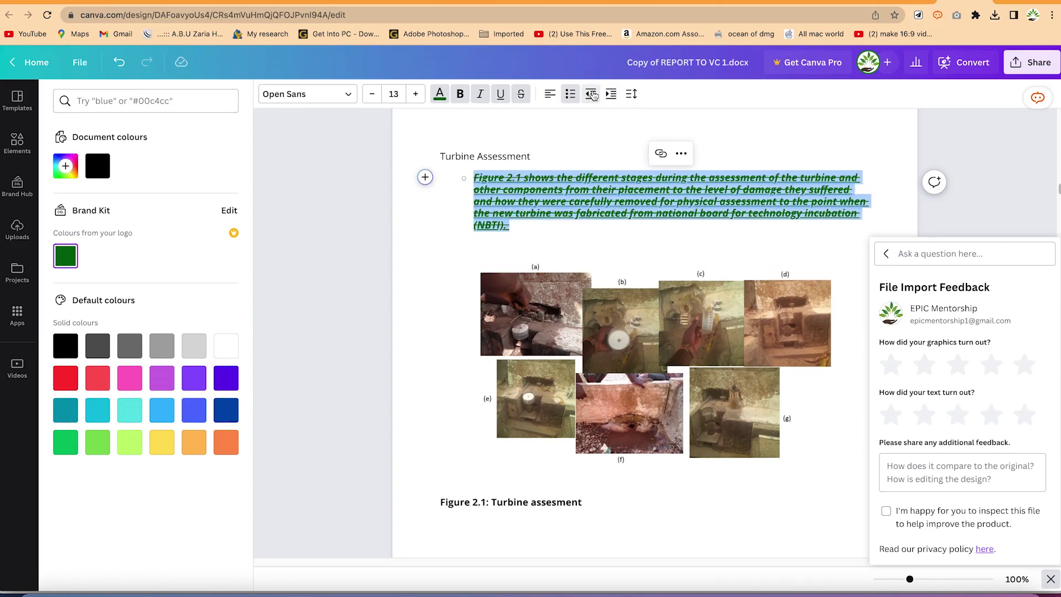
# Set the Turbine Assessment paragraph's letter spacing to 223 and its line spacing to 1.63.
pyautogui.click(631, 95)
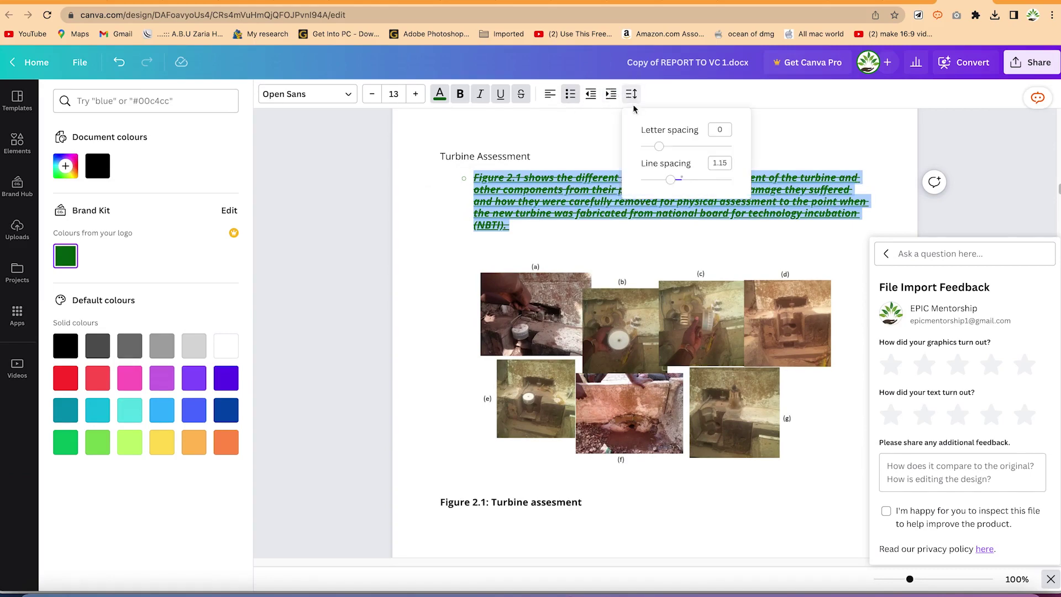
pyautogui.moveTo(659, 147); pyautogui.dragTo(692, 179)
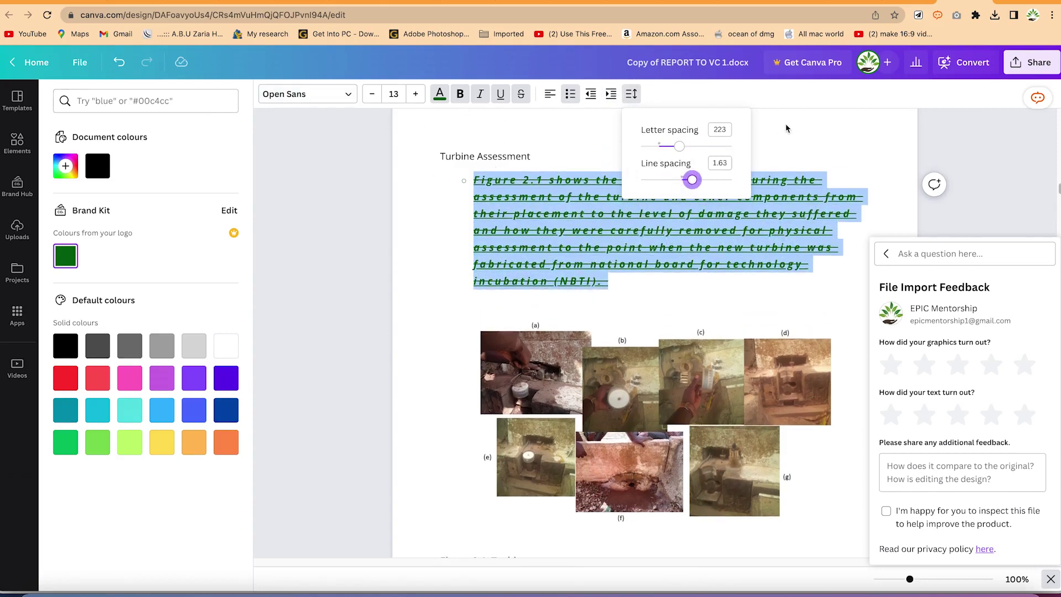
pyautogui.click(813, 121)
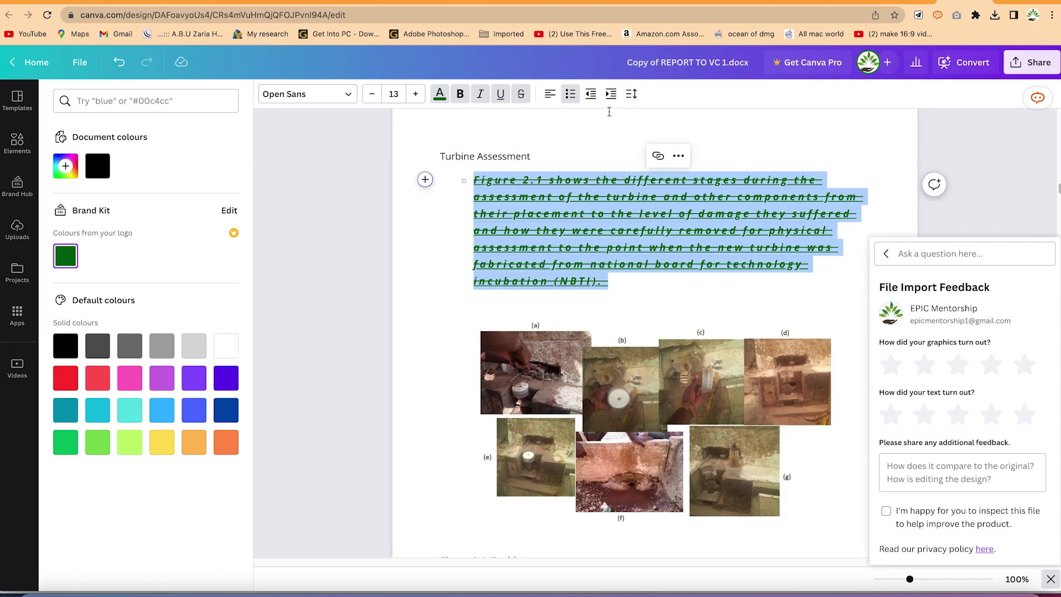
pyautogui.scroll(-5, 580, 276)
pyautogui.scroll(4, 534, 278)
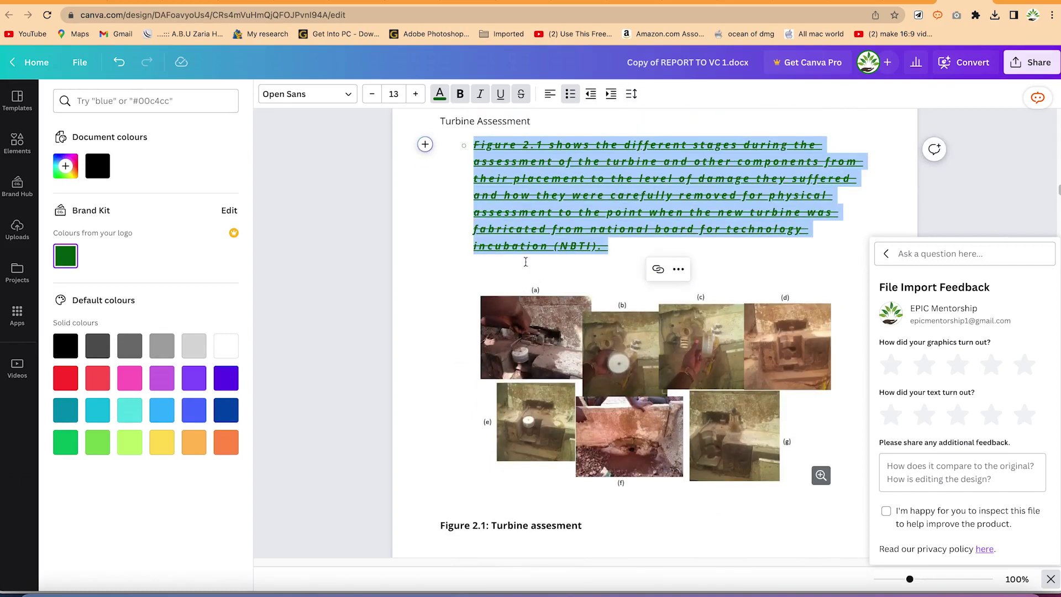
# Insert the first grinning smiley emoji inside the word "assessment" in the fifth line of the Turbine Assessment paragraph.
pyautogui.click(519, 212)
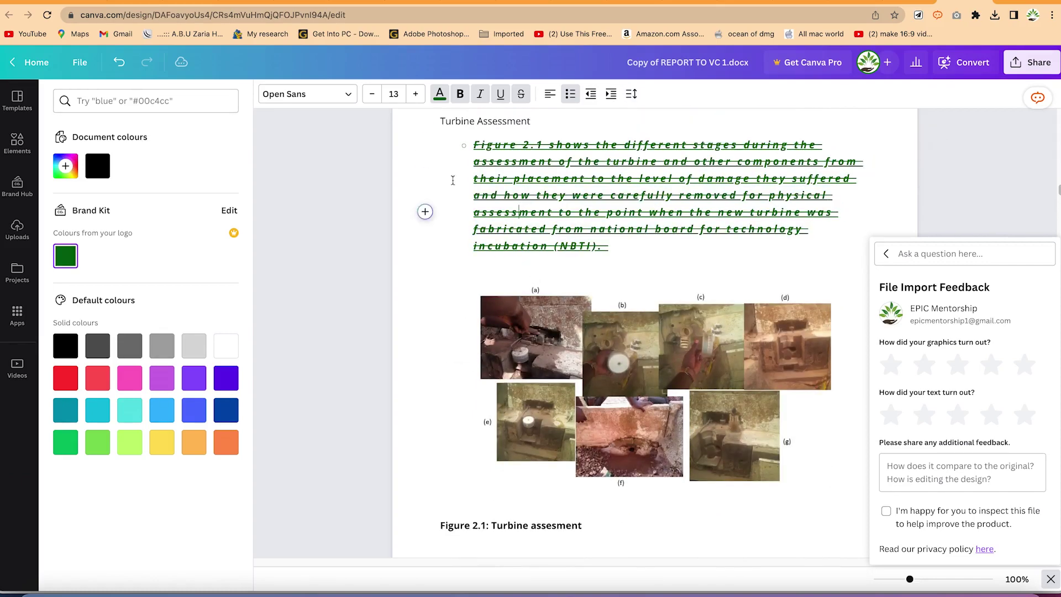
pyautogui.click(426, 212)
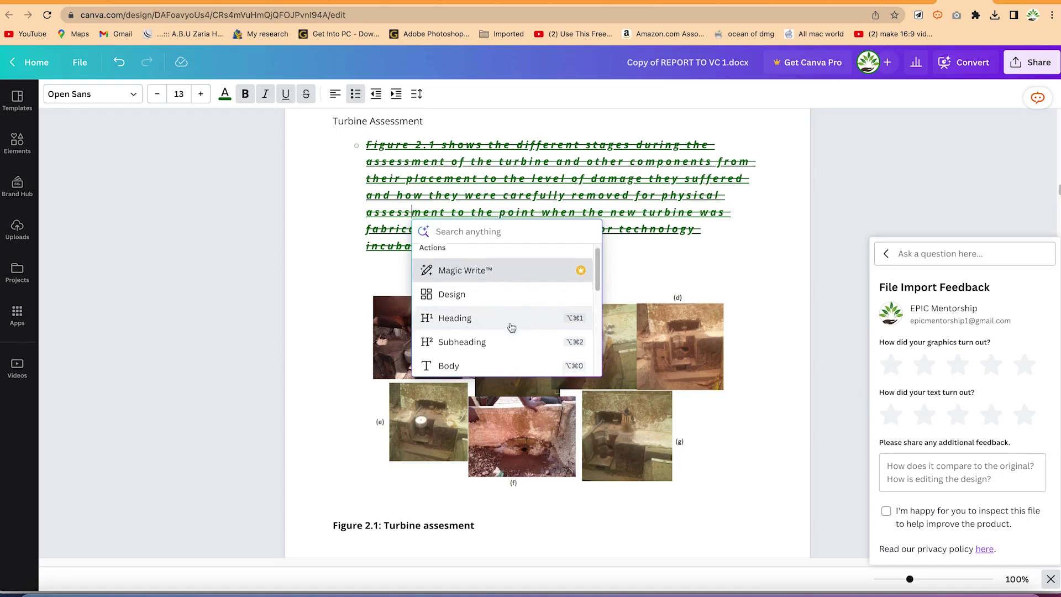
pyautogui.scroll(-3, 514, 343)
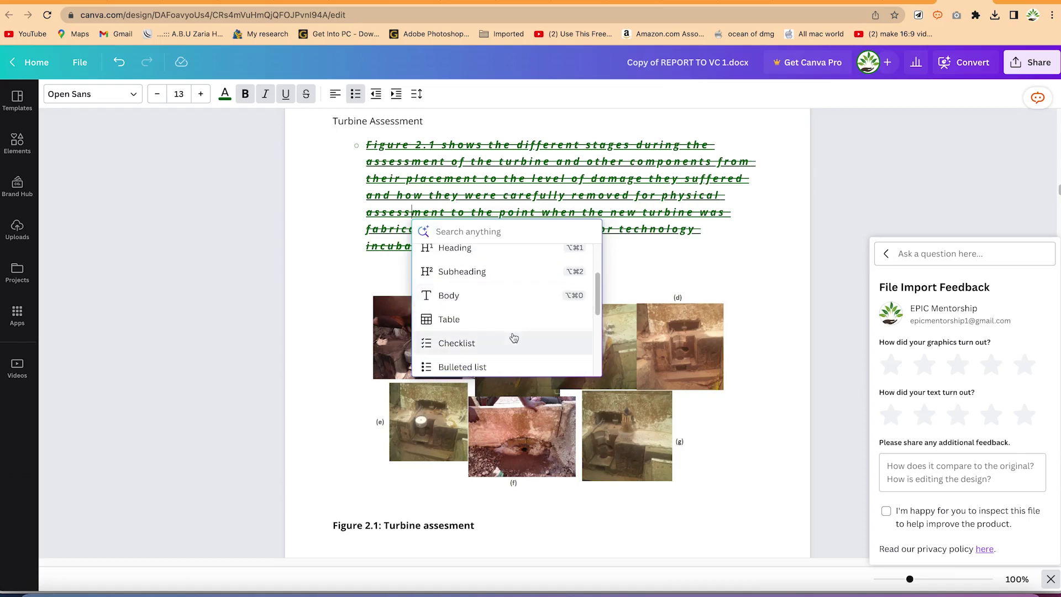
pyautogui.scroll(-1, 511, 340)
pyautogui.scroll(-4, 501, 332)
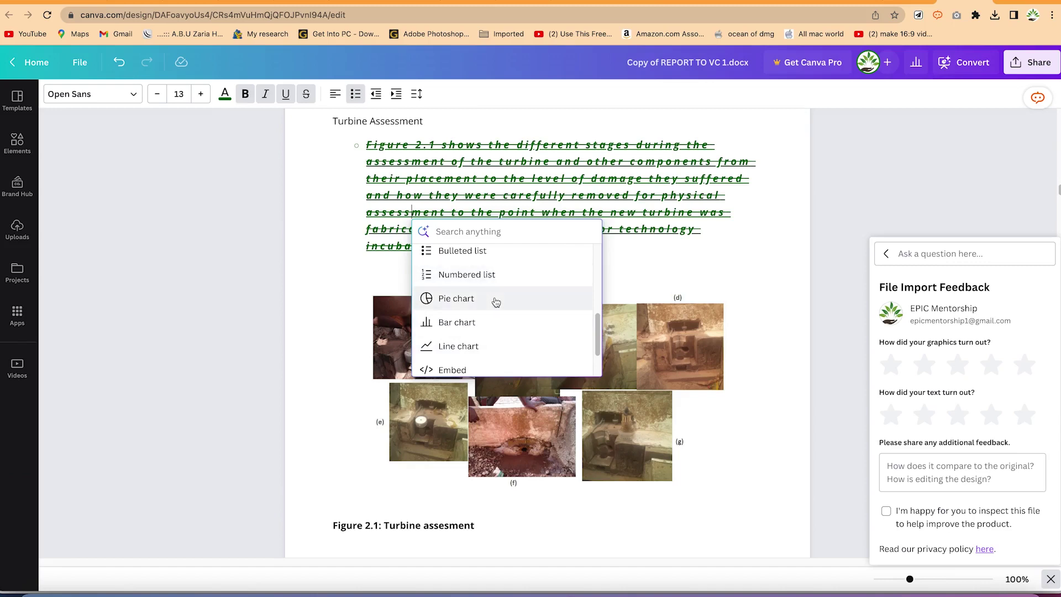
pyautogui.scroll(-1, 528, 349)
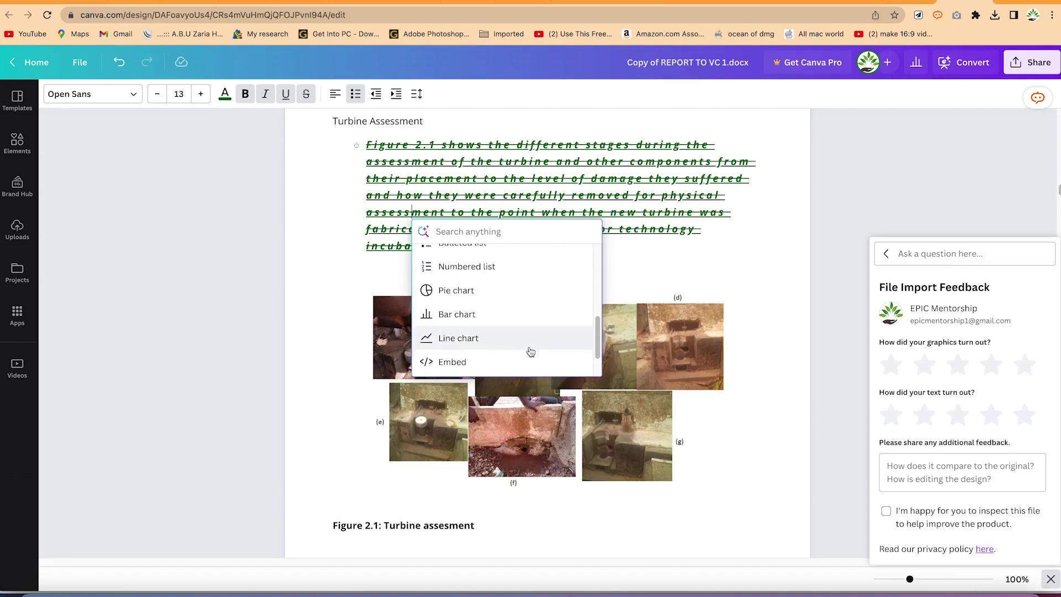
pyautogui.scroll(-2, 522, 341)
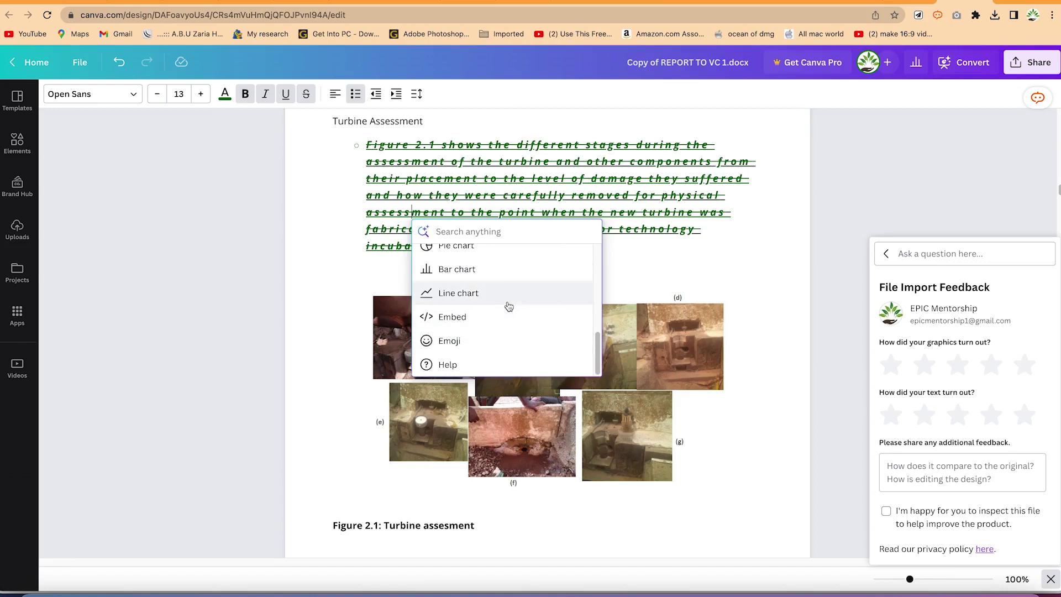
pyautogui.click(504, 340)
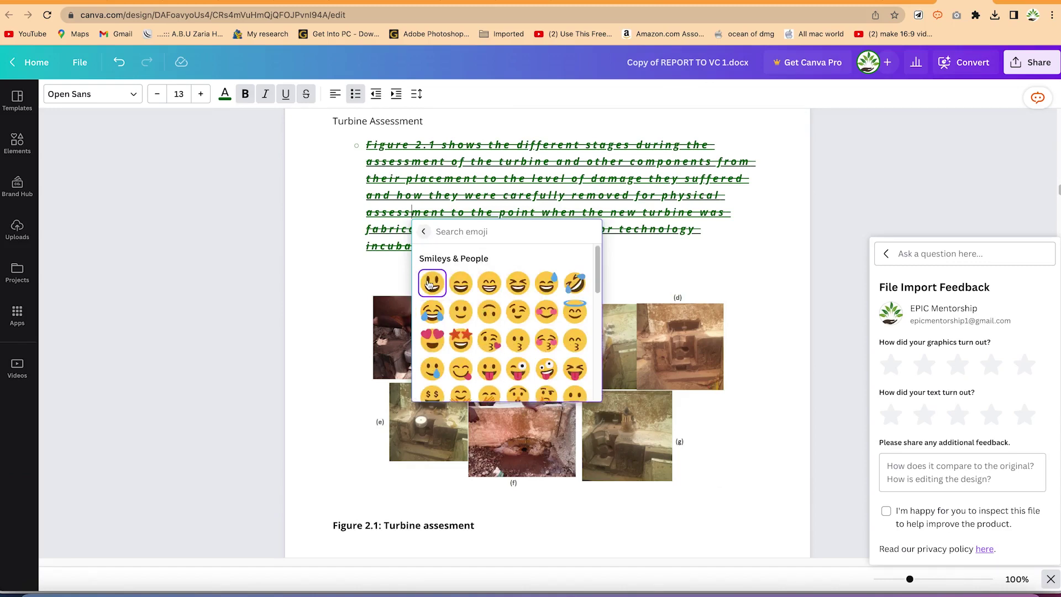
pyautogui.click(430, 284)
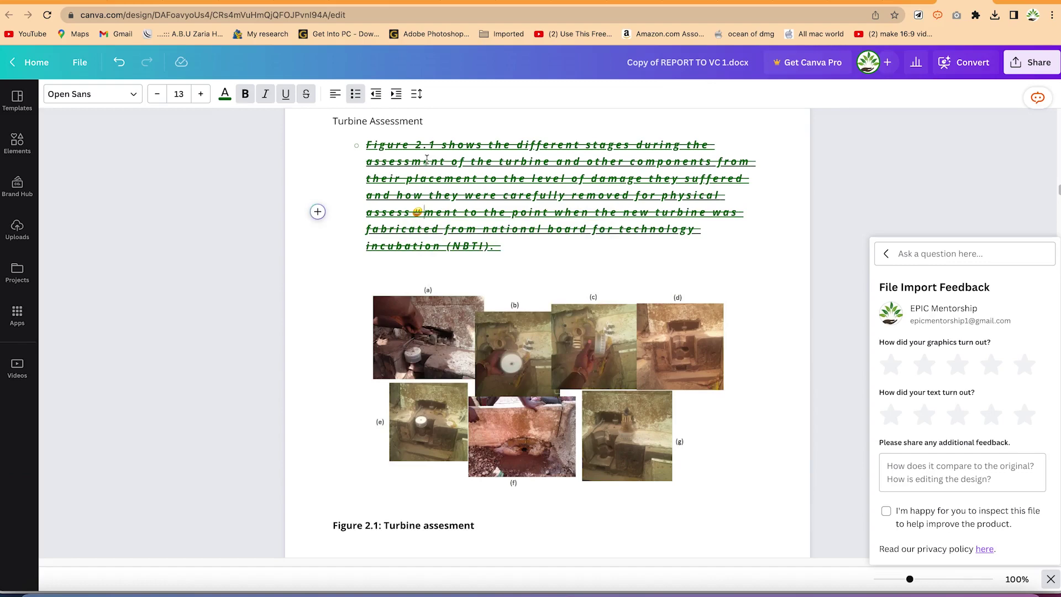
# Add the recently used megaphone graphic in the empty space below the Figure 2.1 caption and shrink it to a small icon size.
pyautogui.scroll(-7, 557, 144)
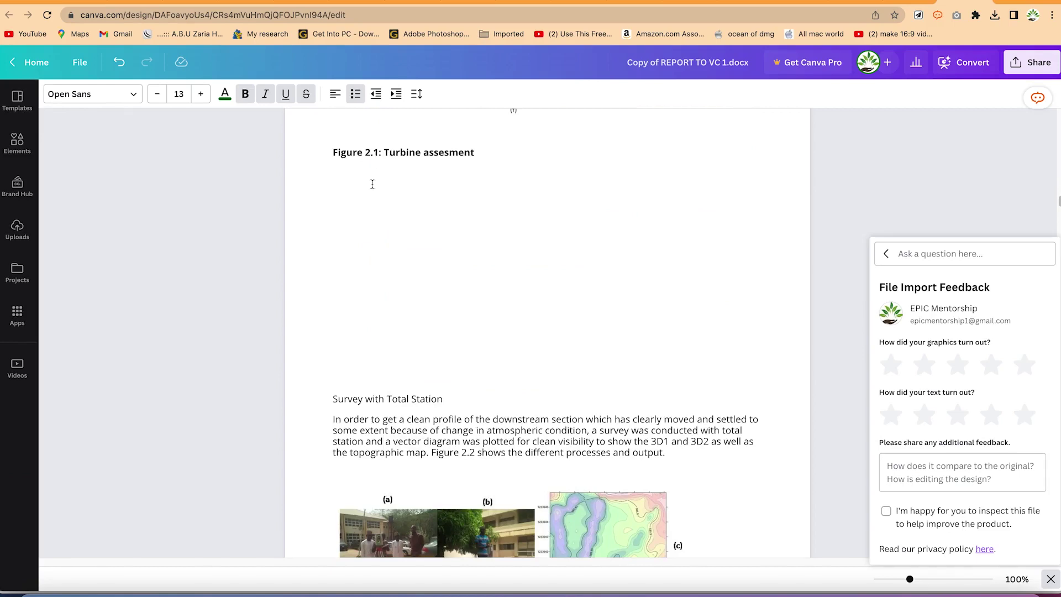
pyautogui.click(18, 157)
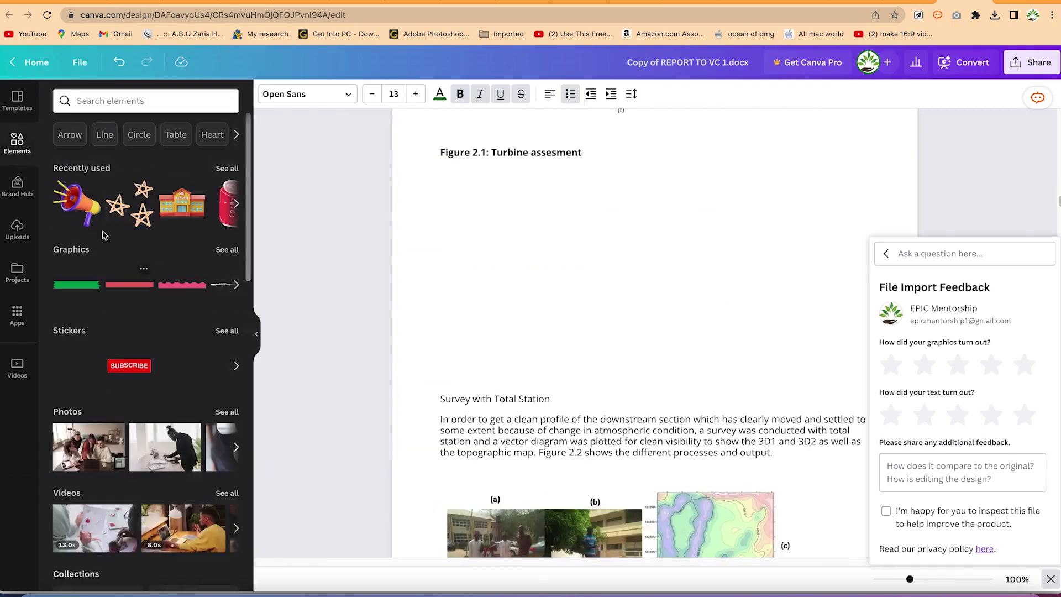
pyautogui.moveTo(77, 203); pyautogui.dragTo(602, 282)
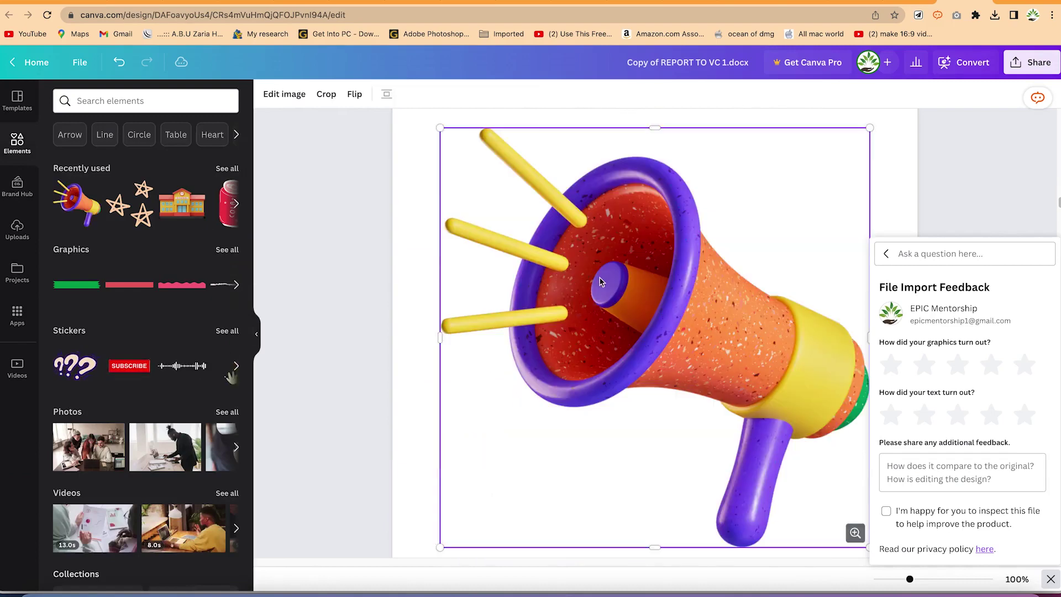
pyautogui.moveTo(440, 128); pyautogui.dragTo(621, 291)
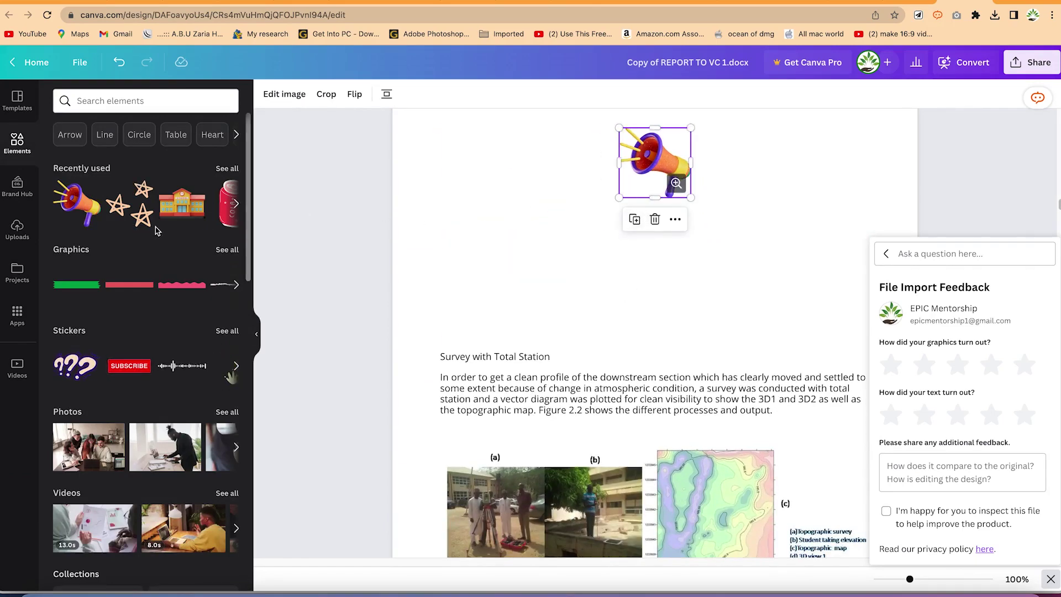
# Insert the uploaded photo of the boy with headphones into the report below the megaphone.
pyautogui.click(17, 227)
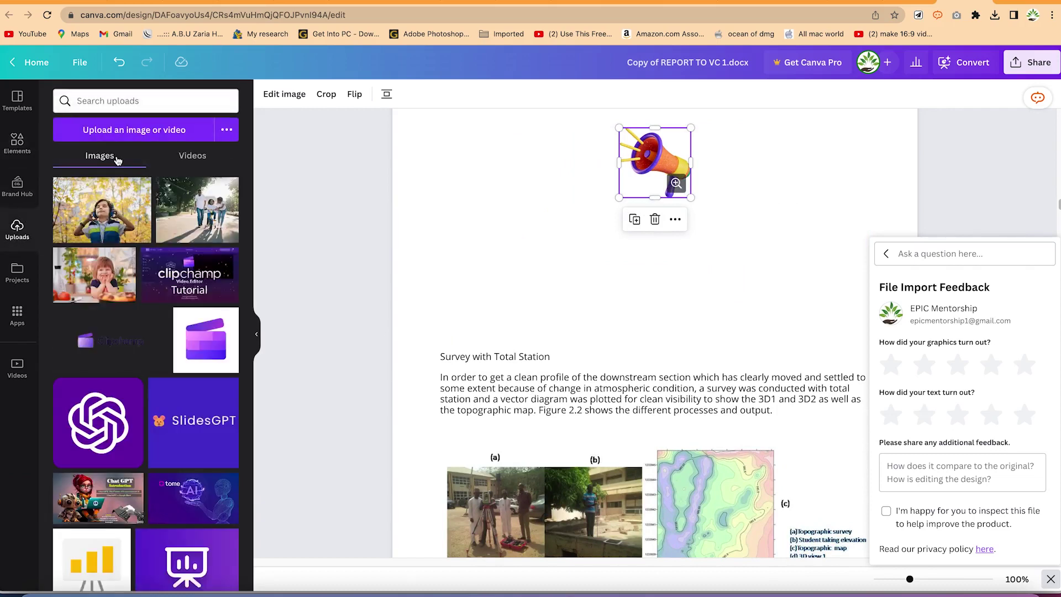
pyautogui.moveTo(97, 209); pyautogui.dragTo(575, 288)
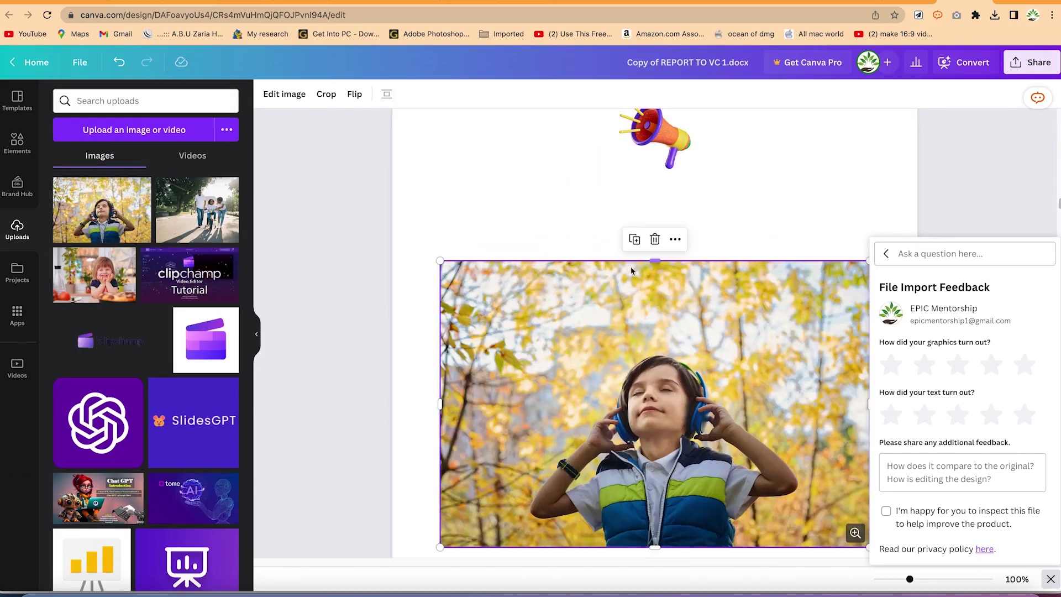
pyautogui.scroll(-10, 666, 294)
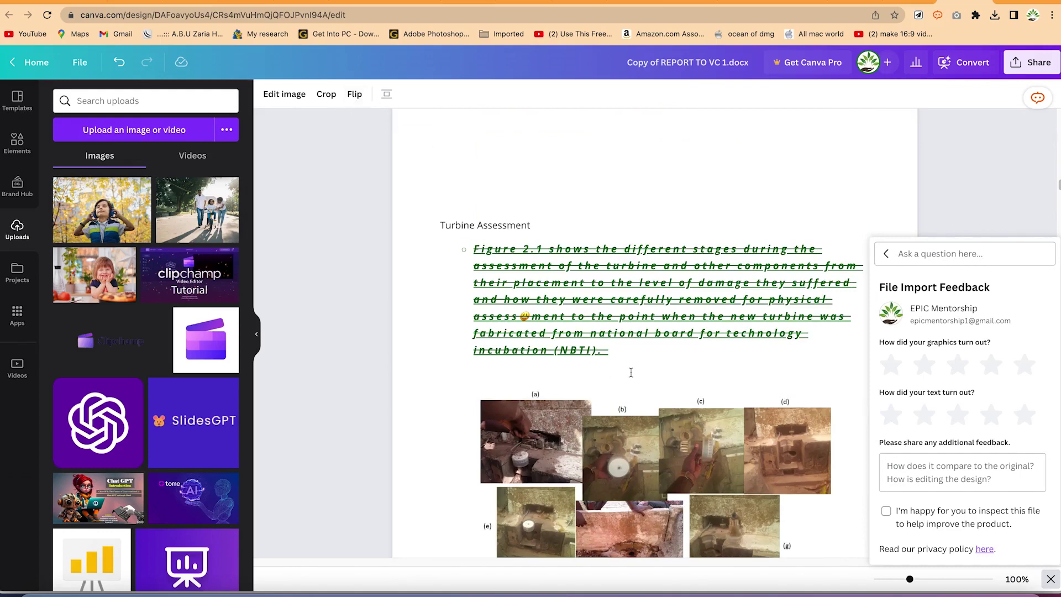
pyautogui.scroll(-2, 628, 448)
pyautogui.scroll(10, 633, 430)
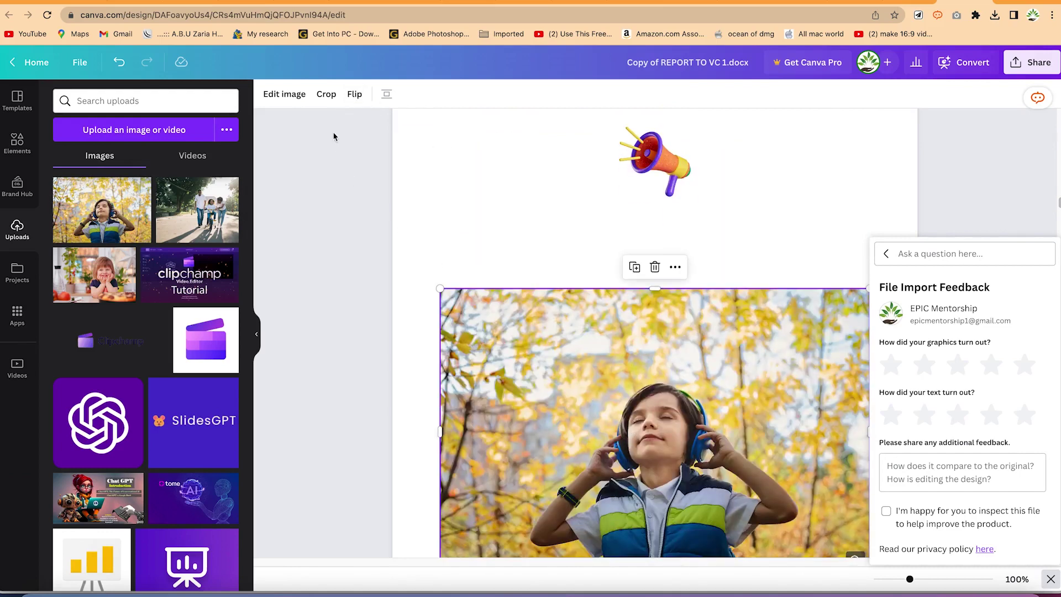
pyautogui.click(326, 94)
pyautogui.click(484, 187)
pyautogui.click(358, 94)
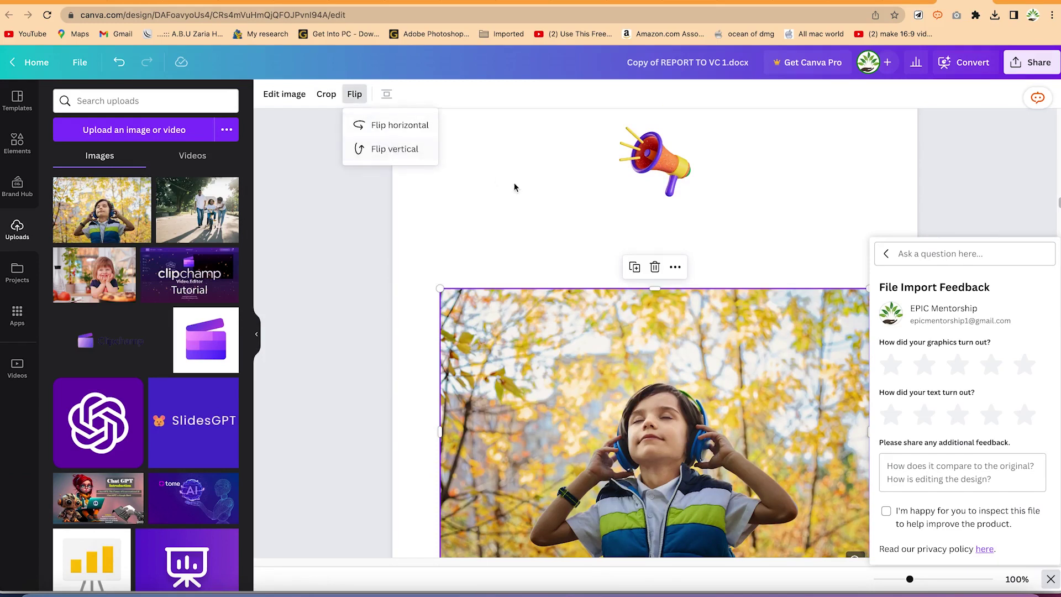
# Adjust the boy photo to brightness 14, contrast -25, saturation 31 and tint 25.
pyautogui.click(297, 96)
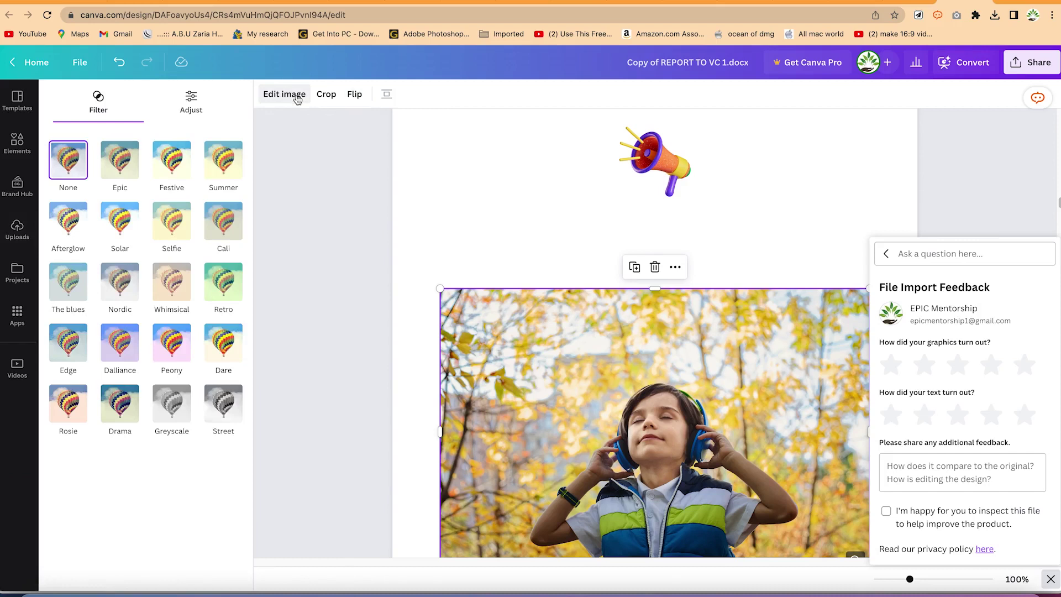
pyautogui.click(179, 100)
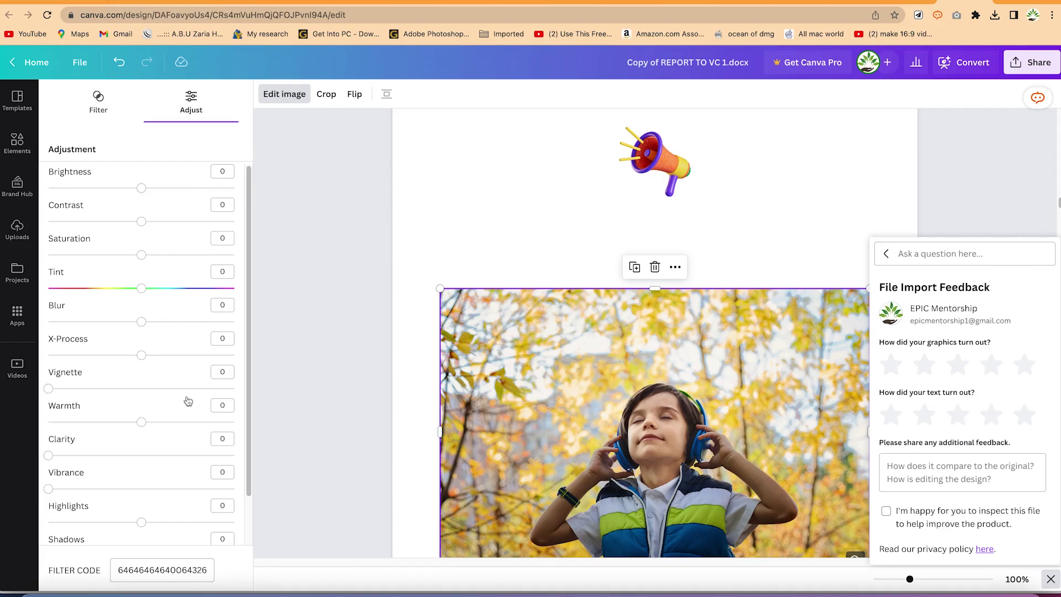
pyautogui.moveTo(141, 188); pyautogui.dragTo(118, 222)
pyautogui.moveTo(142, 255); pyautogui.dragTo(170, 255)
pyautogui.moveTo(141, 288); pyautogui.dragTo(165, 288)
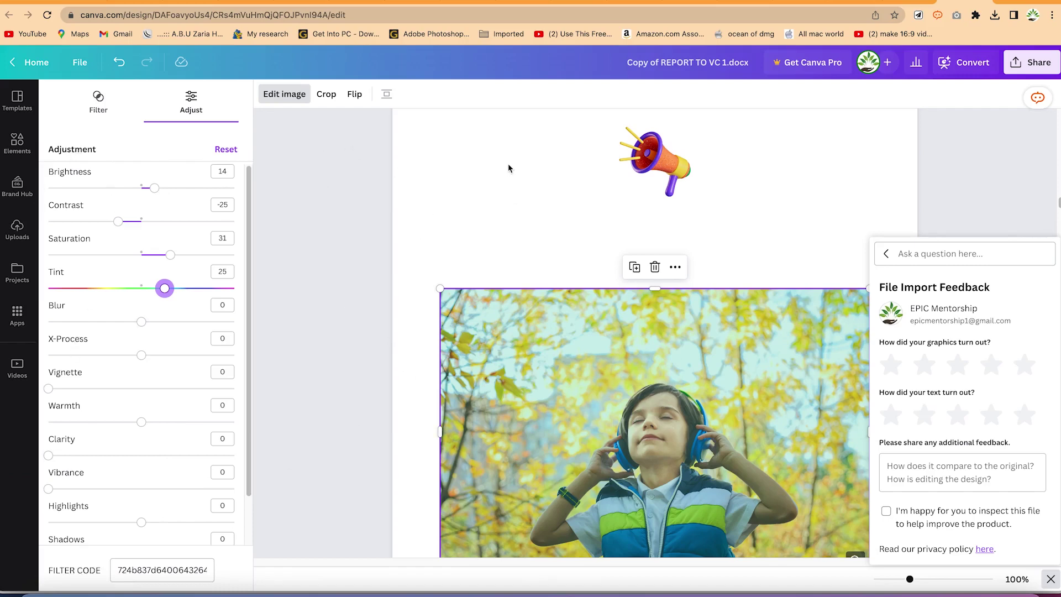
pyautogui.click(538, 236)
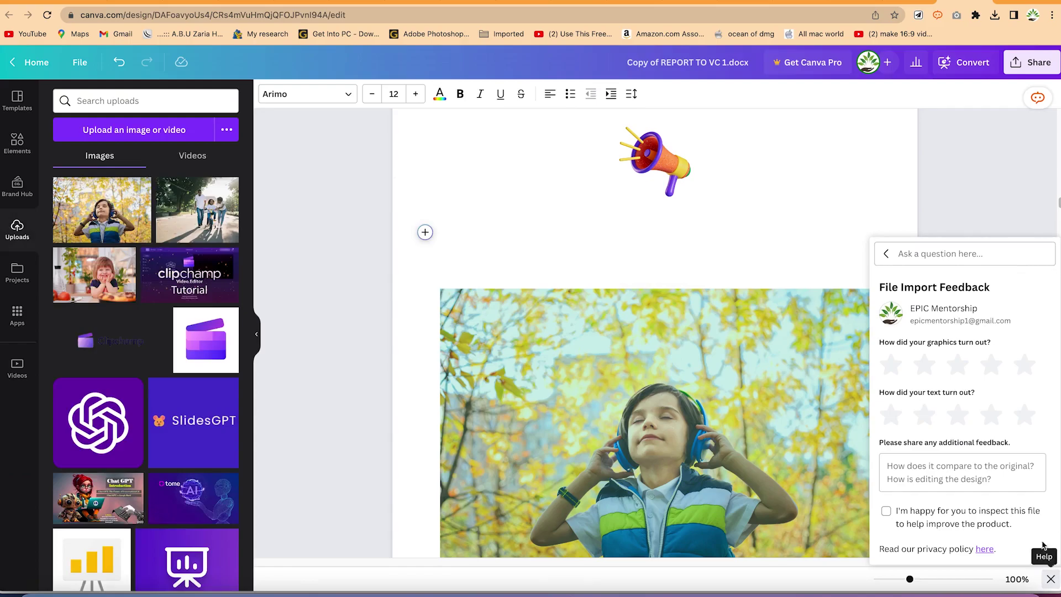
pyautogui.click(680, 169)
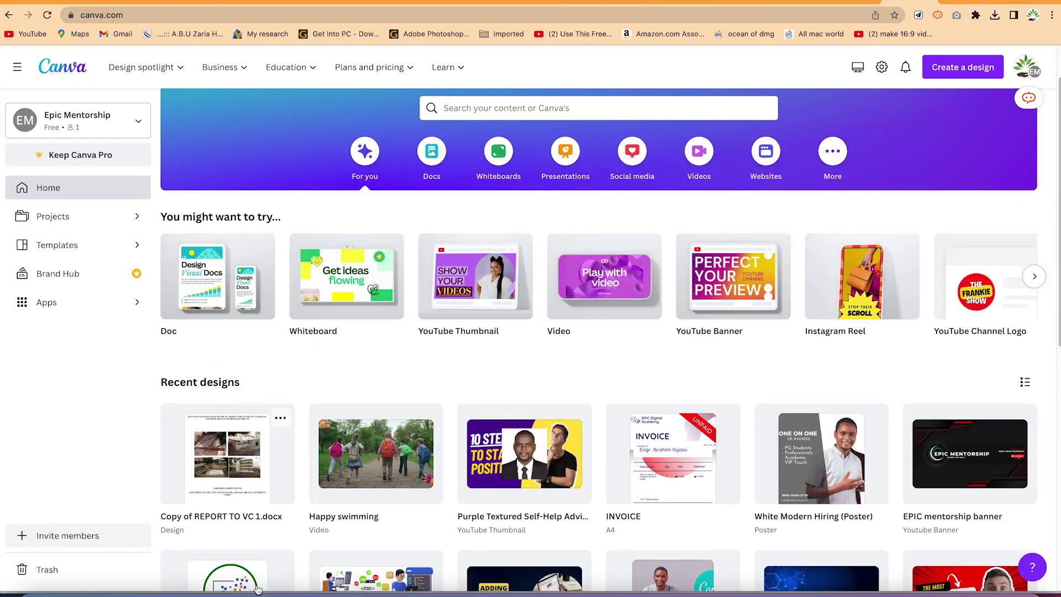
# Upload Presentation2.pptx from the Edit Docs in Canva folder to the Canva home page.
pyautogui.click(36, 594)
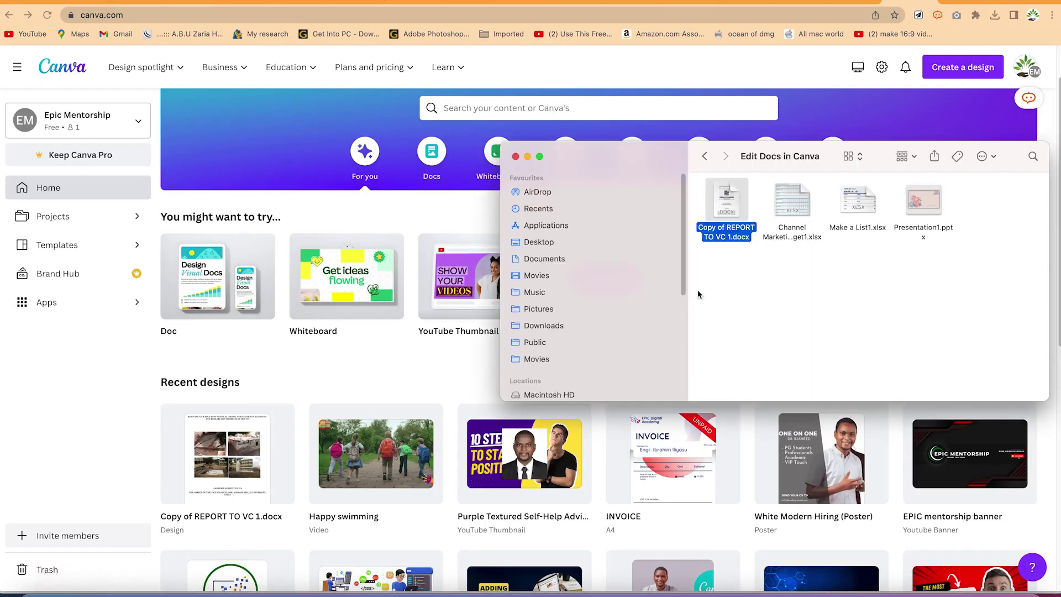
pyautogui.click(1005, 228)
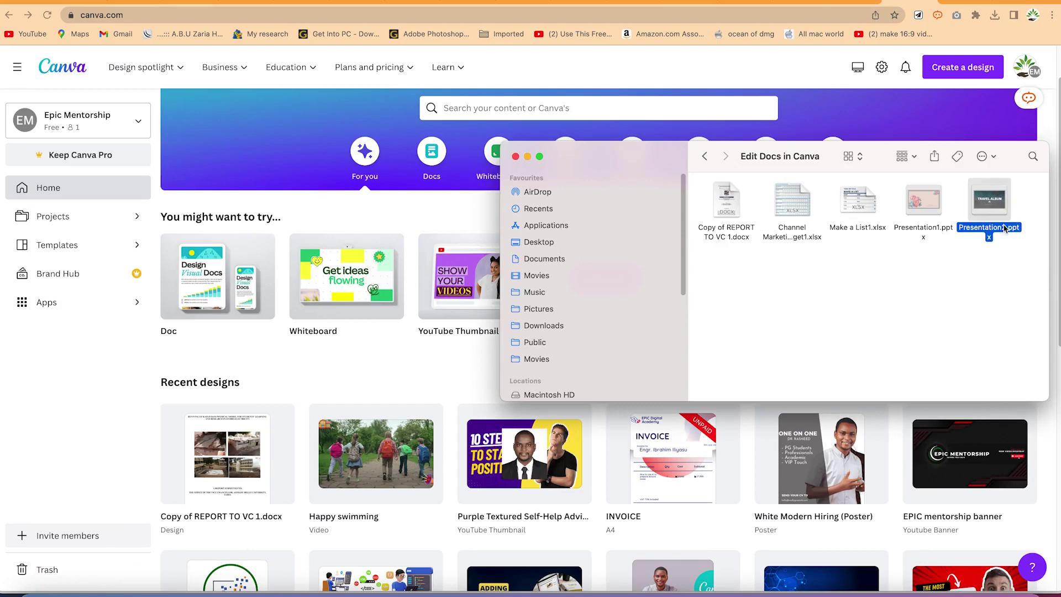
pyautogui.moveTo(989, 233); pyautogui.dragTo(272, 360)
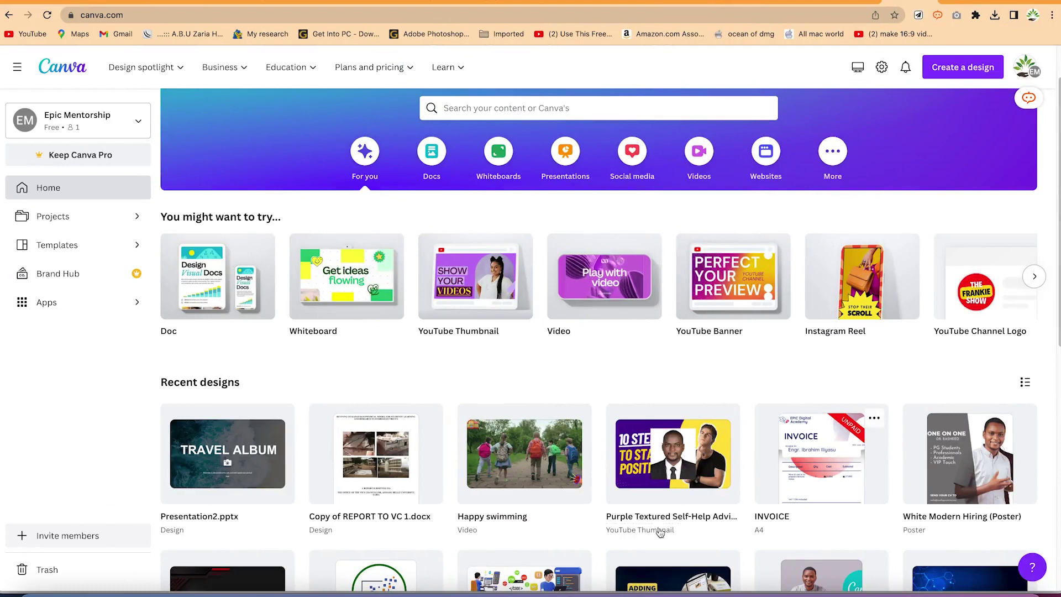
# Open the imported Presentation2.pptx design, allow file inspection in the import feedback form, and dismiss the form.
pyautogui.click(223, 461)
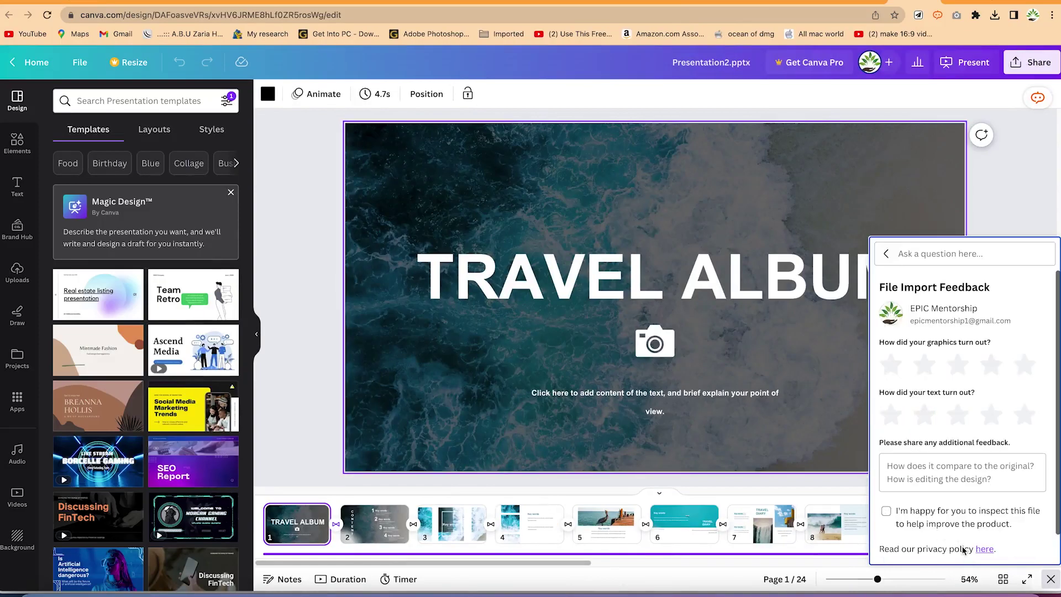
pyautogui.click(887, 509)
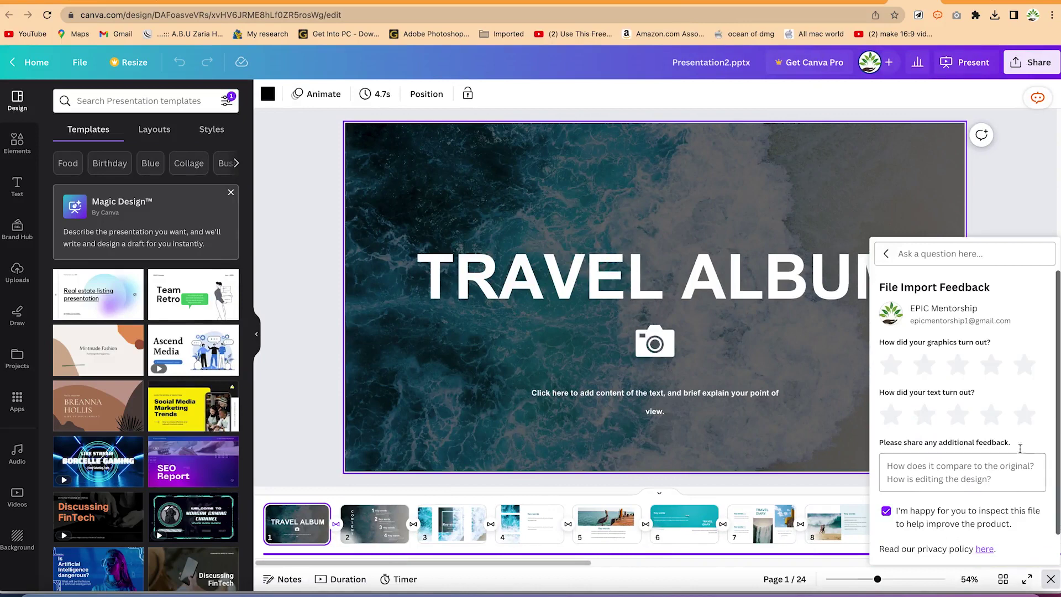
pyautogui.click(419, 436)
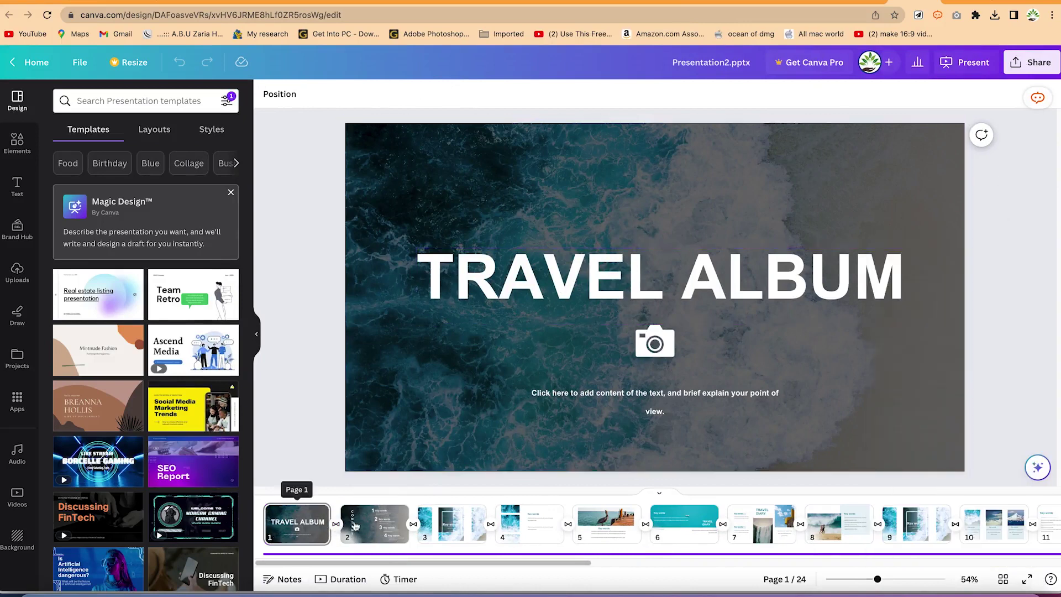
# Look through slides 2 to 8 of the travel album presentation to examine how they were imported.
pyautogui.click(393, 531)
pyautogui.click(461, 528)
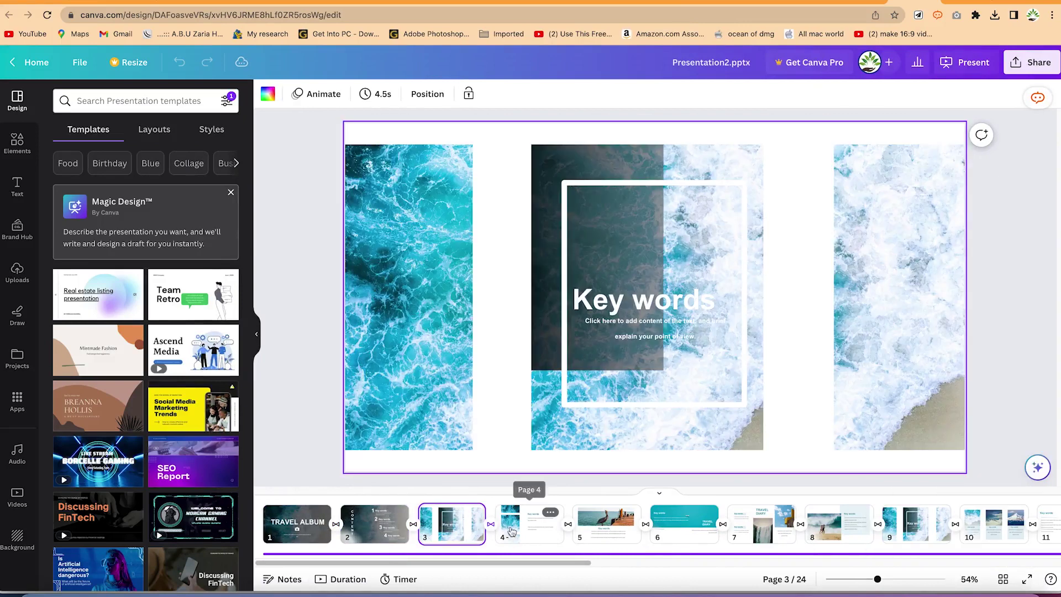
pyautogui.click(522, 530)
pyautogui.click(632, 529)
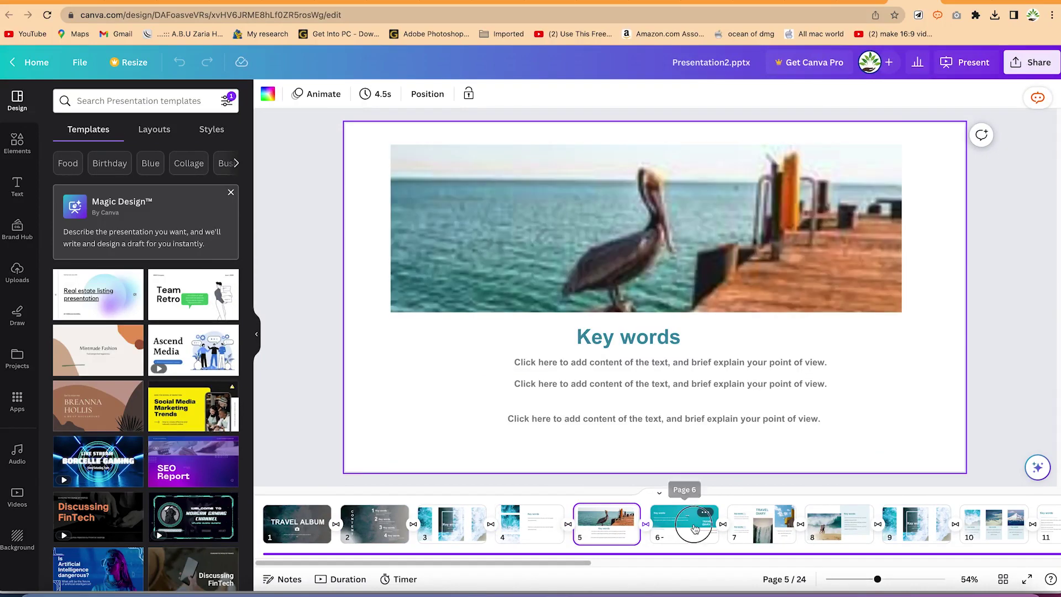
pyautogui.click(684, 528)
pyautogui.click(778, 533)
pyautogui.click(836, 528)
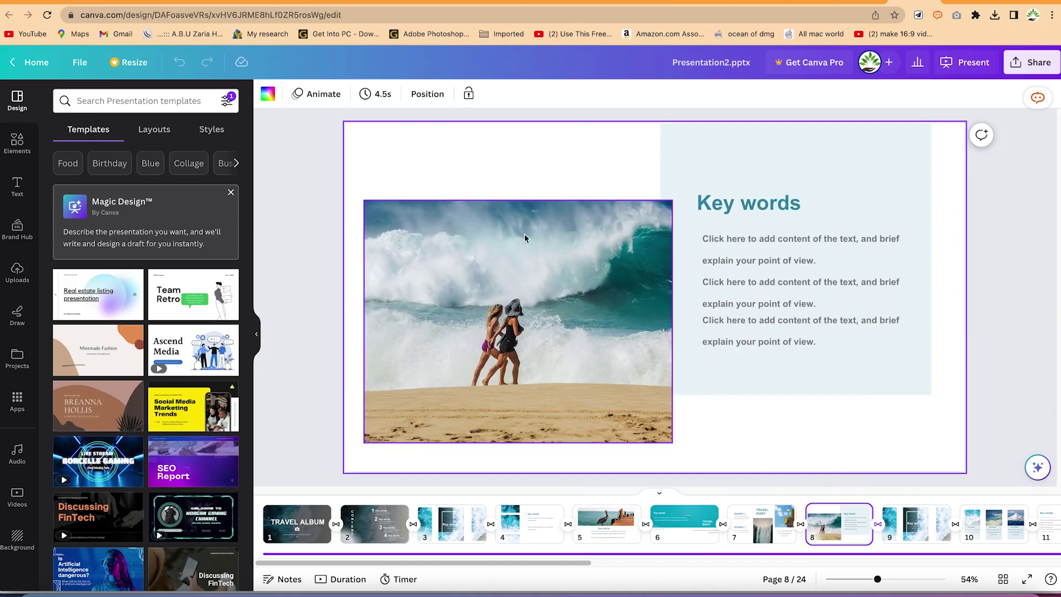
# Delete the photo of two people walking by the waves from slide 8.
pyautogui.click(457, 249)
pyautogui.rightClick(456, 250)
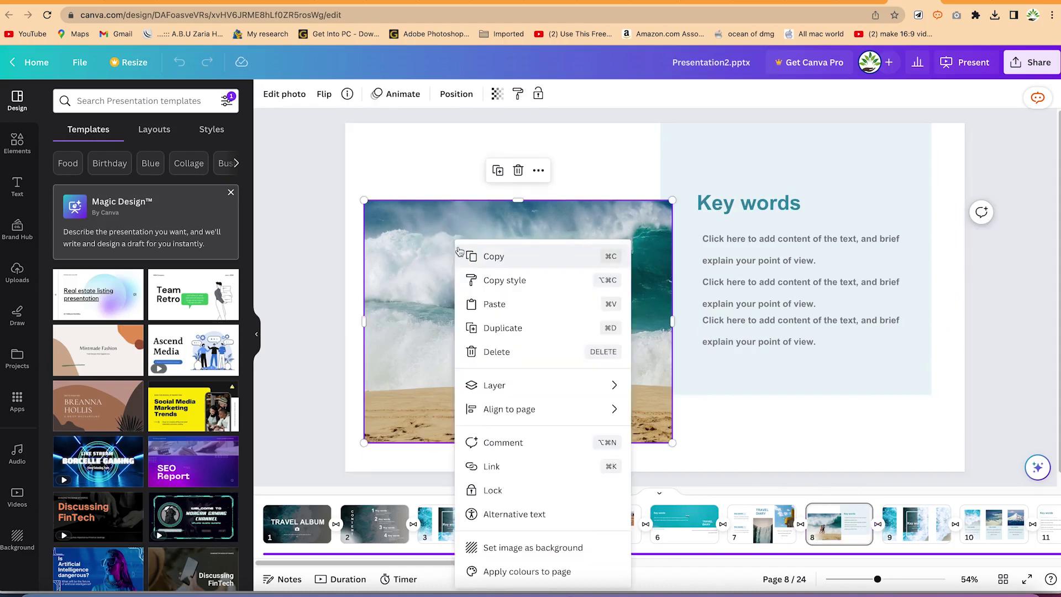
pyautogui.click(386, 347)
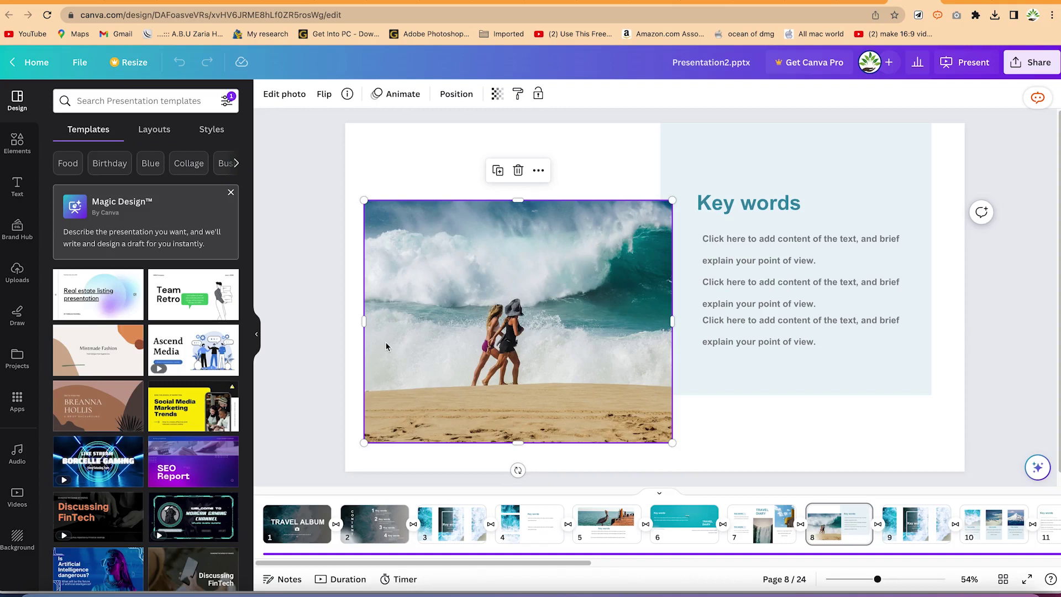
pyautogui.press('Delete')
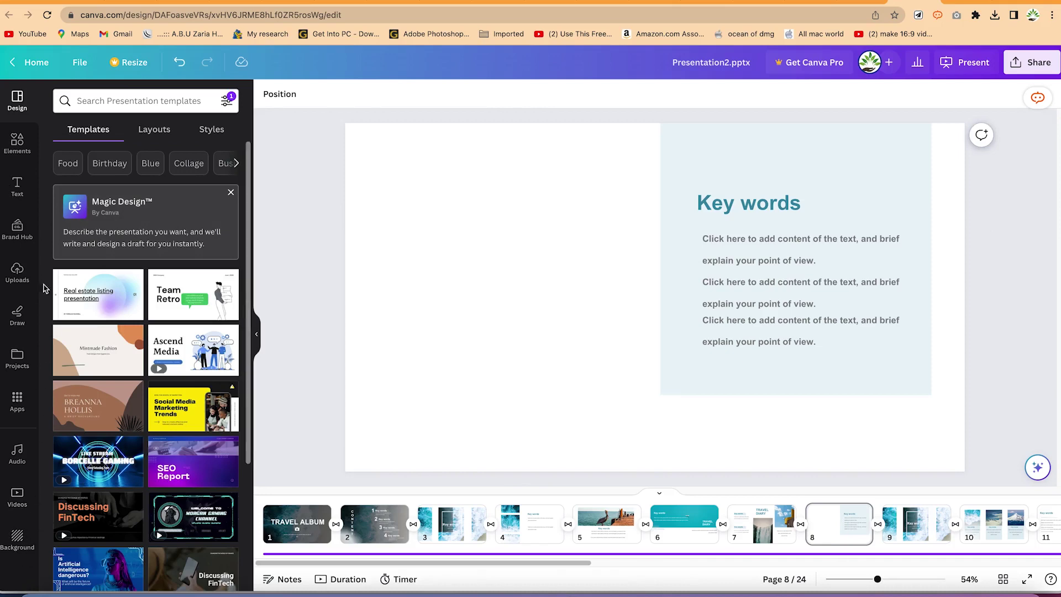
# Search the elements for "children in beach" and add the photo of two children playing with a straw hat to slide 8.
pyautogui.click(17, 139)
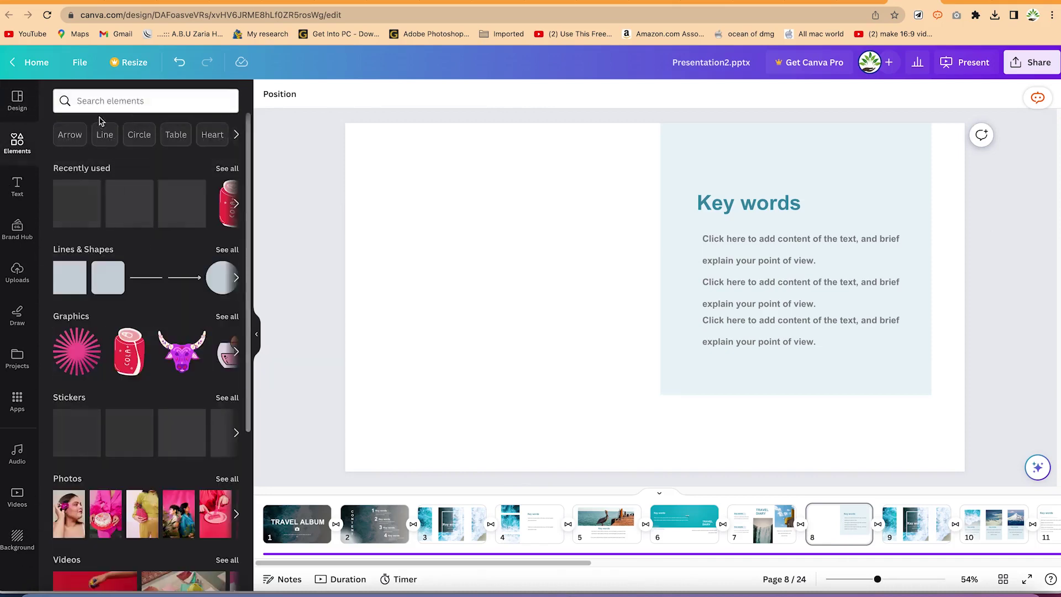
pyautogui.click(107, 101)
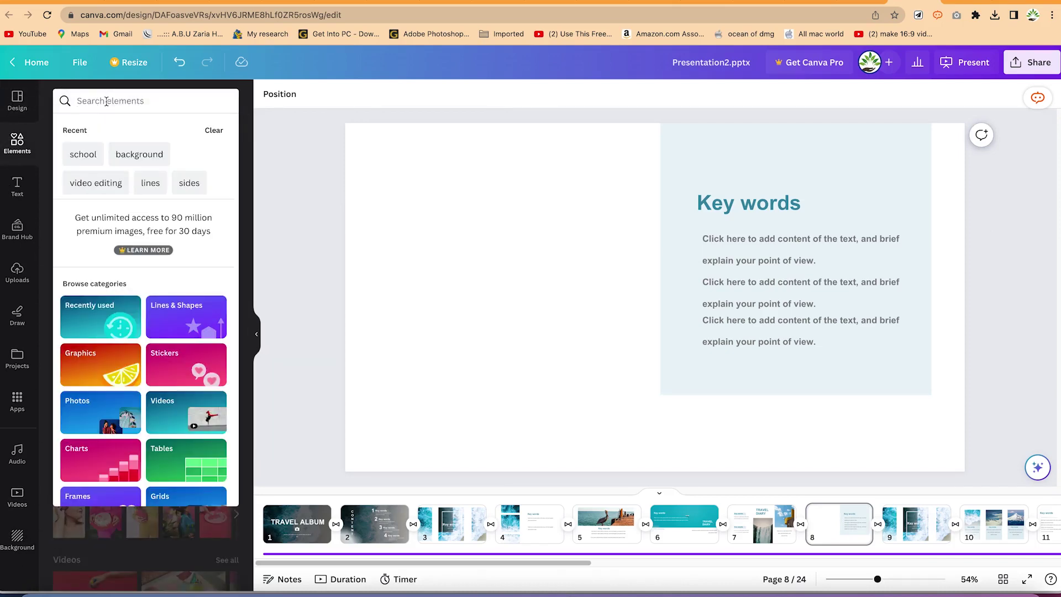
pyautogui.write('children in beach')
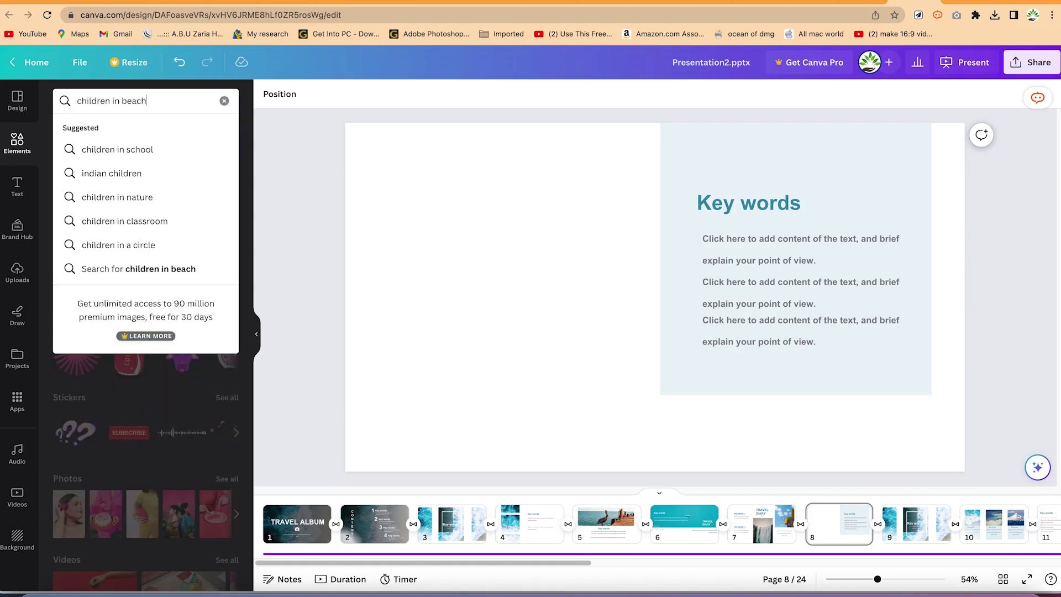
pyautogui.press('Return')
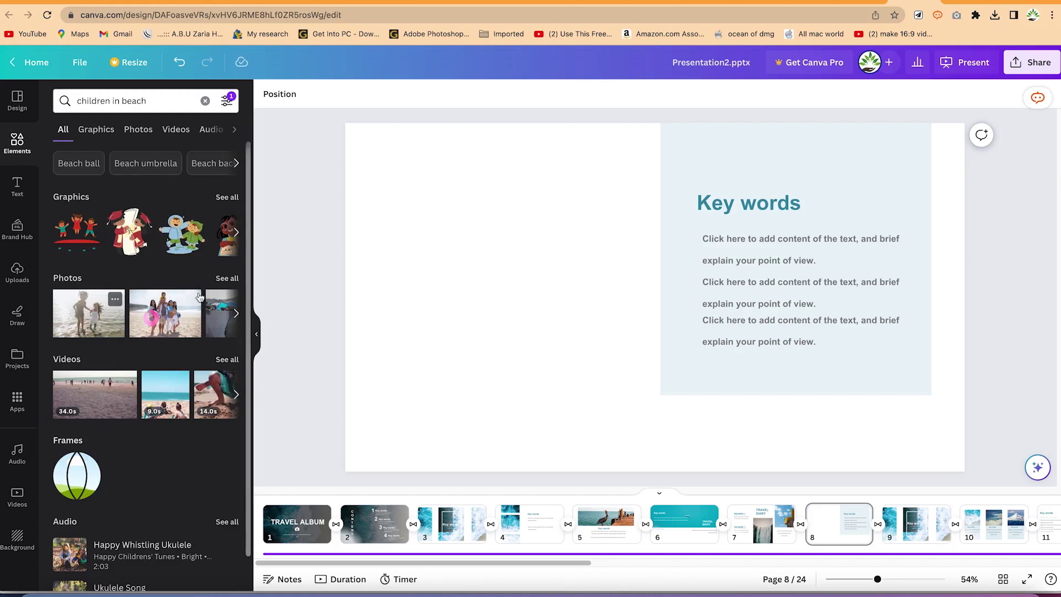
pyautogui.click(227, 278)
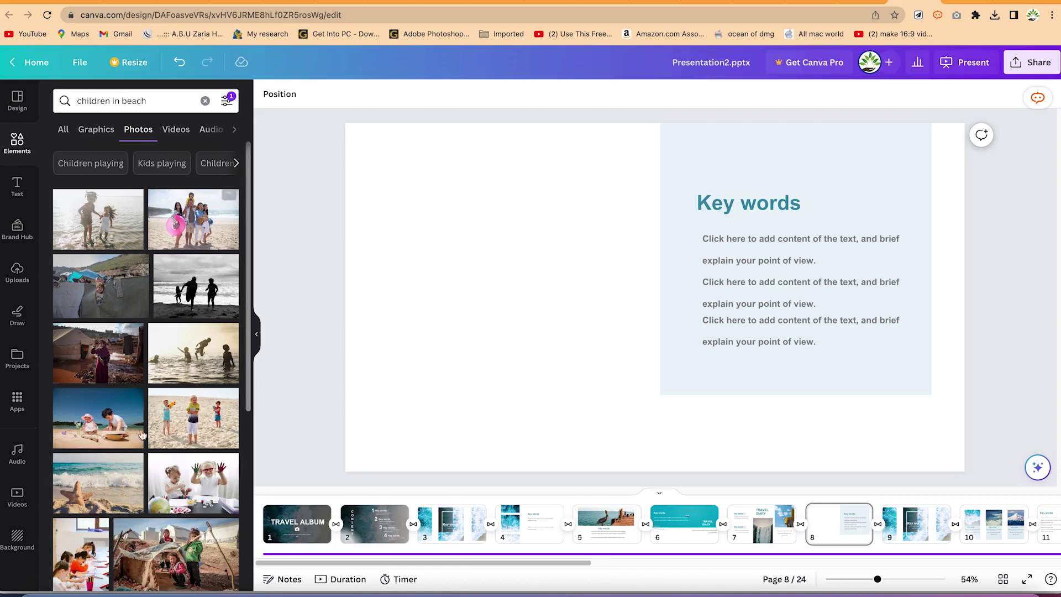
pyautogui.moveTo(133, 397); pyautogui.dragTo(445, 205)
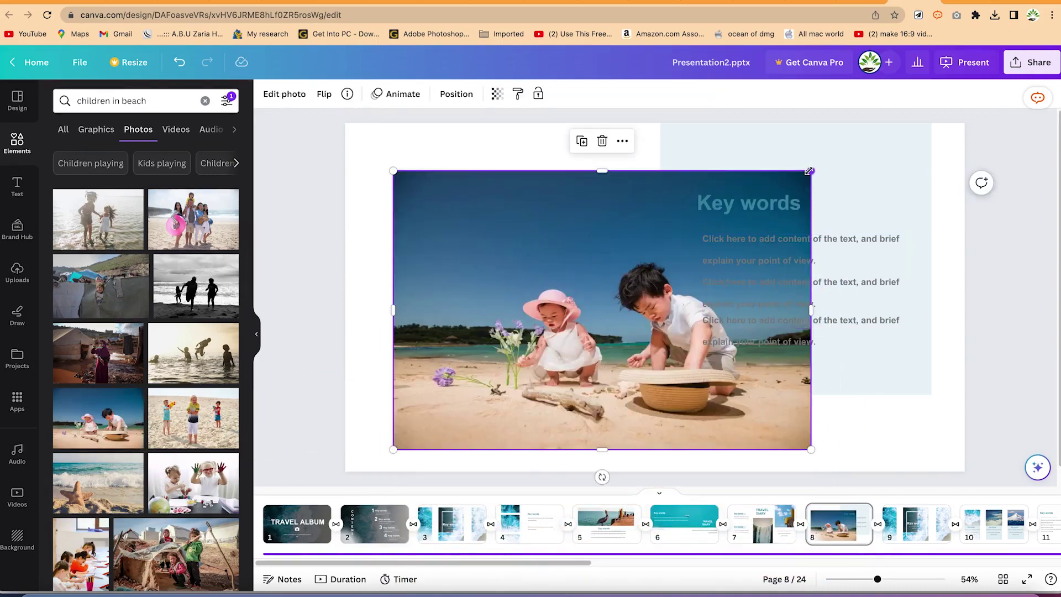
# Shrink the children photo so it fits in the empty area beside the Key words text block.
pyautogui.moveTo(809, 171); pyautogui.dragTo(644, 241)
pyautogui.moveTo(504, 341); pyautogui.dragTo(506, 317)
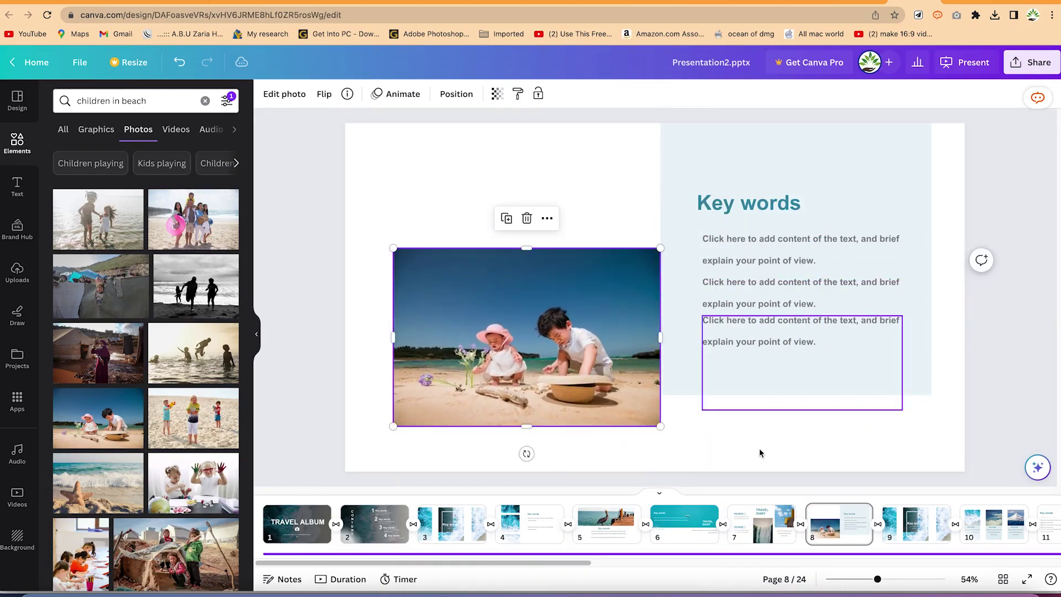
pyautogui.click(735, 401)
pyautogui.click(521, 304)
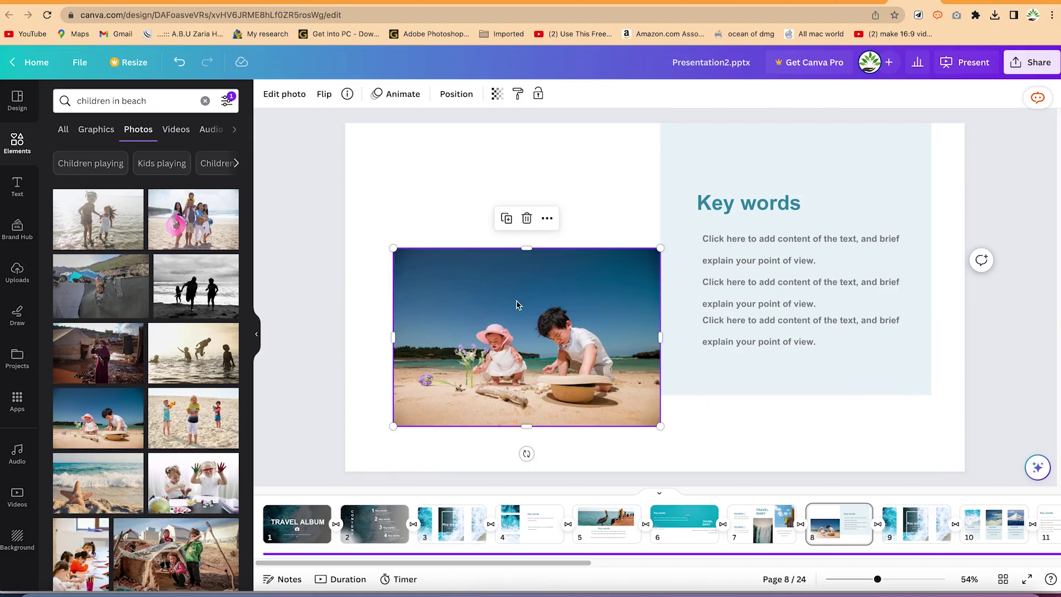
# Adjust the children photo to temperature 23, tint 28 and brightness 10.
pyautogui.click(284, 95)
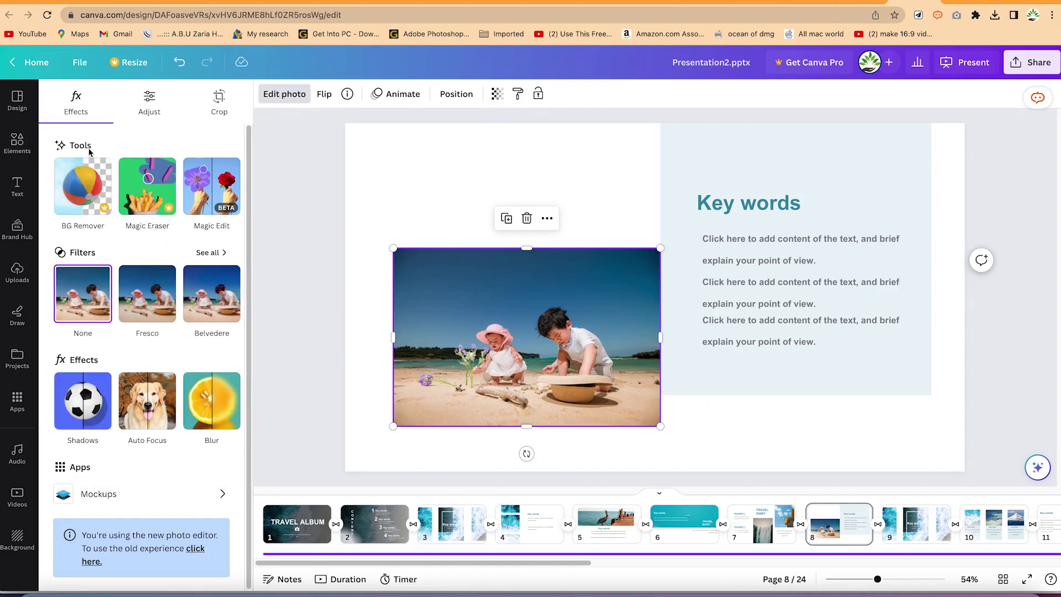
pyautogui.click(145, 102)
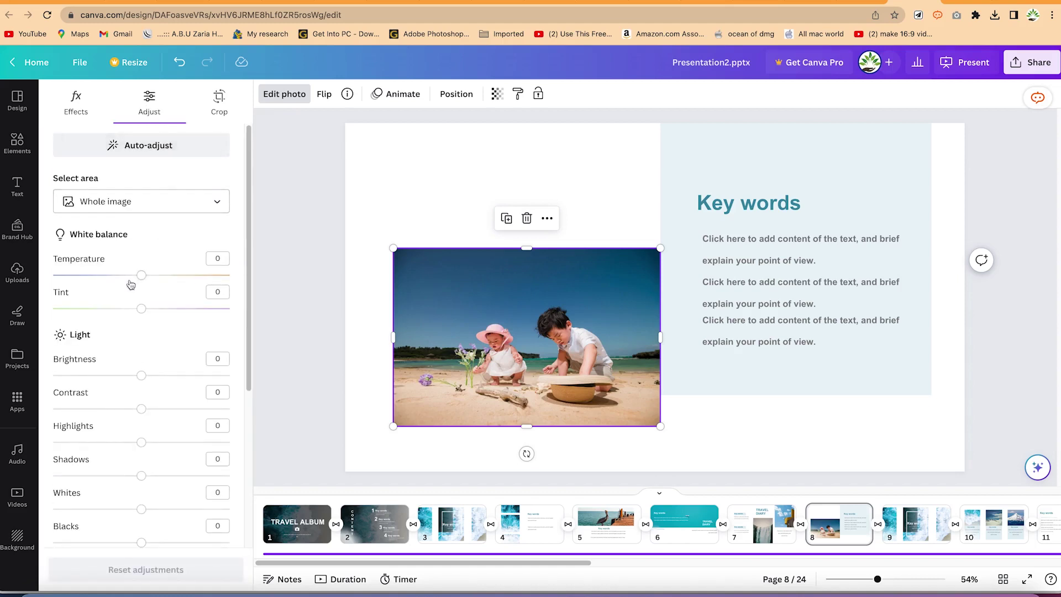
pyautogui.moveTo(142, 278); pyautogui.dragTo(162, 280)
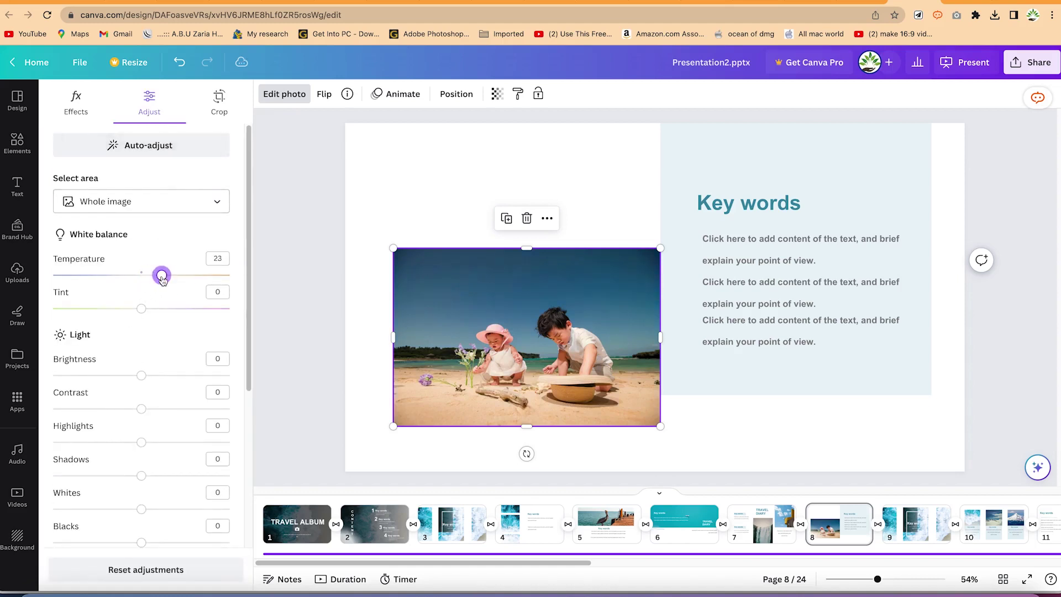
pyautogui.moveTo(141, 314); pyautogui.dragTo(166, 309)
pyautogui.moveTo(139, 378); pyautogui.dragTo(150, 377)
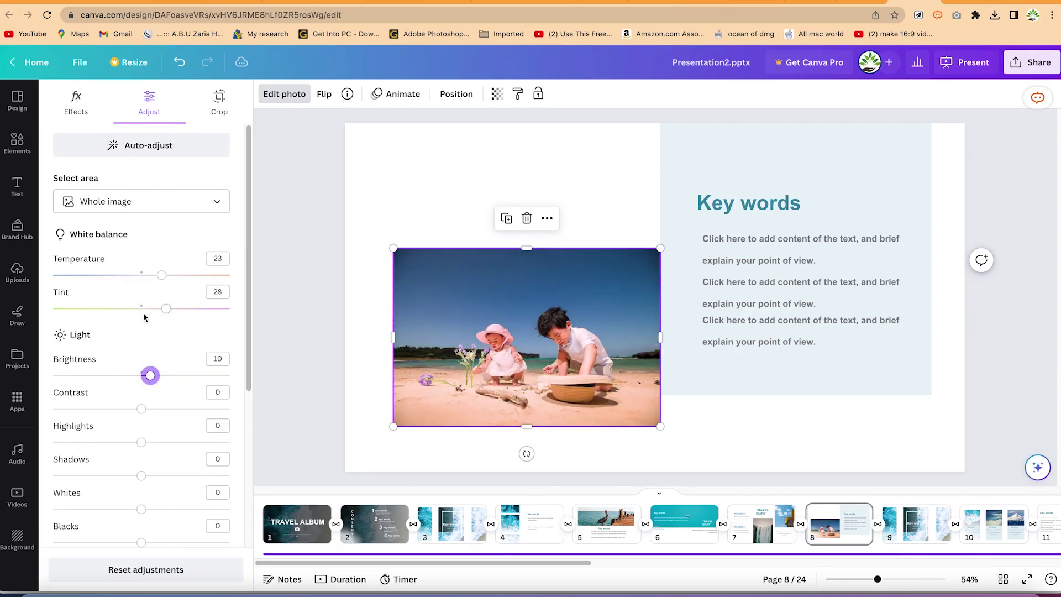
# Try cropping the children photo to 1:1, 16:9 and freeform ratios, and undo the applied crop.
pyautogui.click(216, 100)
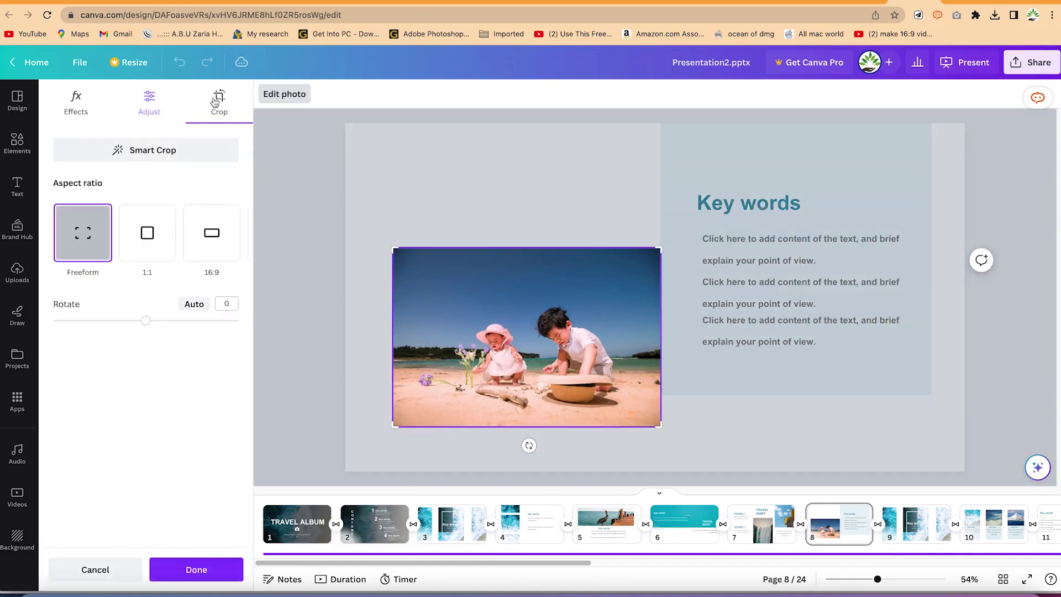
pyautogui.click(148, 240)
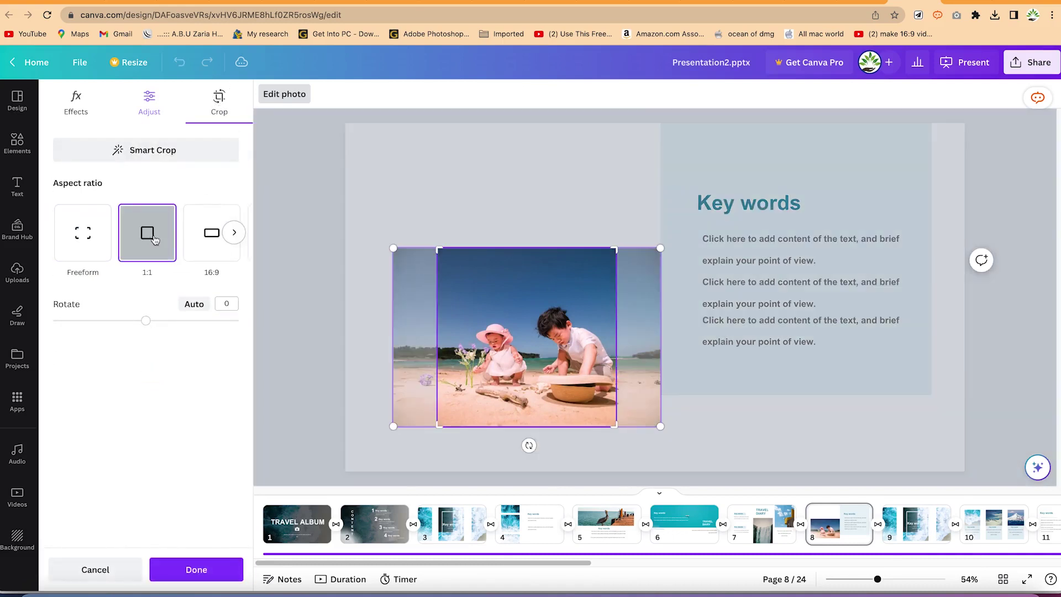
pyautogui.click(203, 239)
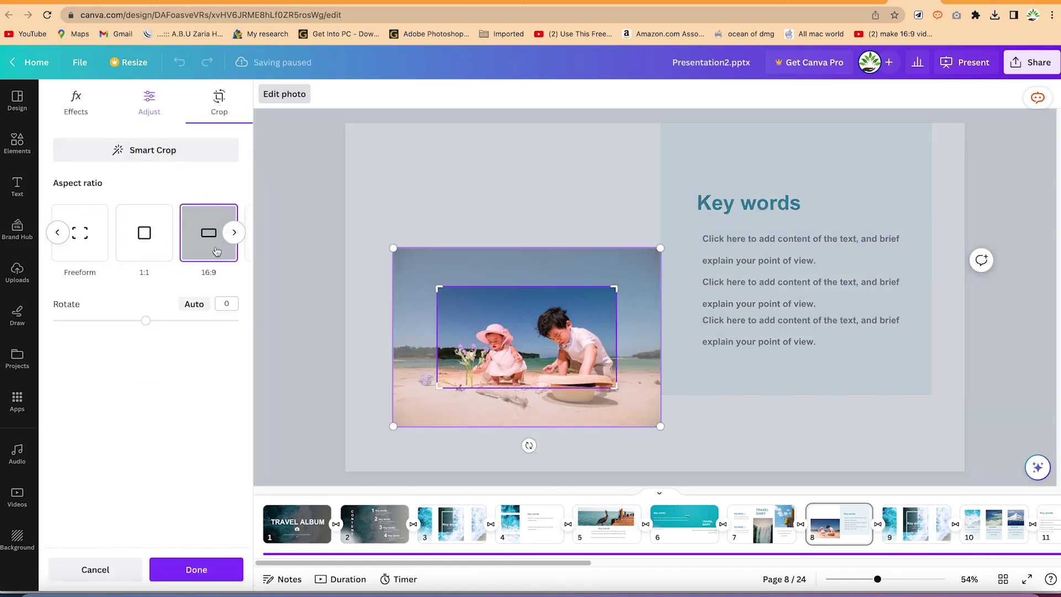
pyautogui.click(89, 235)
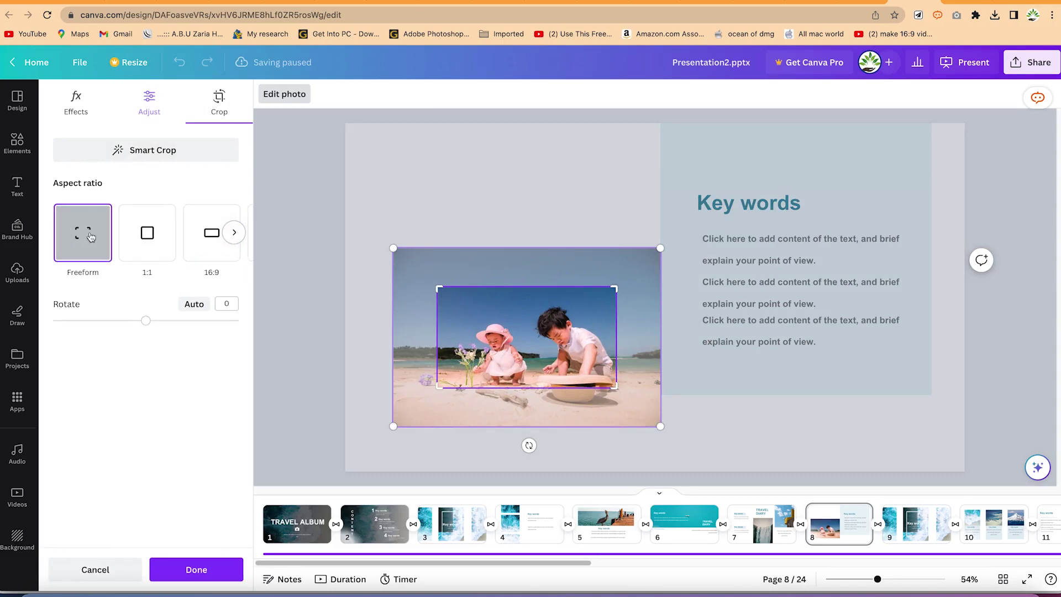
pyautogui.click(559, 155)
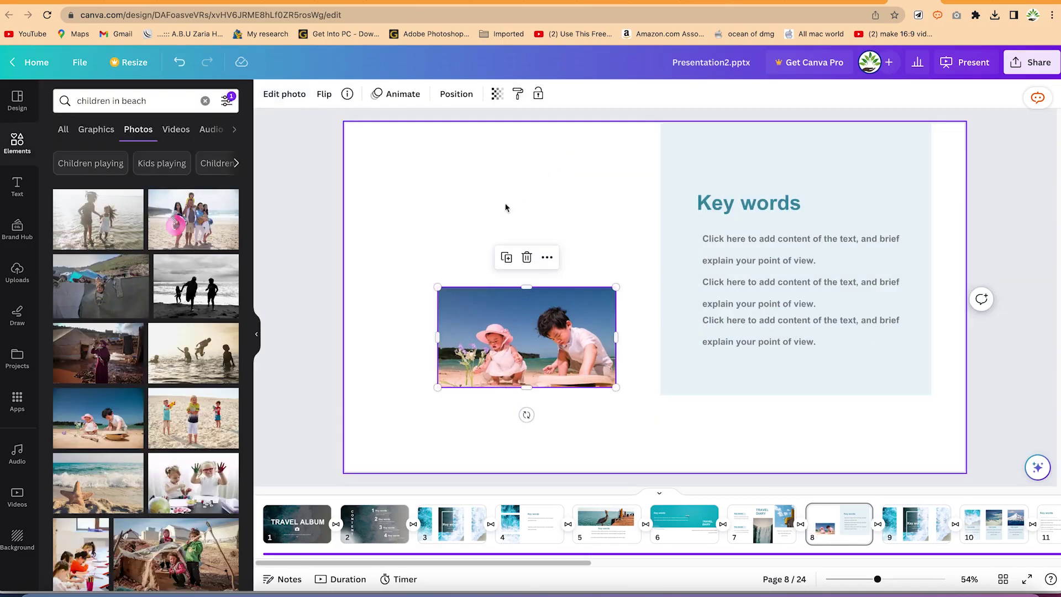
pyautogui.hotkey('ctrl', 'z')
pyautogui.click(393, 168)
# Try flipping the children photo horizontally and vertically, and flip it back to its original orientation.
pyautogui.click(460, 342)
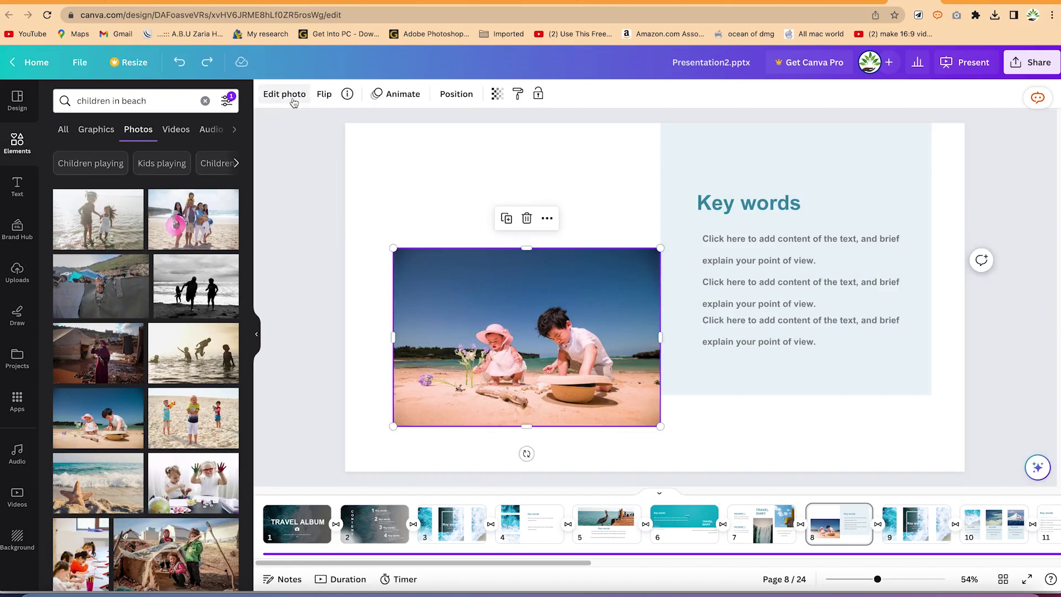
pyautogui.click(323, 96)
pyautogui.click(342, 126)
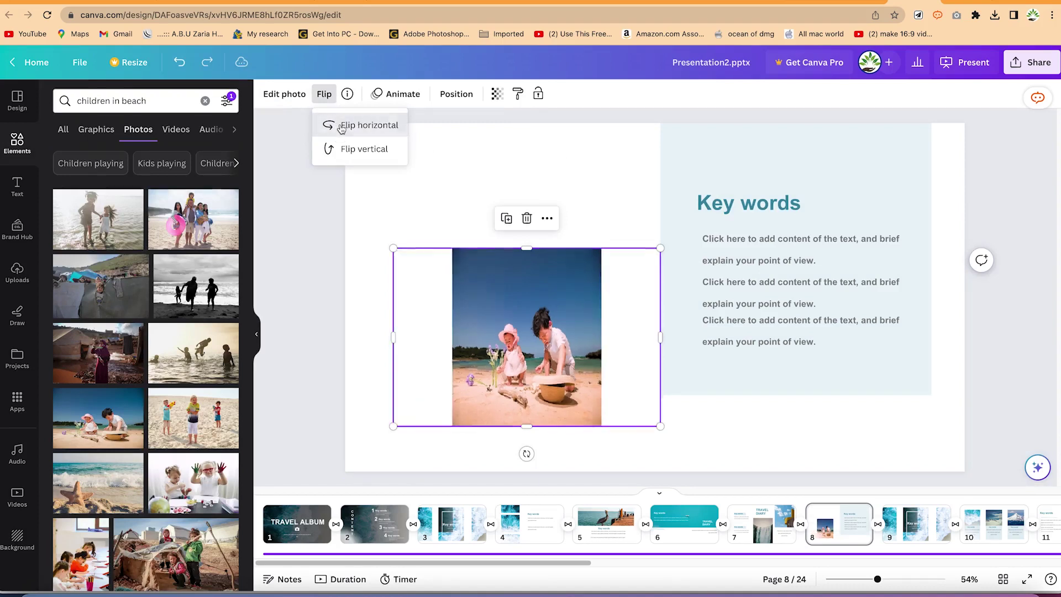
pyautogui.click(350, 149)
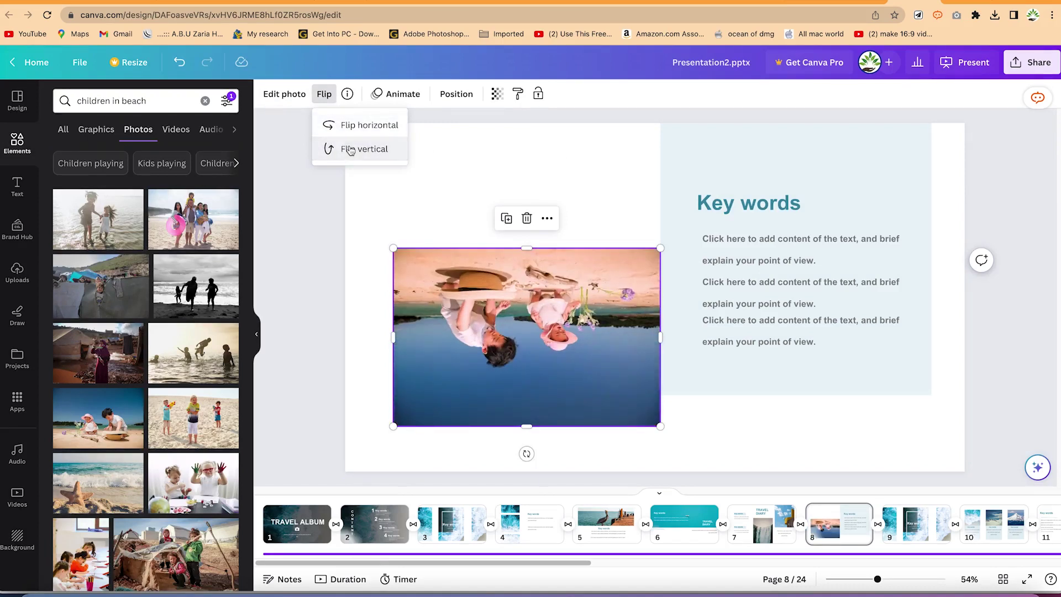
pyautogui.click(354, 129)
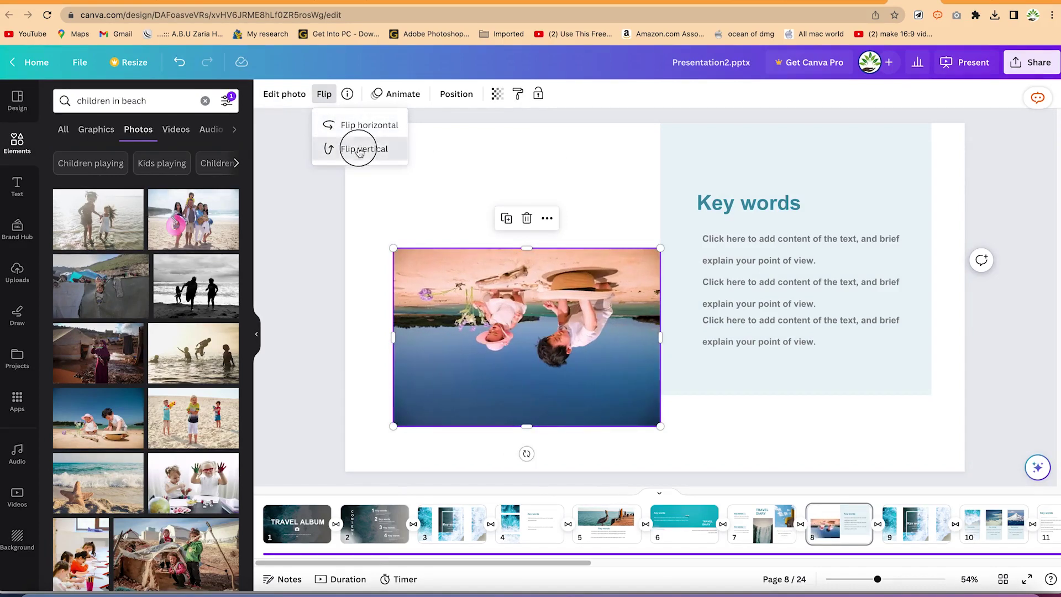
pyautogui.click(358, 151)
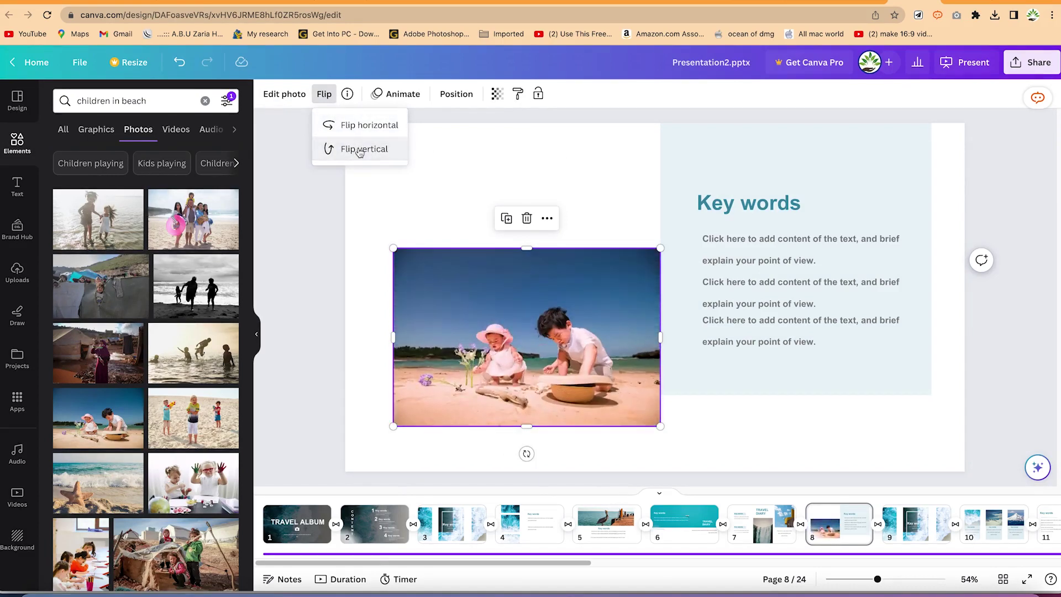
# Apply the Pop animation to the children photo and look over its arrangement and page alignment options.
pyautogui.click(390, 95)
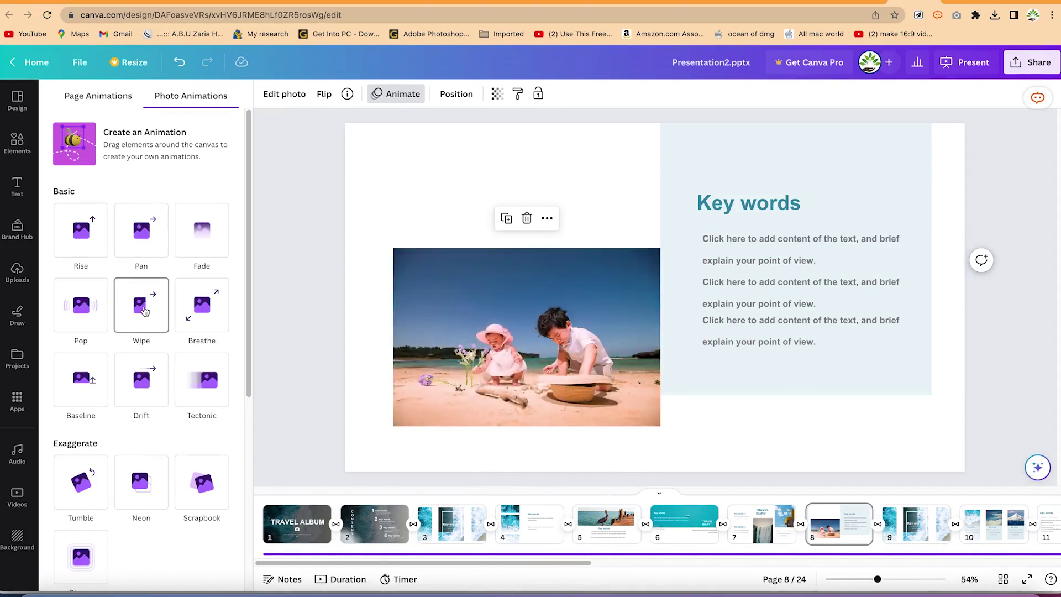
pyautogui.click(84, 331)
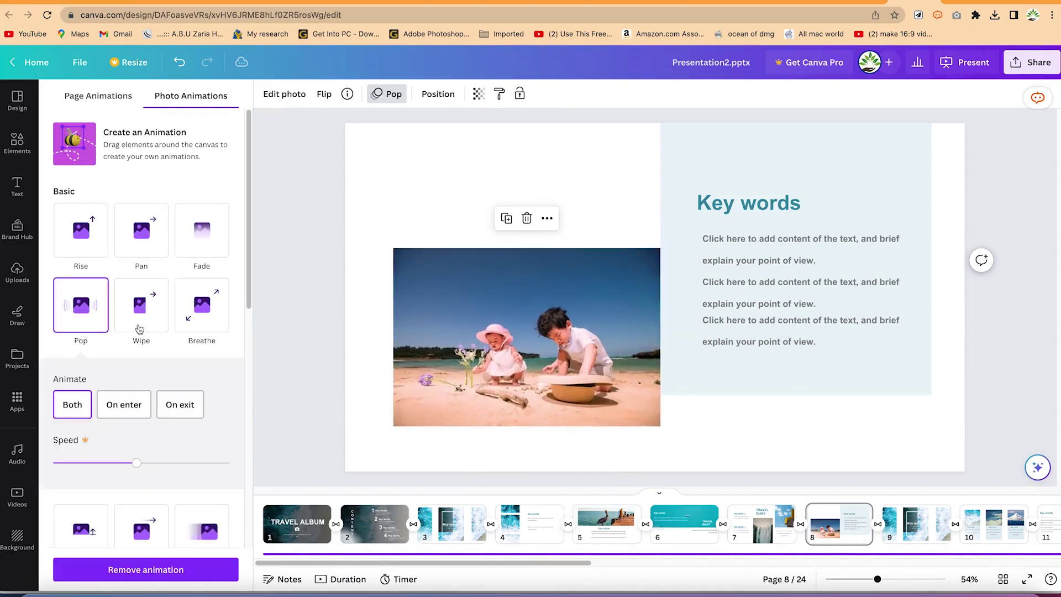
pyautogui.click(439, 97)
pyautogui.click(437, 94)
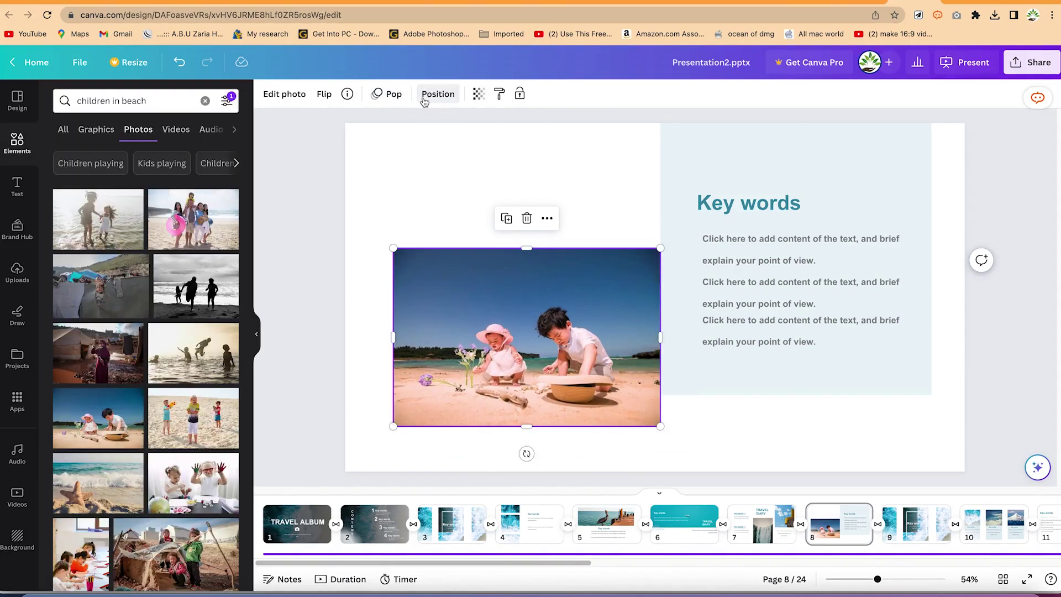
pyautogui.click(438, 92)
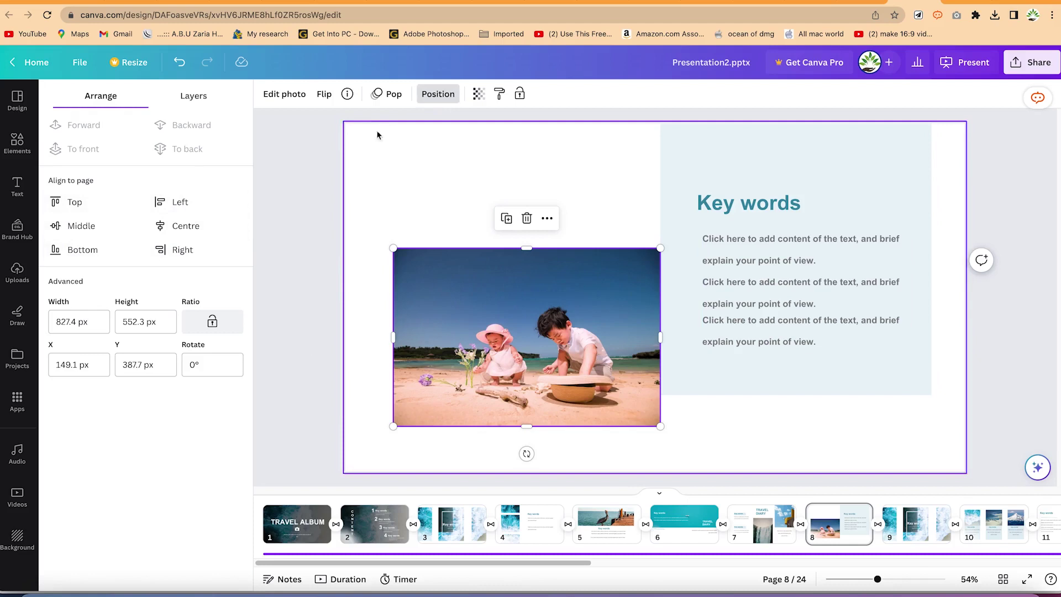
pyautogui.click(394, 93)
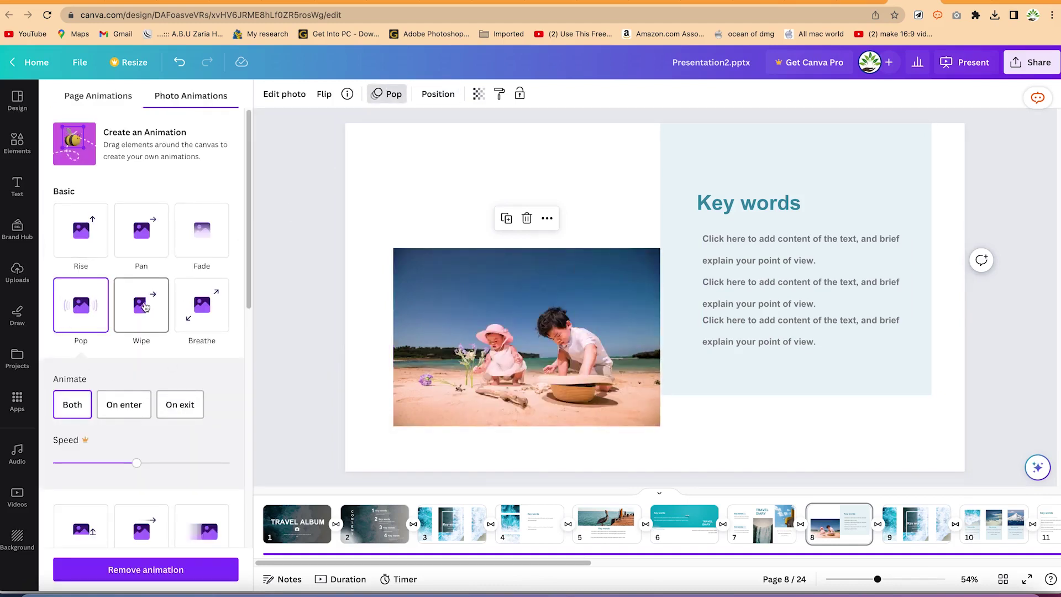
# Try changing the children photo's transparency, return it to 100 and deselect the photo.
pyautogui.click(482, 94)
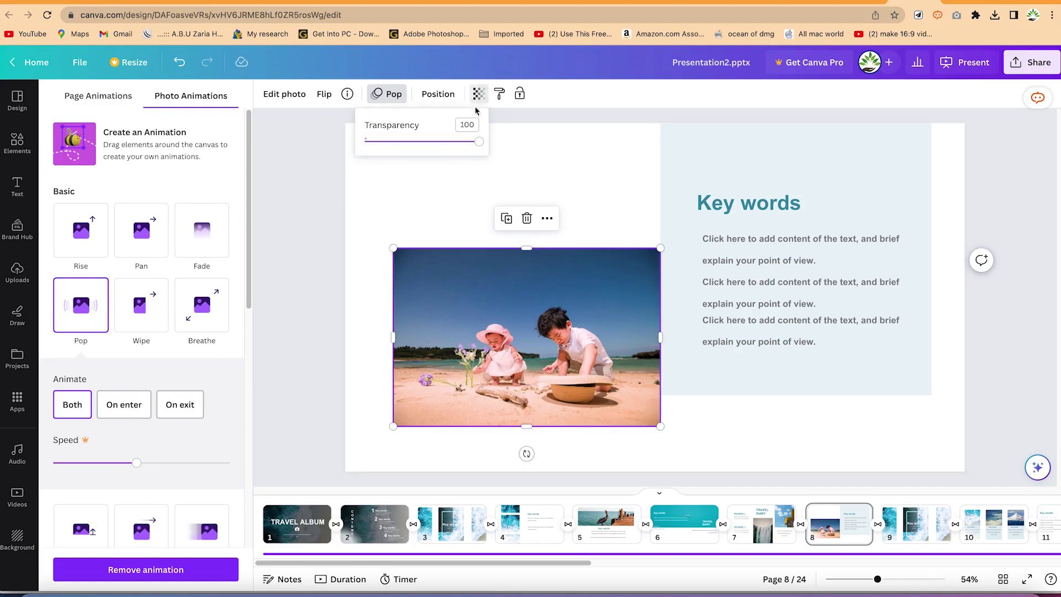
pyautogui.moveTo(480, 146); pyautogui.dragTo(504, 171)
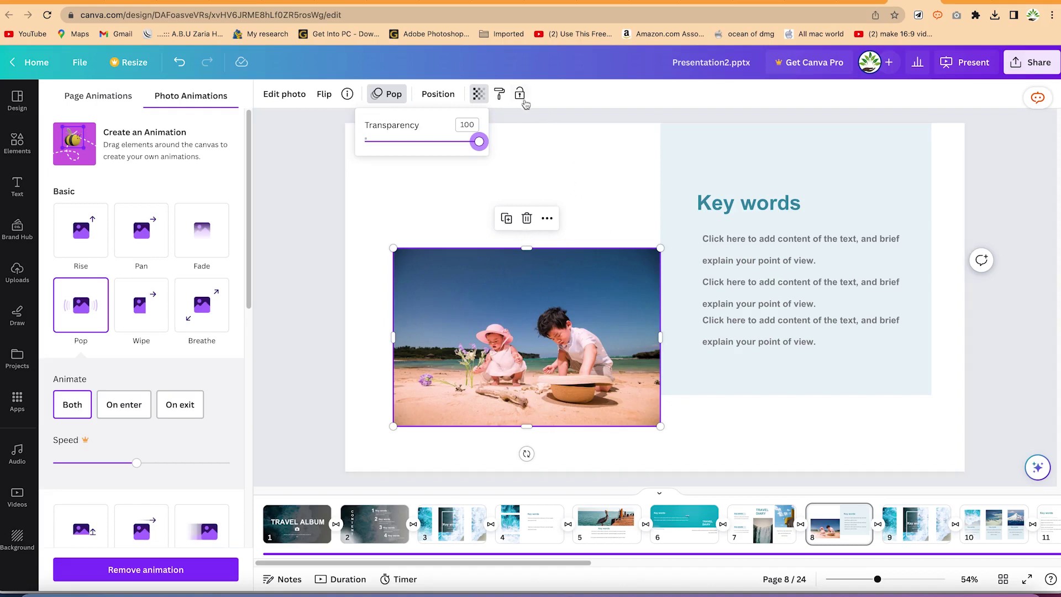
pyautogui.click(612, 176)
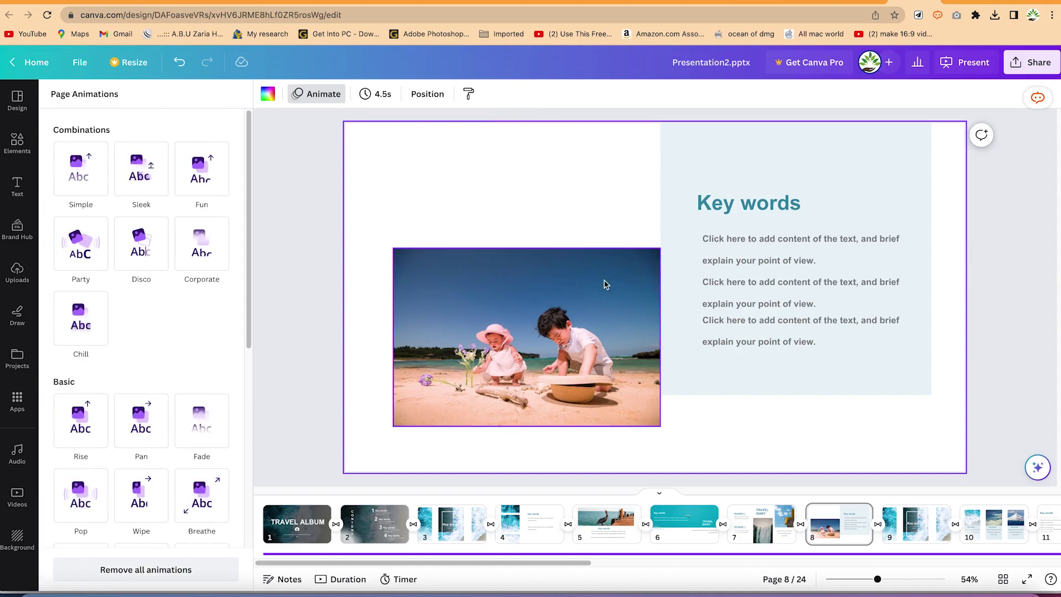
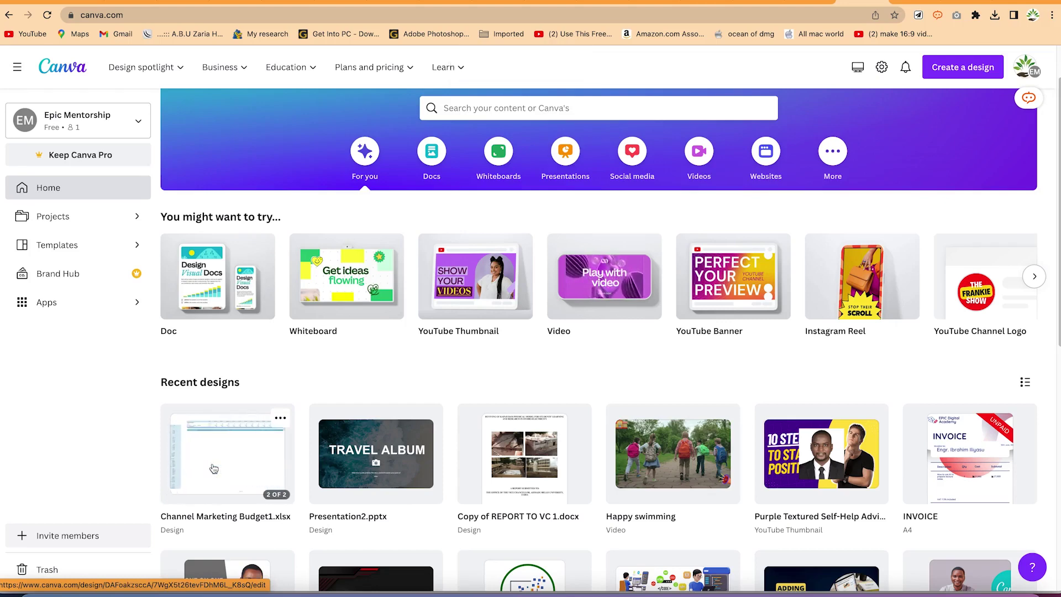
# Open the Channel Marketing Budget1.xlsx design and replace the Month 4 text holding 1000 and 250 with 490.
pyautogui.click(236, 460)
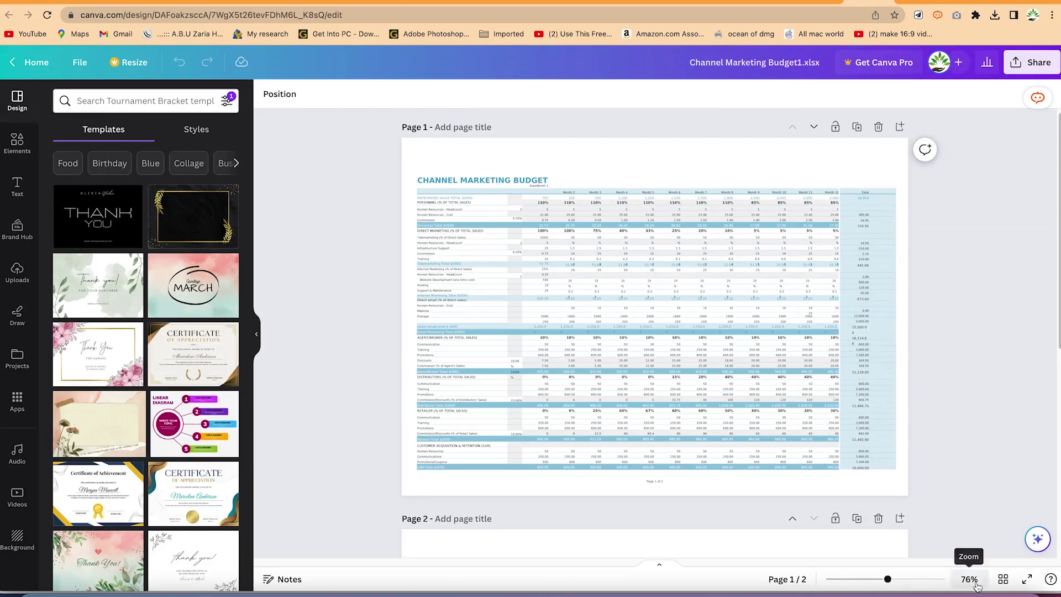
pyautogui.moveTo(888, 579); pyautogui.dragTo(937, 580)
pyautogui.scroll(3, 523, 267)
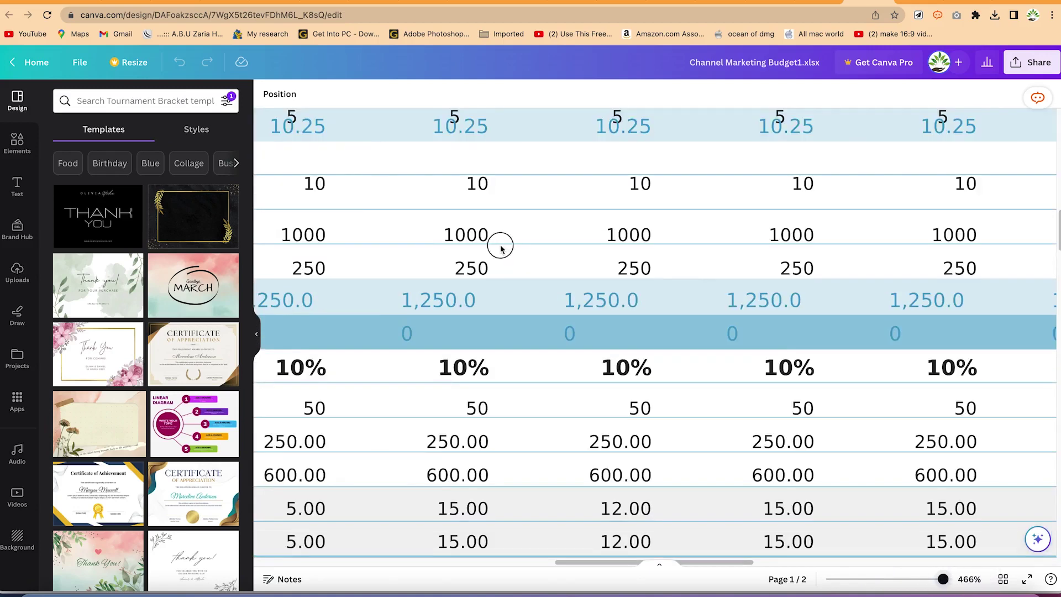
pyautogui.click(480, 236)
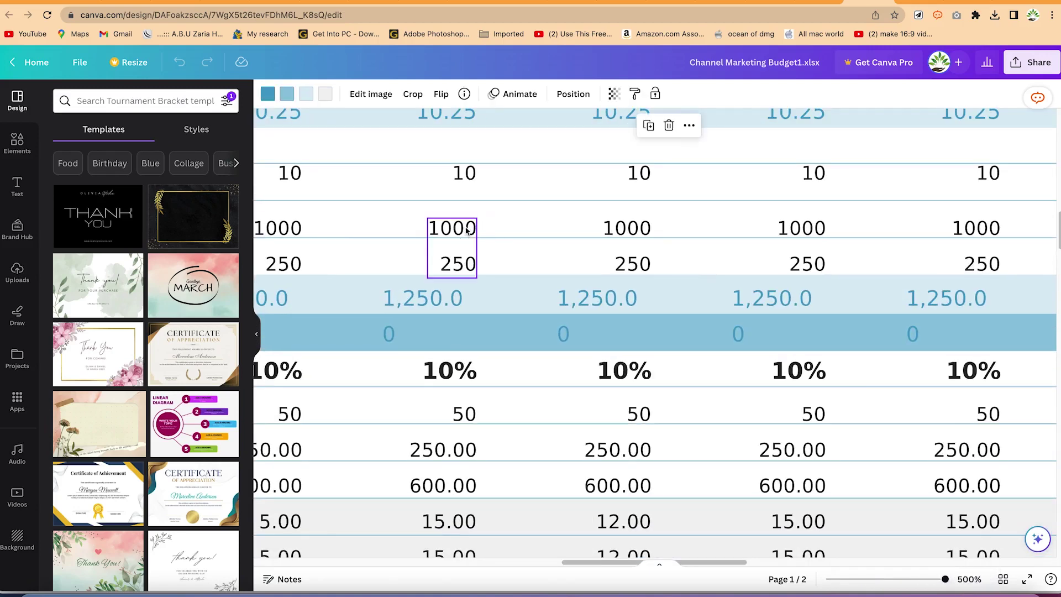
pyautogui.click(466, 231)
pyautogui.doubleClick(455, 228)
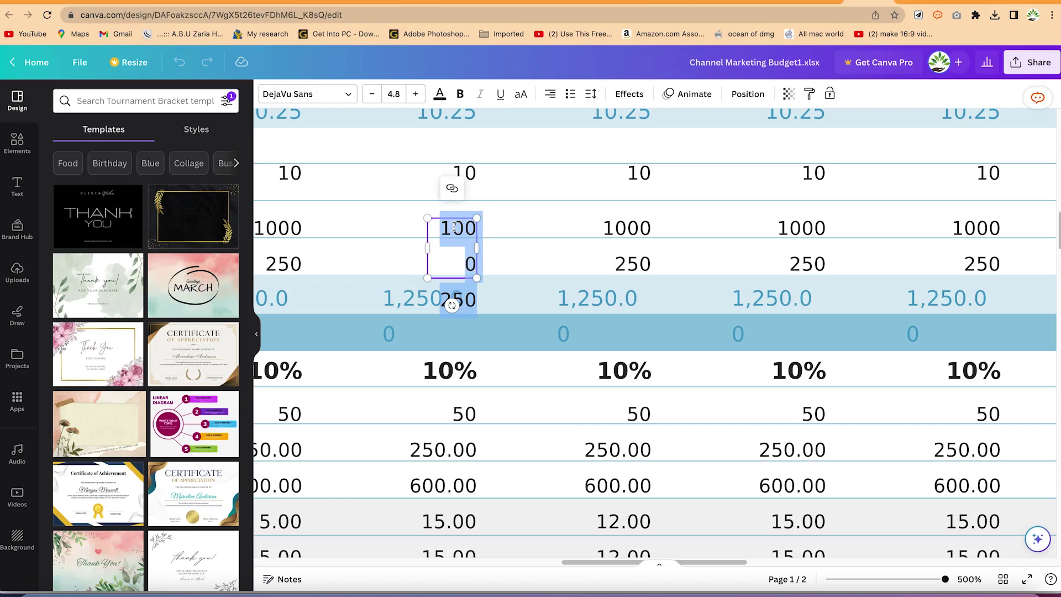
pyautogui.write('490')
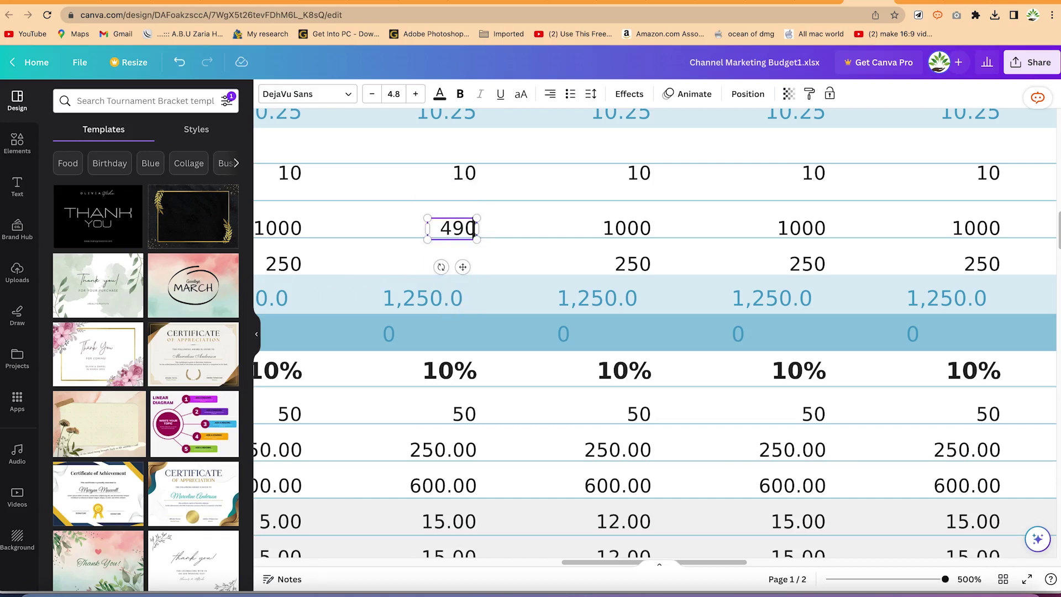
pyautogui.click(643, 415)
pyautogui.doubleClick(643, 416)
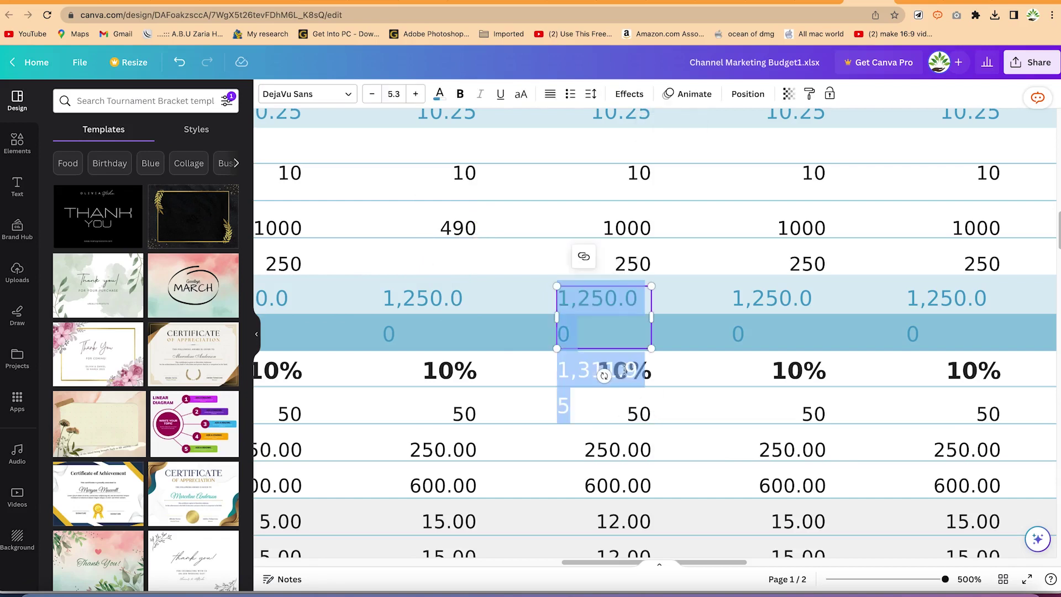
pyautogui.press('Escape')
pyautogui.doubleClick(643, 413)
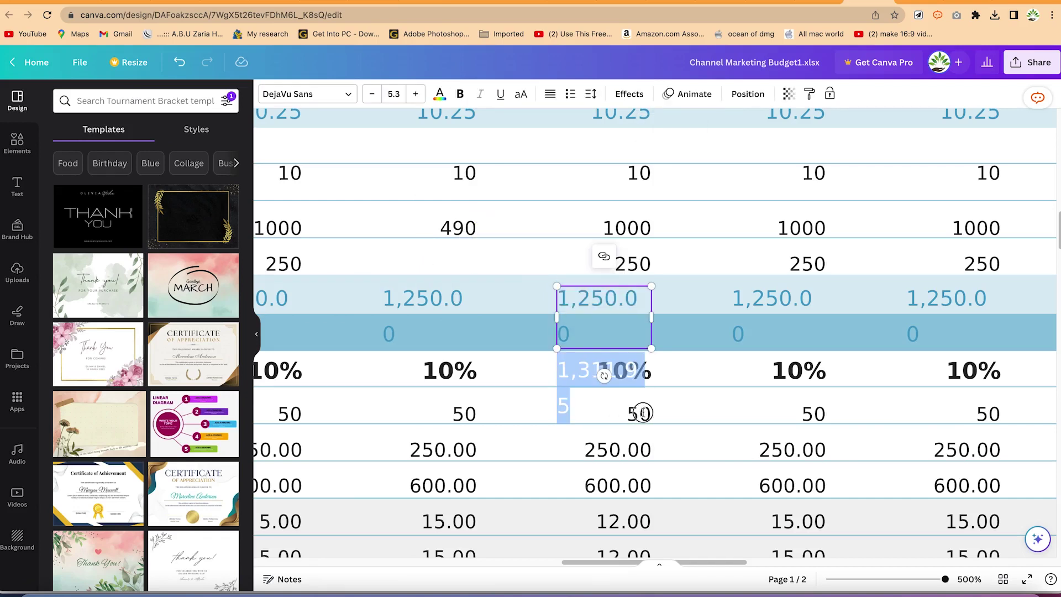
pyautogui.press('Escape')
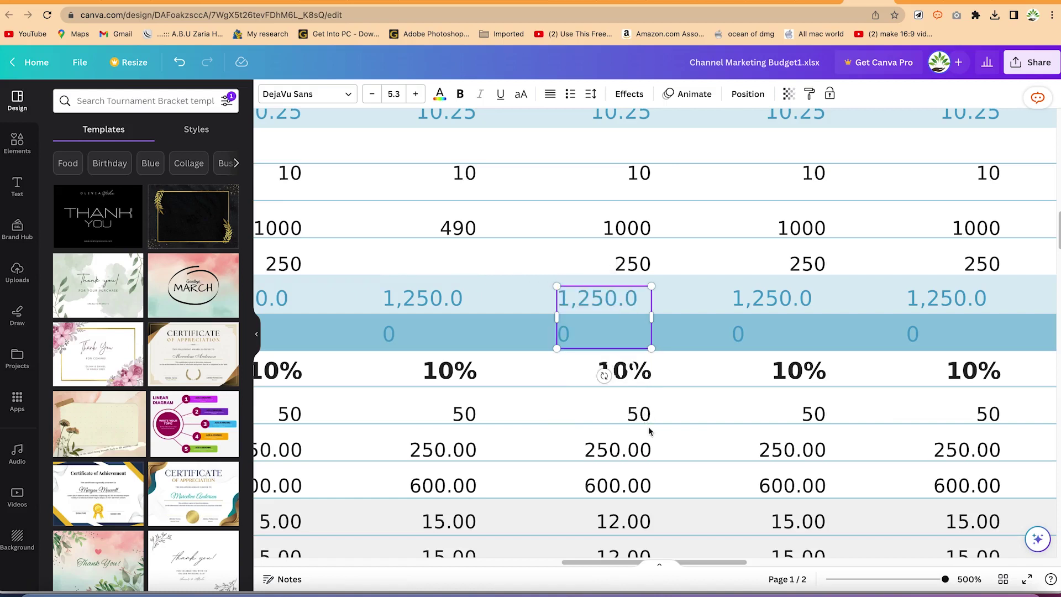
# Change the Month 5 Communication value in the AGENT/BROKER section to 60 and leave the text box.
pyautogui.click(628, 474)
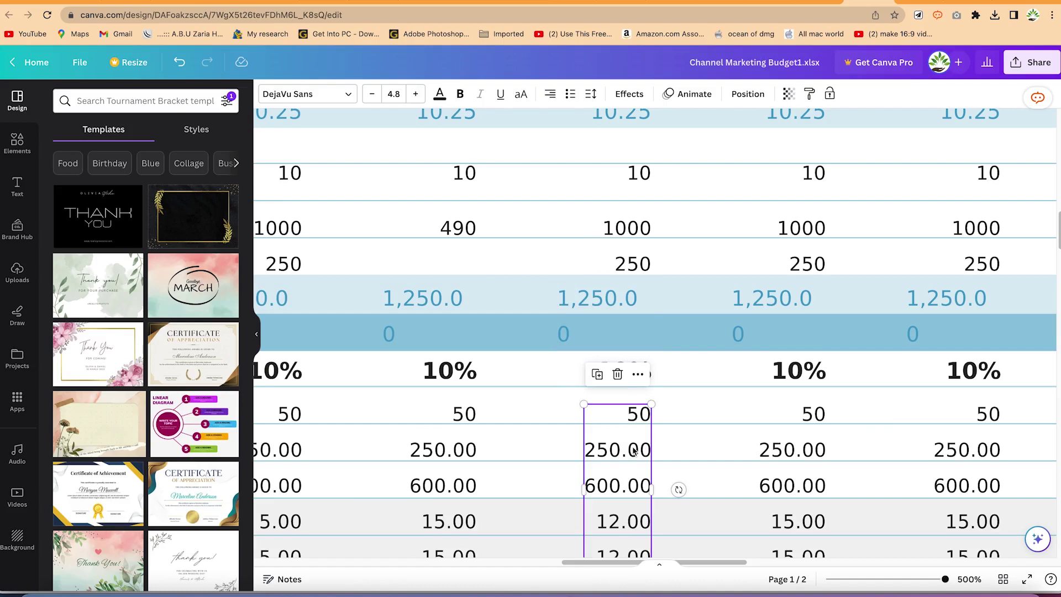
pyautogui.moveTo(628, 413); pyautogui.dragTo(638, 423)
pyautogui.write('6')
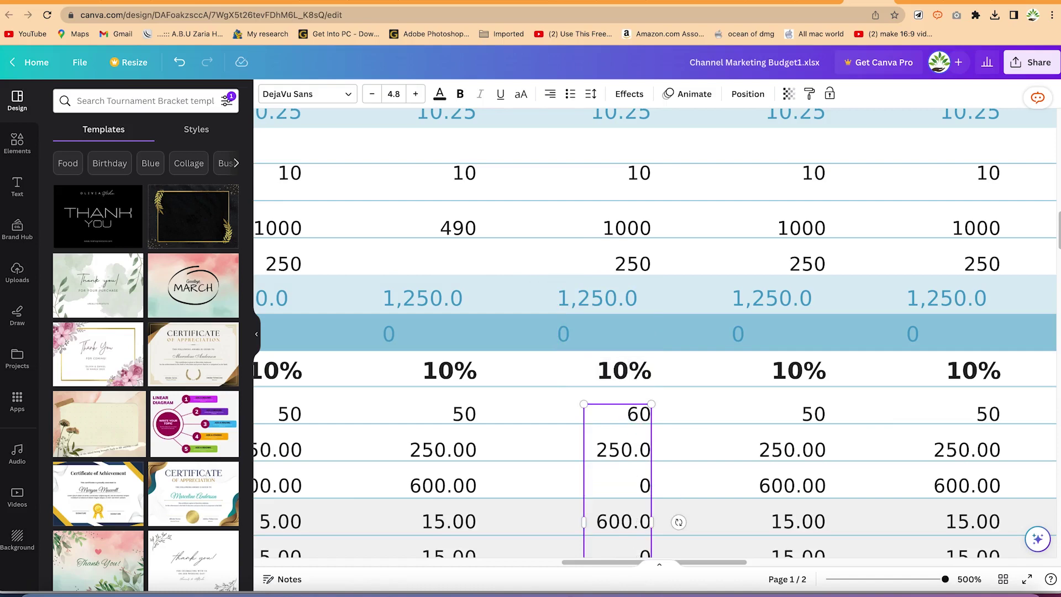
pyautogui.click(756, 213)
# Review the edited figures against the surrounding budget rows and examine the whole first page of the imported spreadsheet.
pyautogui.scroll(2, 755, 226)
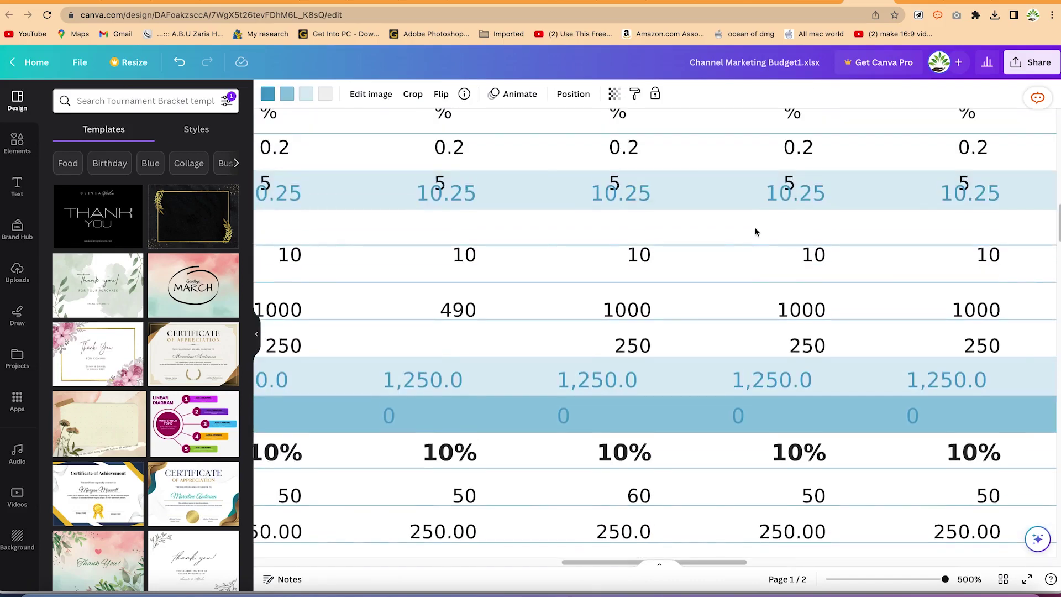
pyautogui.scroll(6, 485, 297)
pyautogui.scroll(-8, 485, 297)
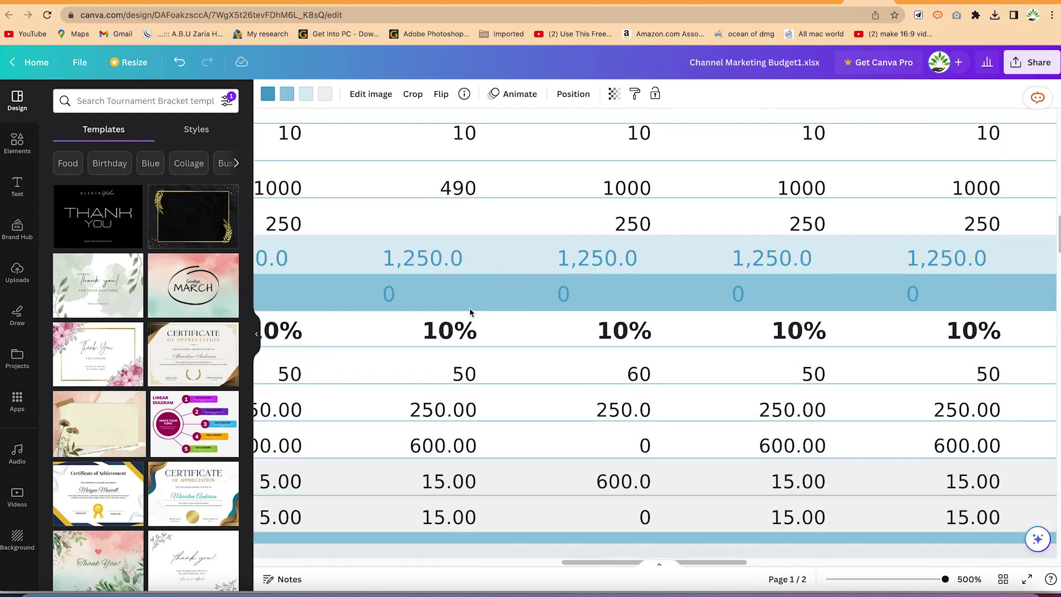
pyautogui.scroll(5, 694, 433)
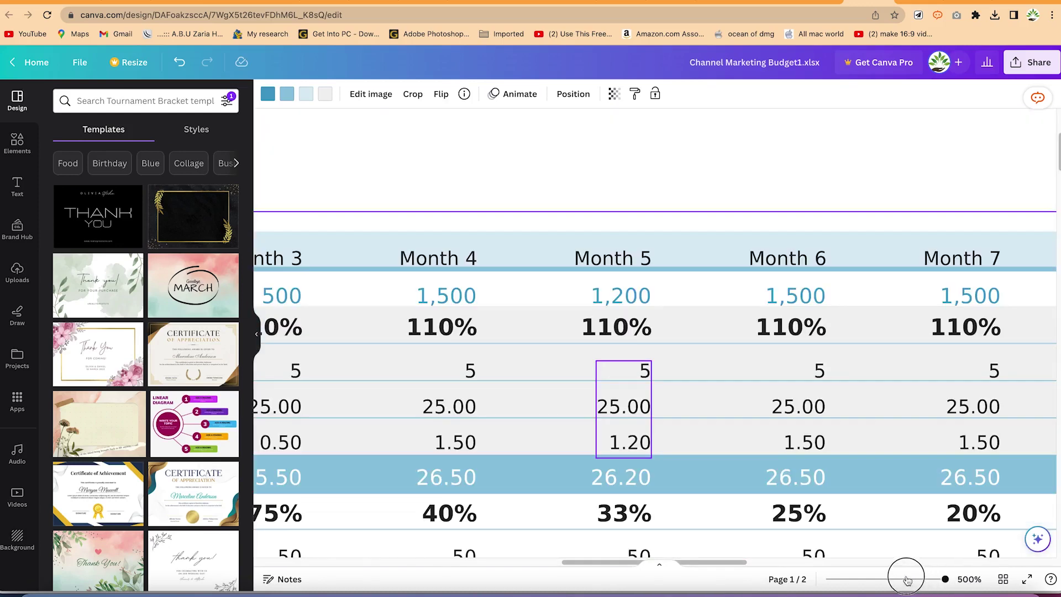
pyautogui.click(898, 584)
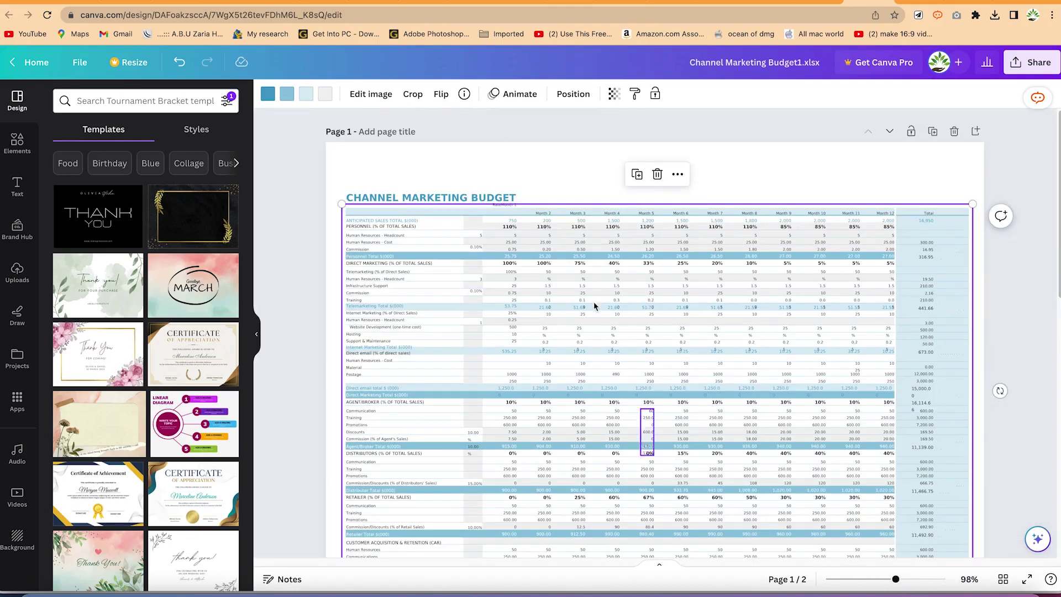
pyautogui.scroll(-4, 509, 238)
pyautogui.scroll(2, 511, 231)
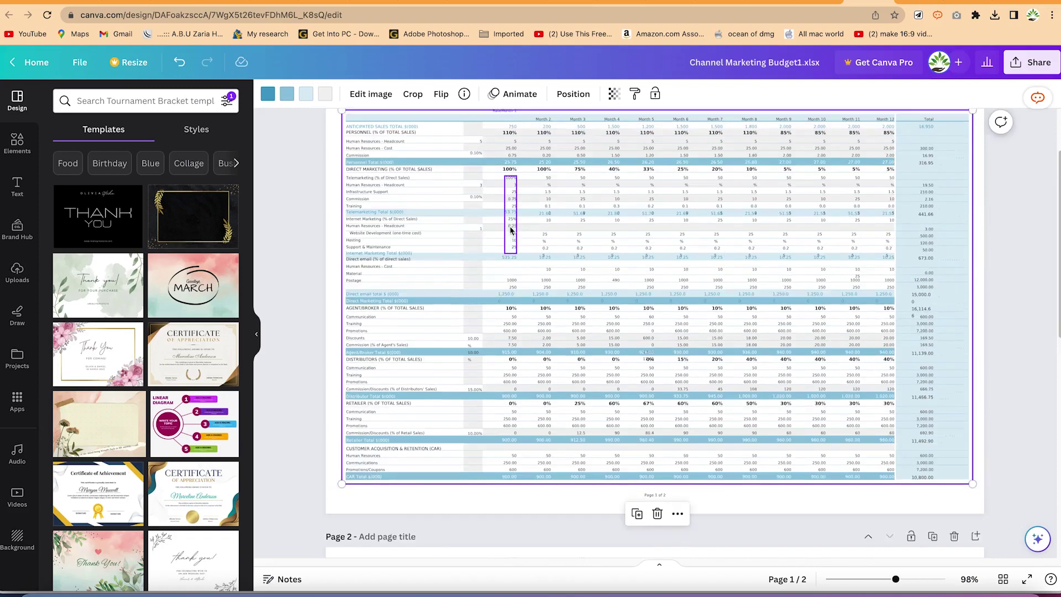
pyautogui.scroll(3, 512, 231)
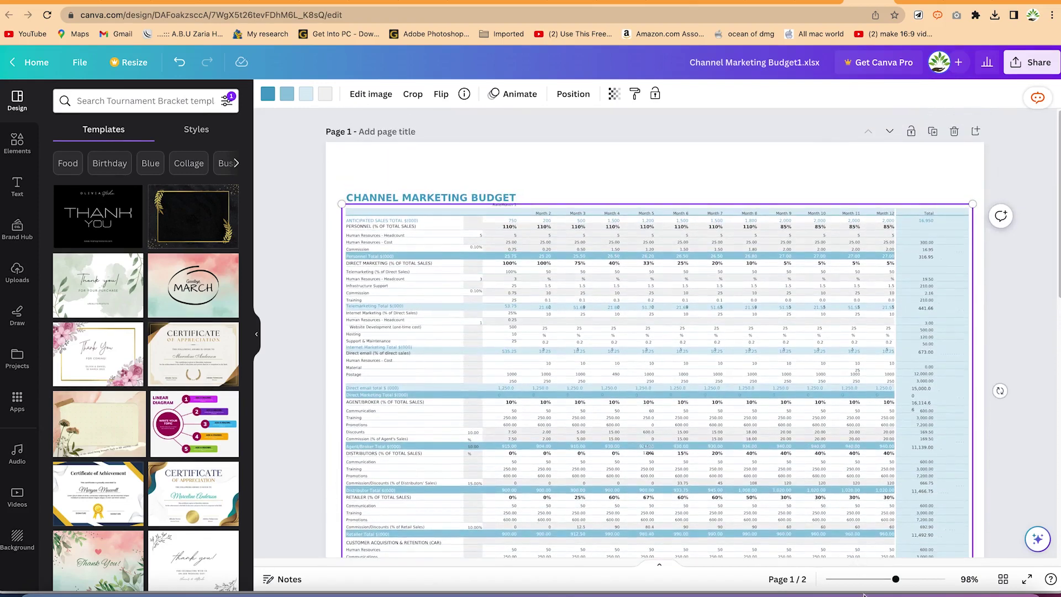
# Switch to Excel, examine the rows and the formula in cell G11 of the original Channel Marketing Budget workbook, and return to Canva.
pyautogui.click(843, 593)
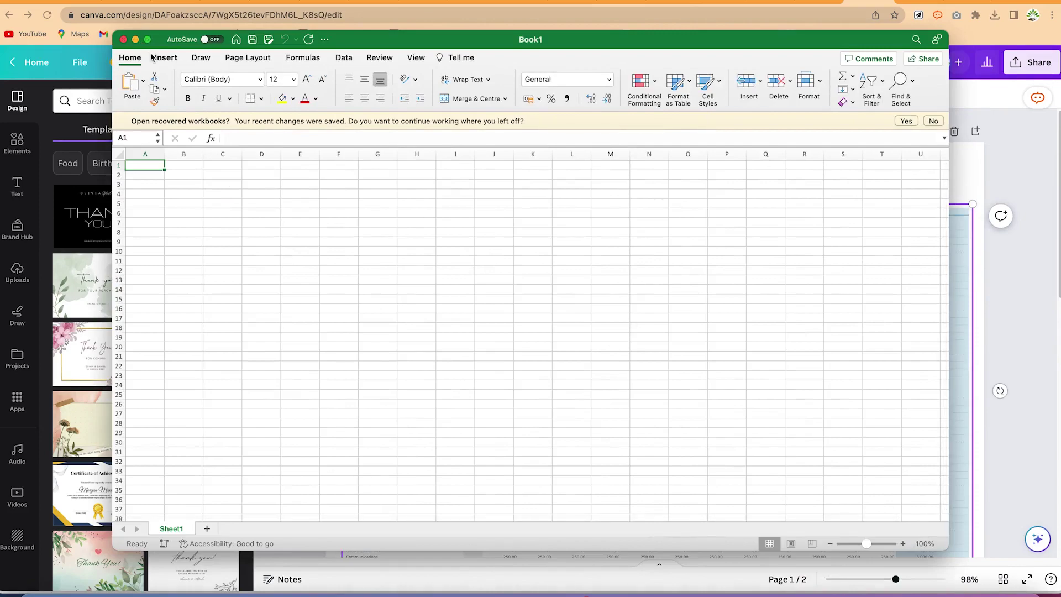
pyautogui.click(135, 40)
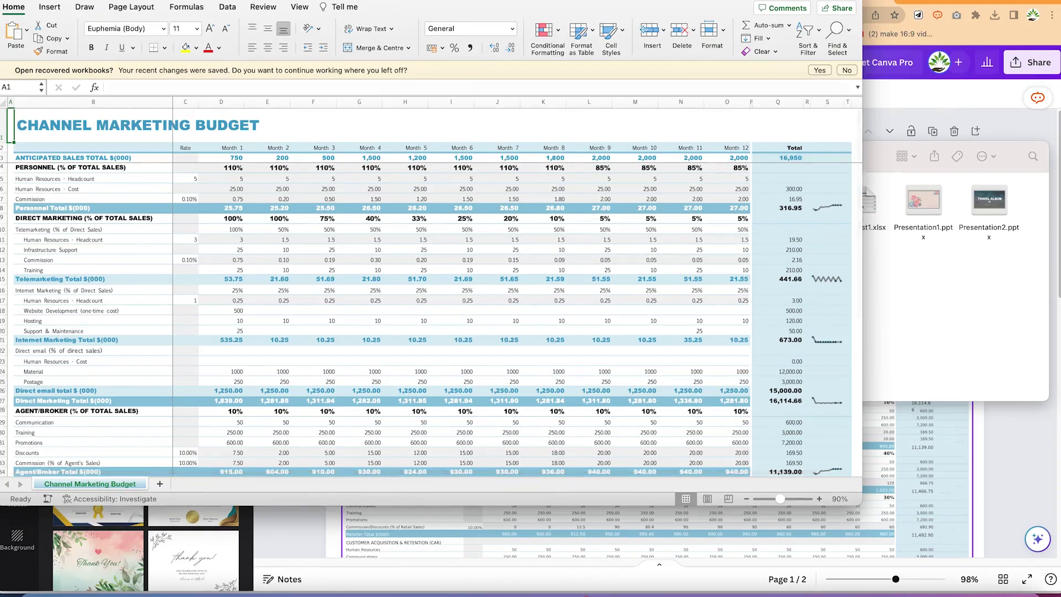
pyautogui.scroll(-5, 466, 254)
pyautogui.scroll(5, 466, 253)
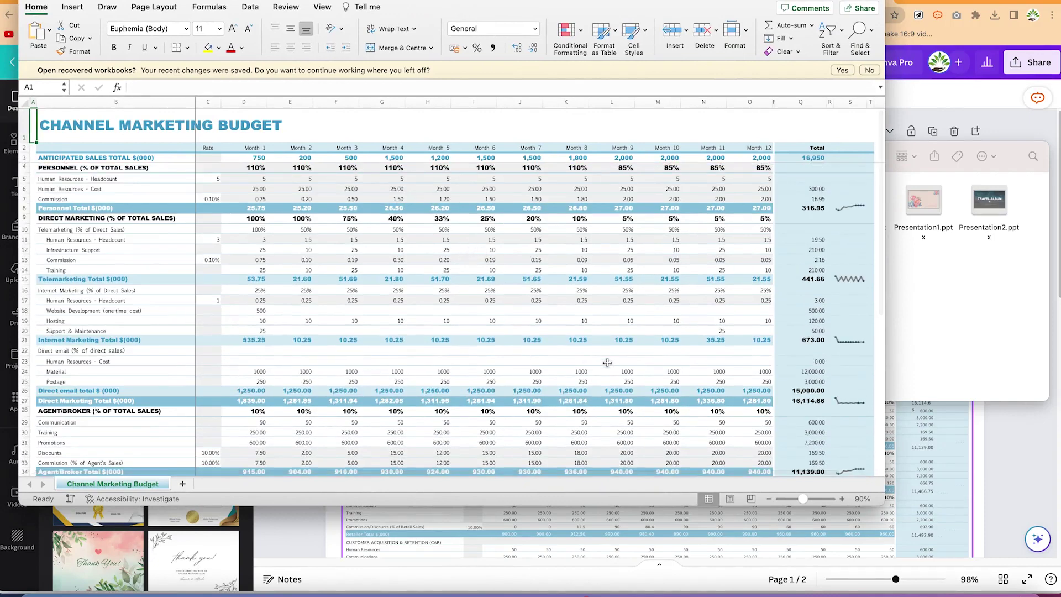
pyautogui.click(476, 291)
pyautogui.click(371, 242)
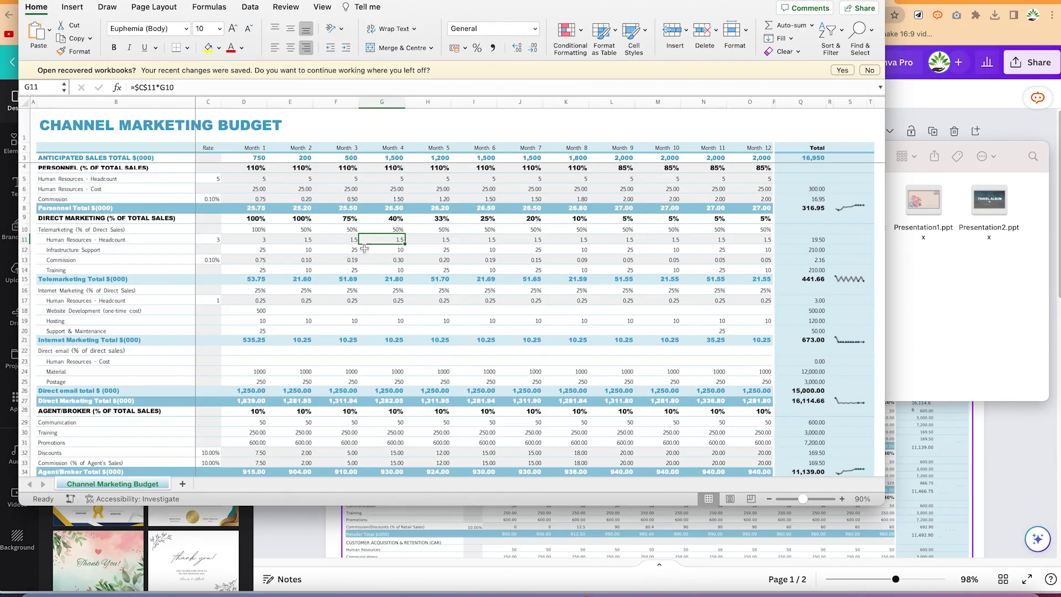
pyautogui.click(980, 351)
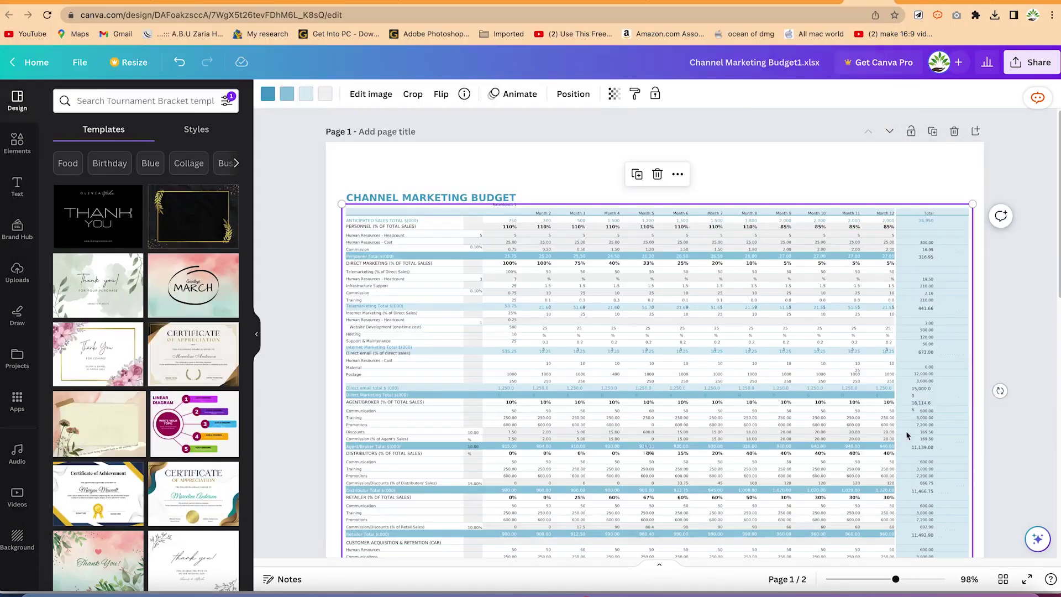
# Add a pink starburst graphic from the elements library over the upper-right part of the budget table on page 1.
pyautogui.scroll(-3, 691, 415)
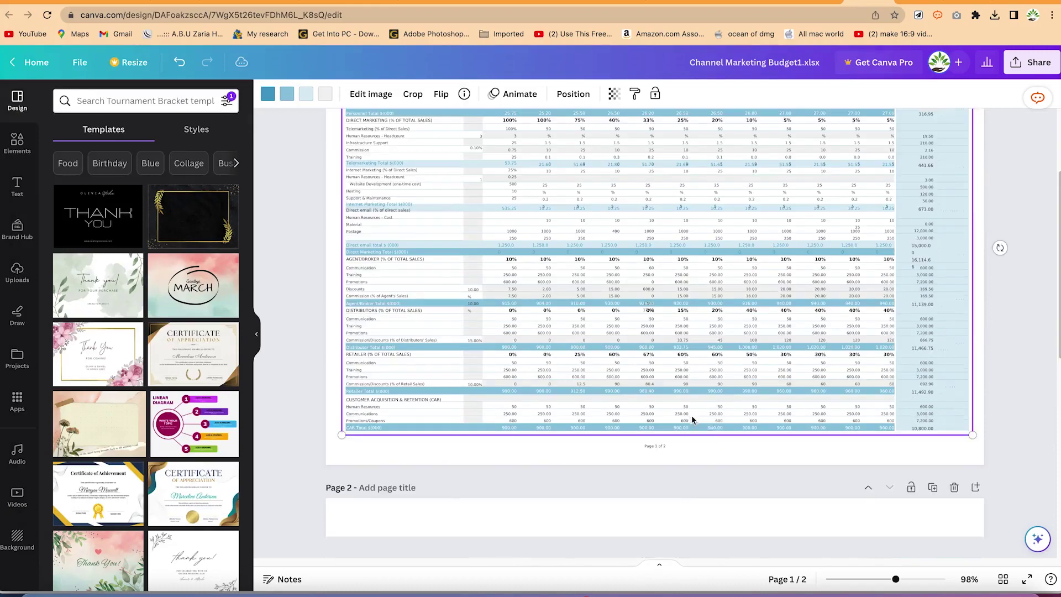
pyautogui.scroll(-4, 593, 451)
pyautogui.scroll(6, 569, 458)
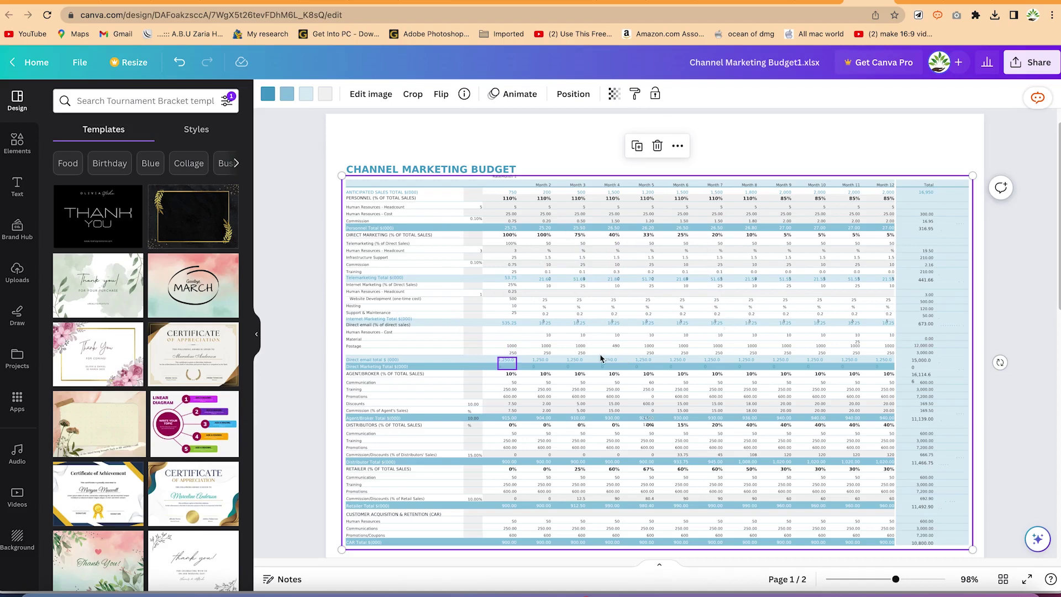
pyautogui.click(15, 153)
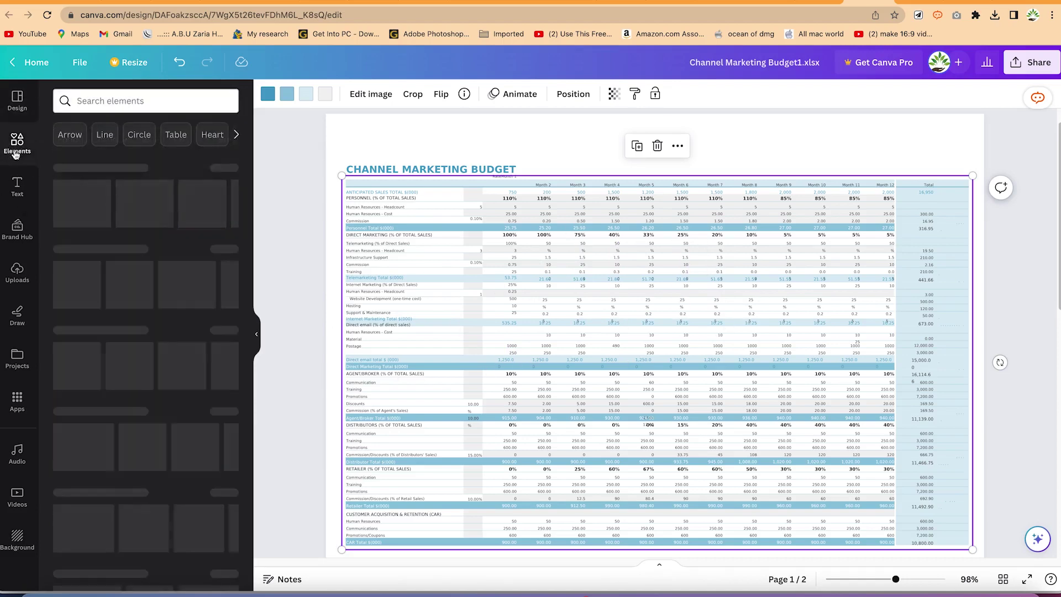
pyautogui.click(776, 140)
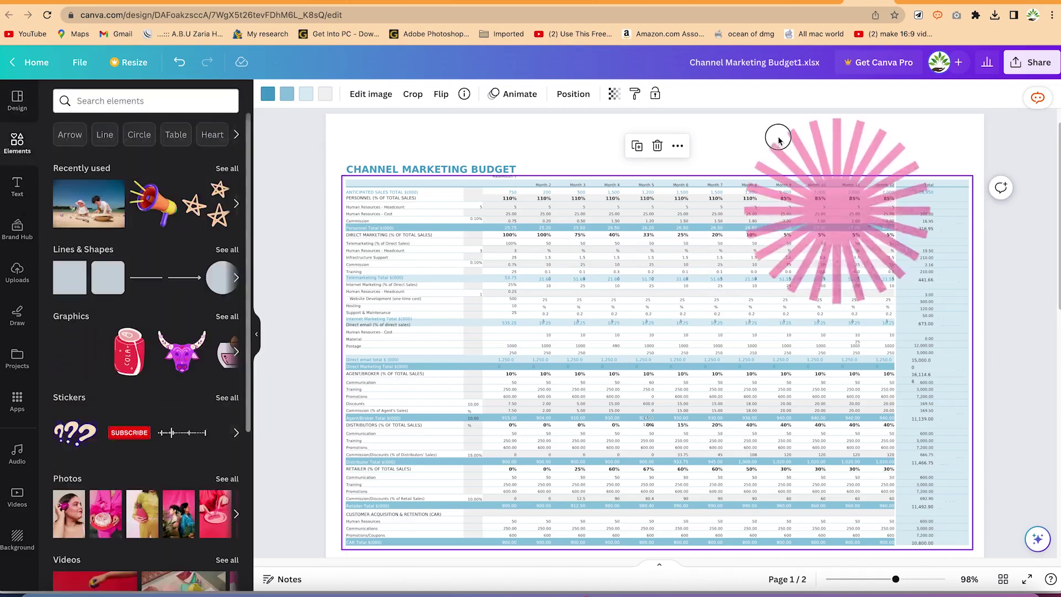
pyautogui.moveTo(801, 164); pyautogui.dragTo(811, 183)
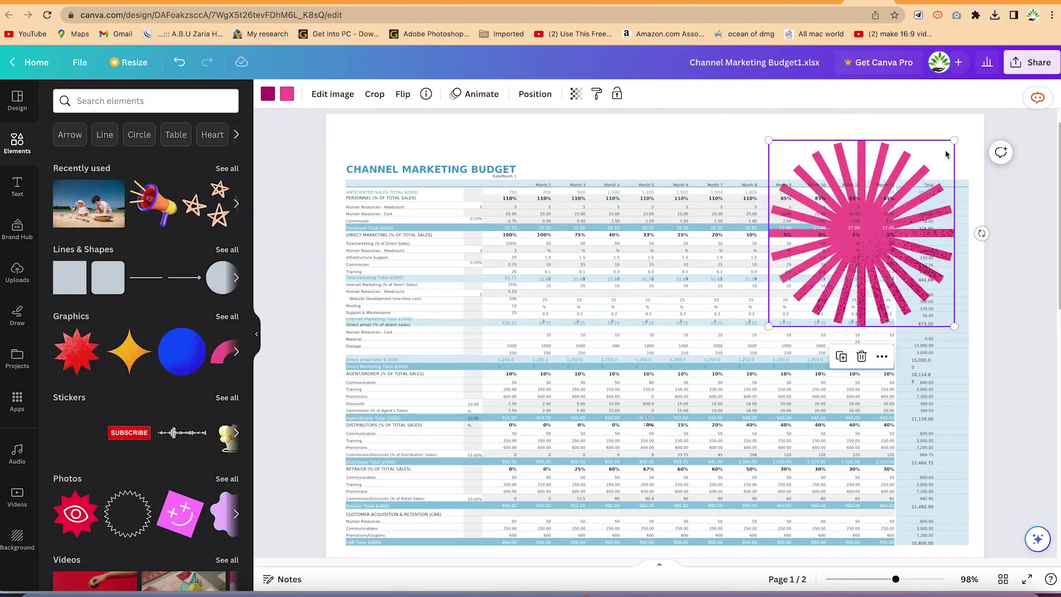
# Shrink the pink starburst to a small icon and place it in the page's upper-right corner, above the Total column.
pyautogui.moveTo(952, 139); pyautogui.dragTo(893, 202)
pyautogui.moveTo(821, 262); pyautogui.dragTo(796, 299)
pyautogui.moveTo(862, 187); pyautogui.dragTo(918, 145)
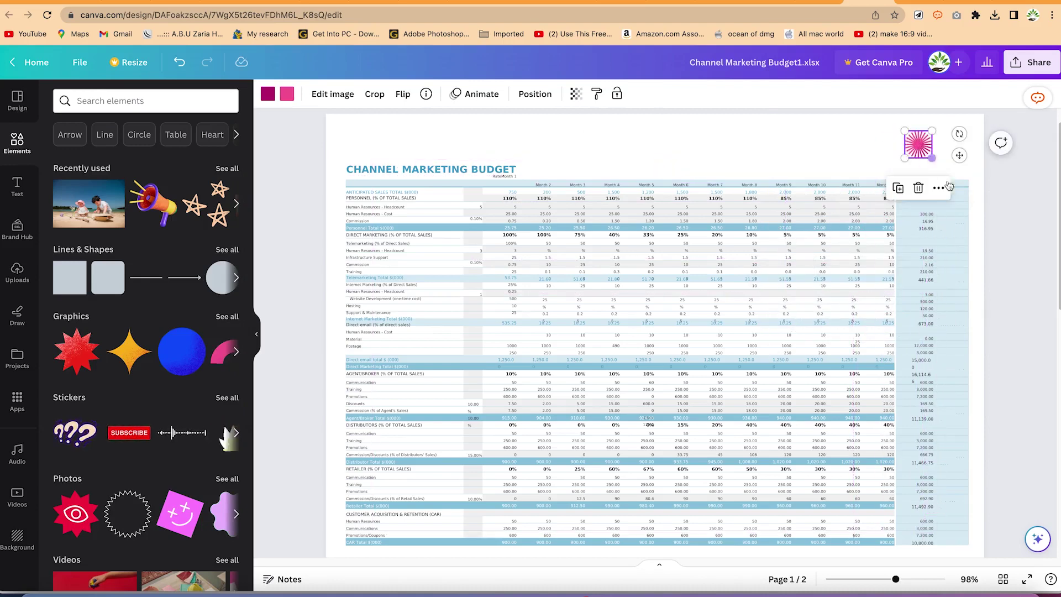
pyautogui.click(878, 155)
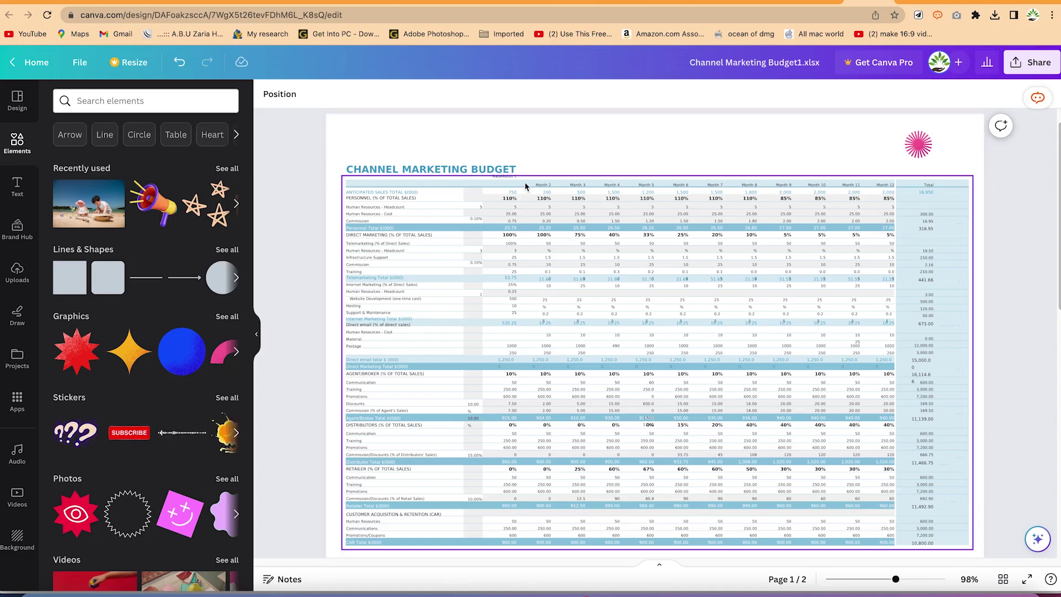
# Look through the effects and position options of the CHANNEL MARKETING BUDGET title box and set its text to uppercase.
pyautogui.click(441, 171)
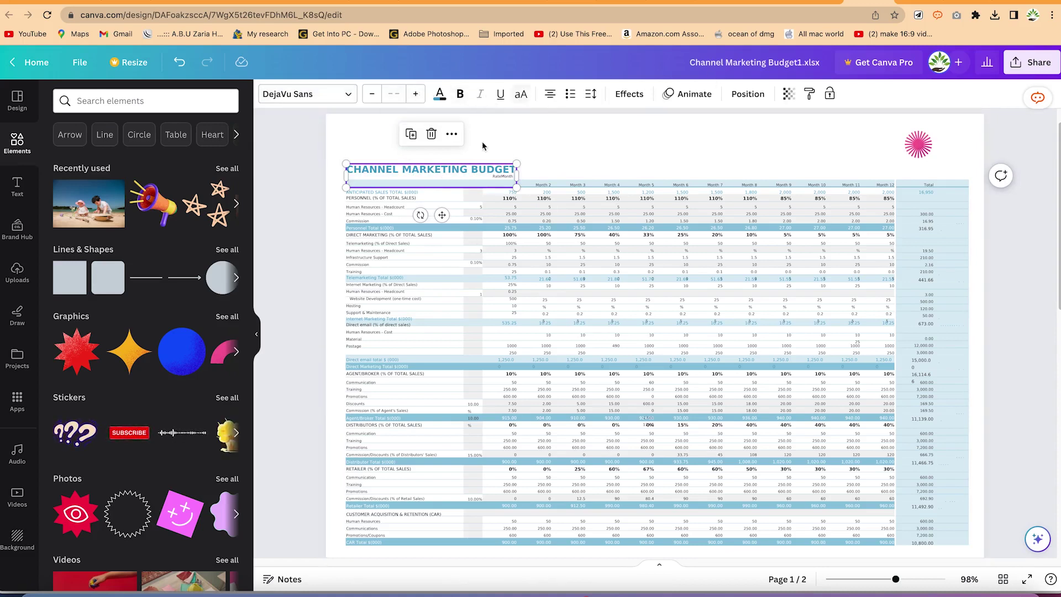
pyautogui.click(626, 101)
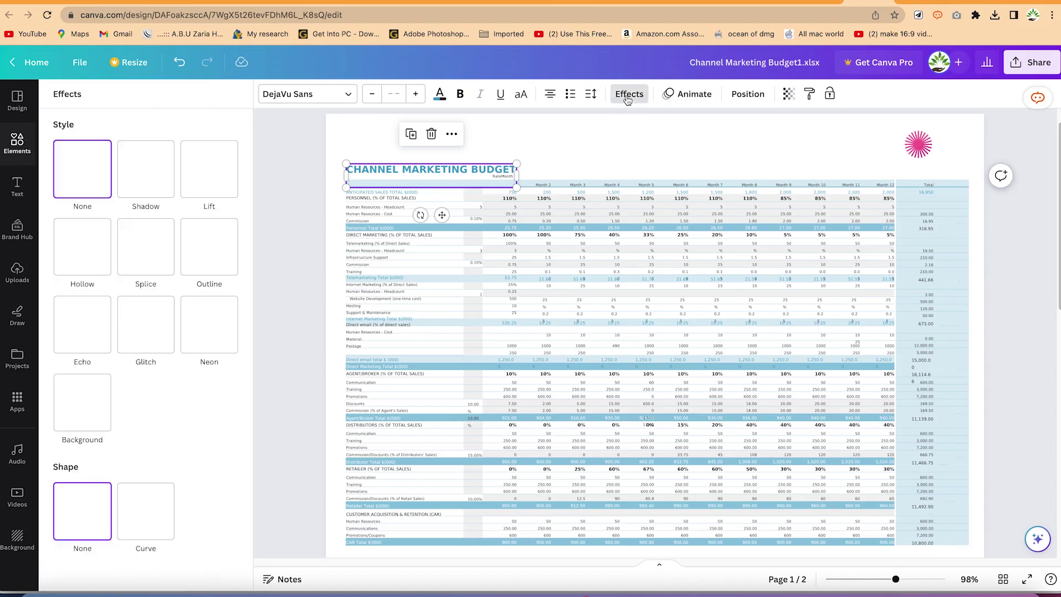
pyautogui.click(752, 103)
pyautogui.click(522, 99)
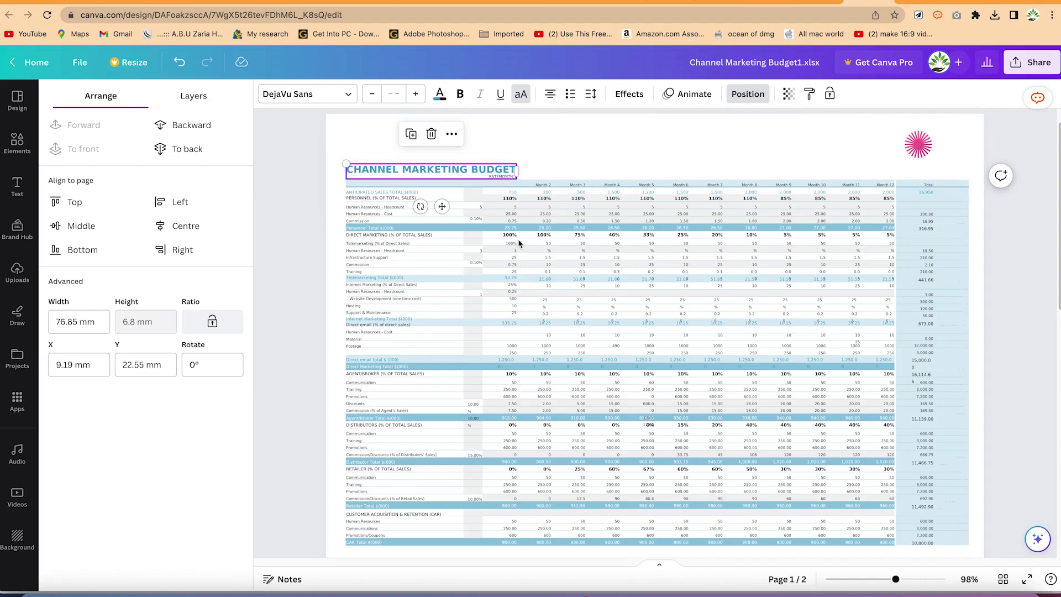
# Import Make a List1.xlsx from the Edit Docs in Canva folder on the Canva home page and open the resulting design.
pyautogui.click(818, 6)
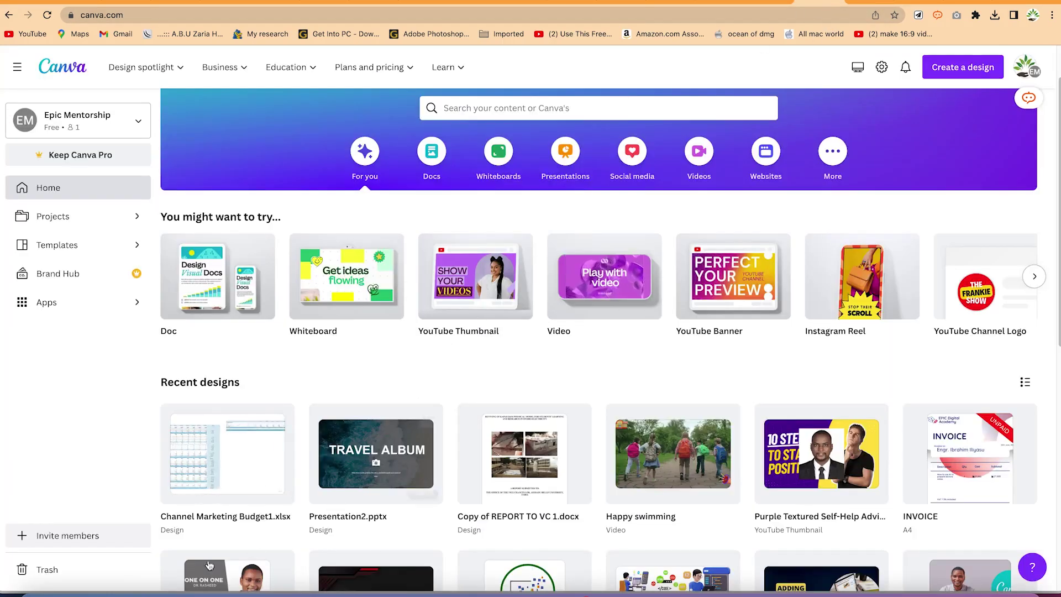
pyautogui.click(67, 589)
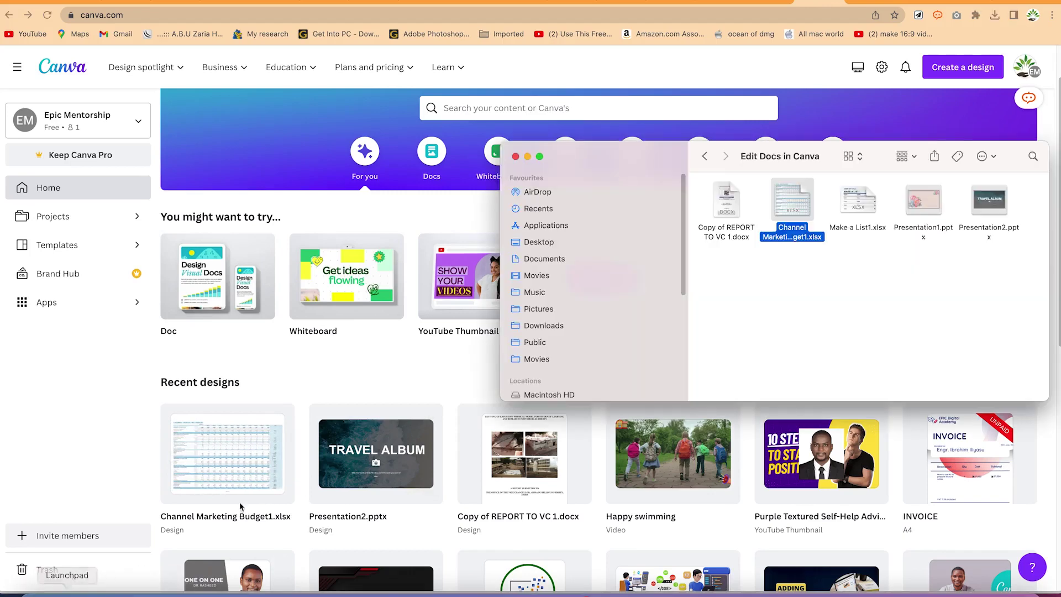
pyautogui.click(845, 230)
pyautogui.moveTo(847, 229); pyautogui.dragTo(288, 447)
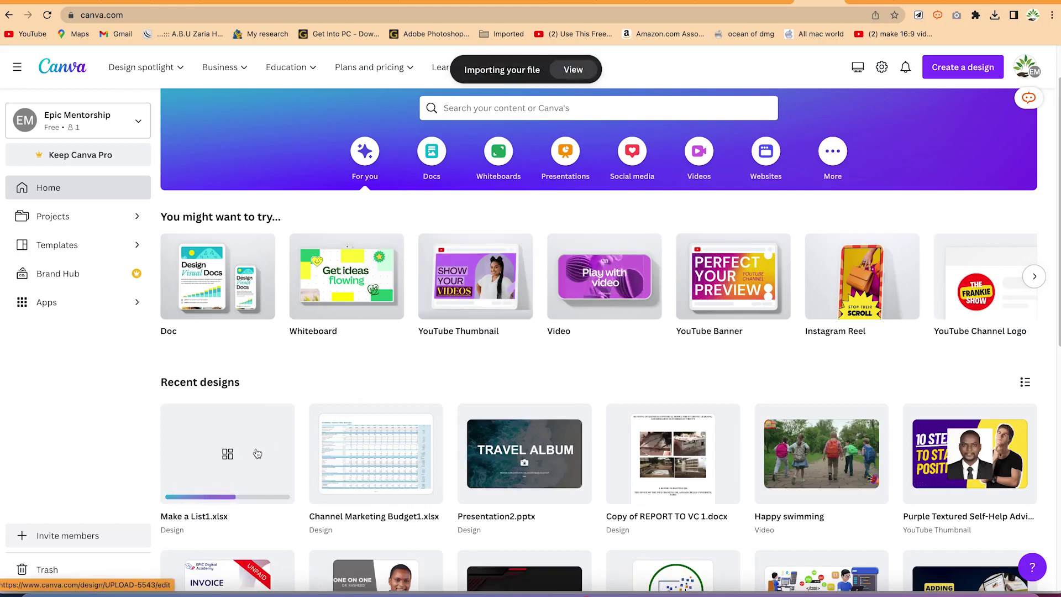
pyautogui.click(257, 453)
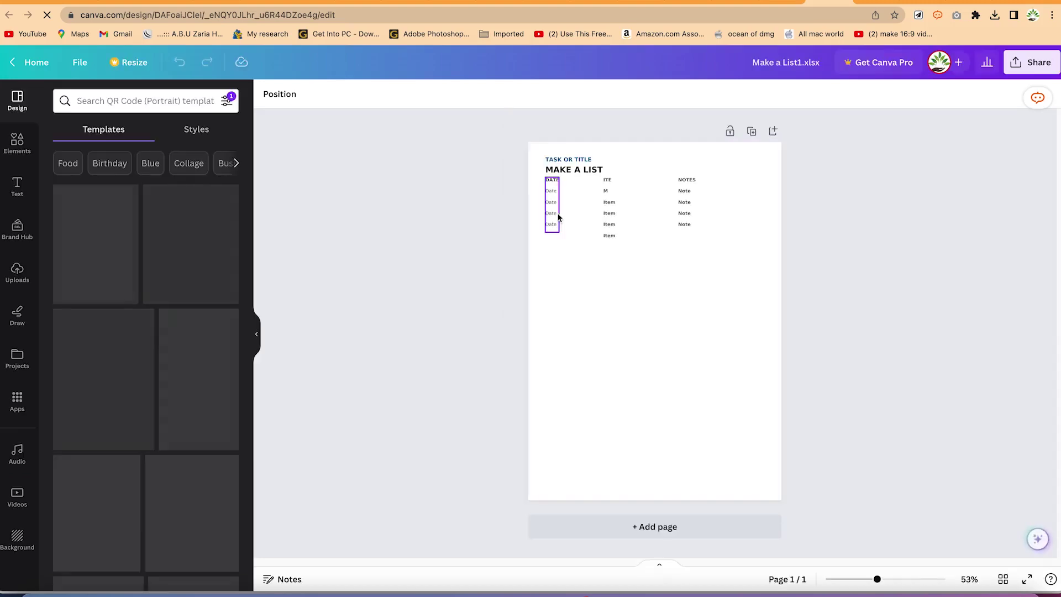
# Examine the imported list's title and its date, item and notes text columns at 127% zoom.
pyautogui.click(610, 210)
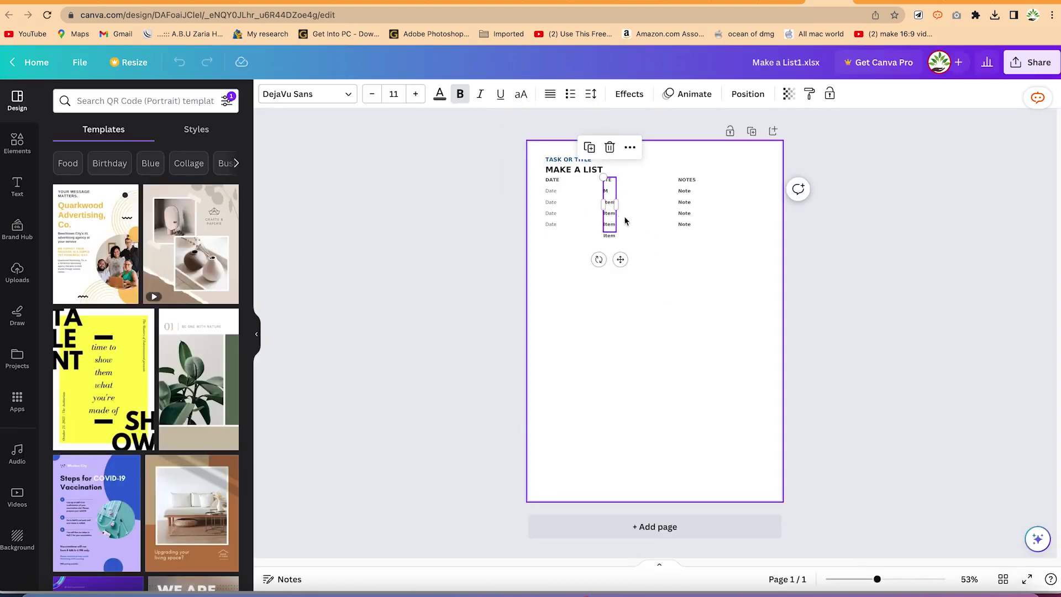
pyautogui.click(657, 252)
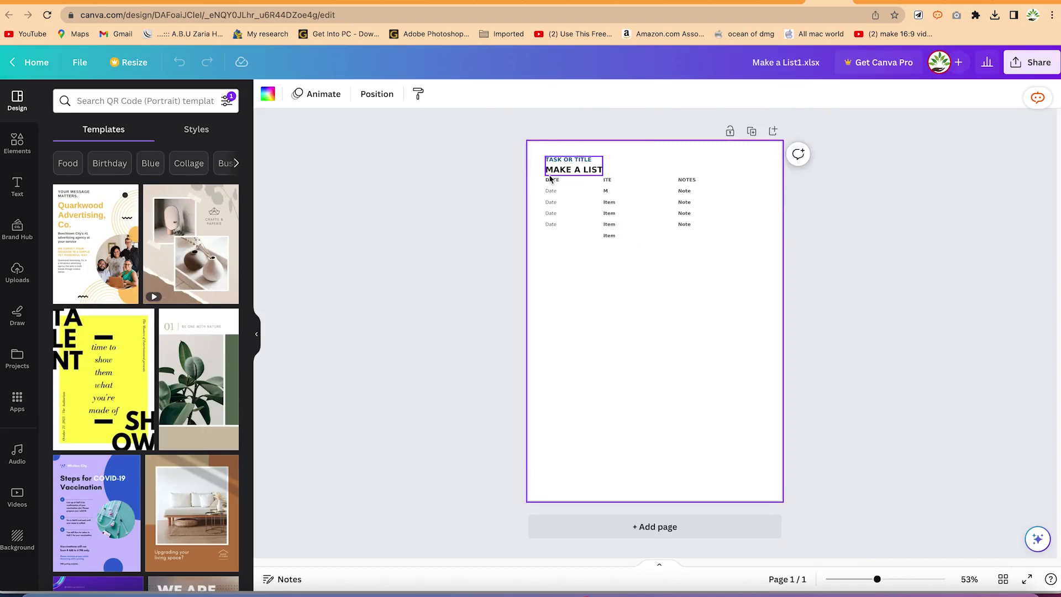
pyautogui.moveTo(878, 580); pyautogui.dragTo(904, 580)
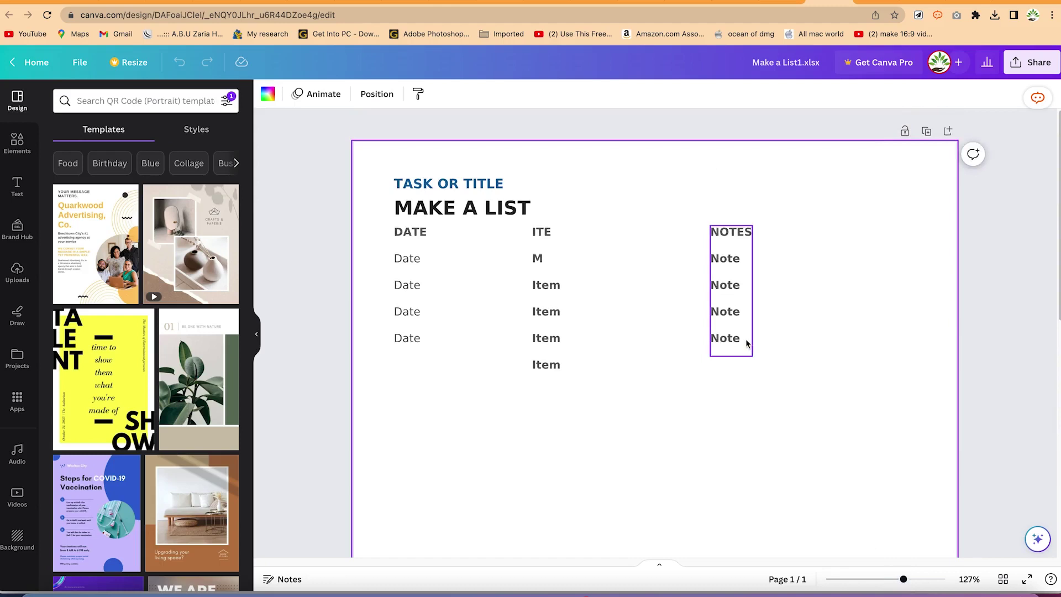
pyautogui.click(423, 228)
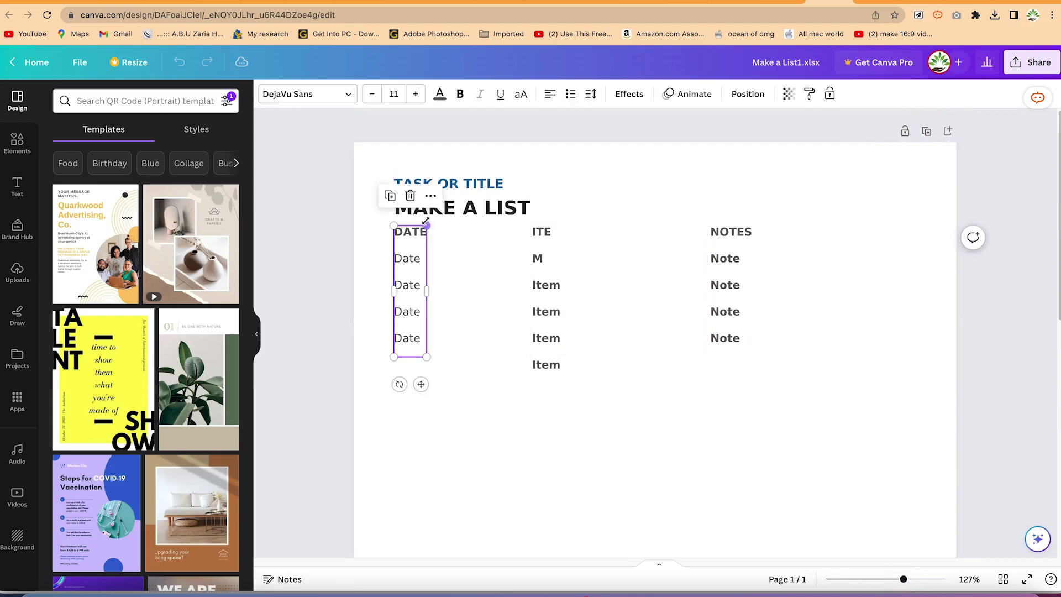
pyautogui.click(415, 249)
pyautogui.click(480, 338)
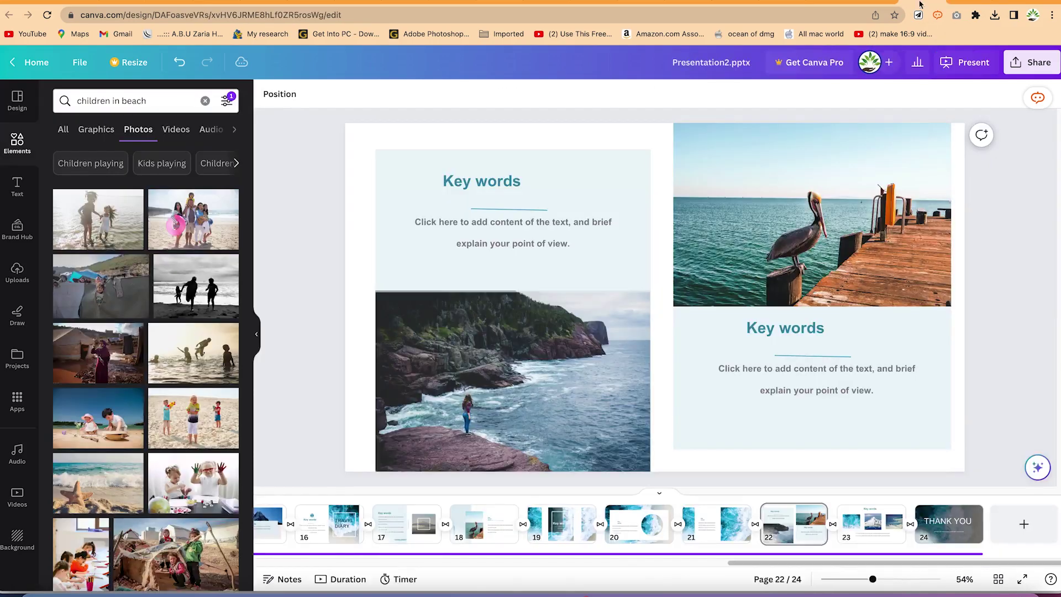
# Review the download file types offered for the Presentation2.pptx design, including PPTX, and close the download options.
pyautogui.click(1042, 62)
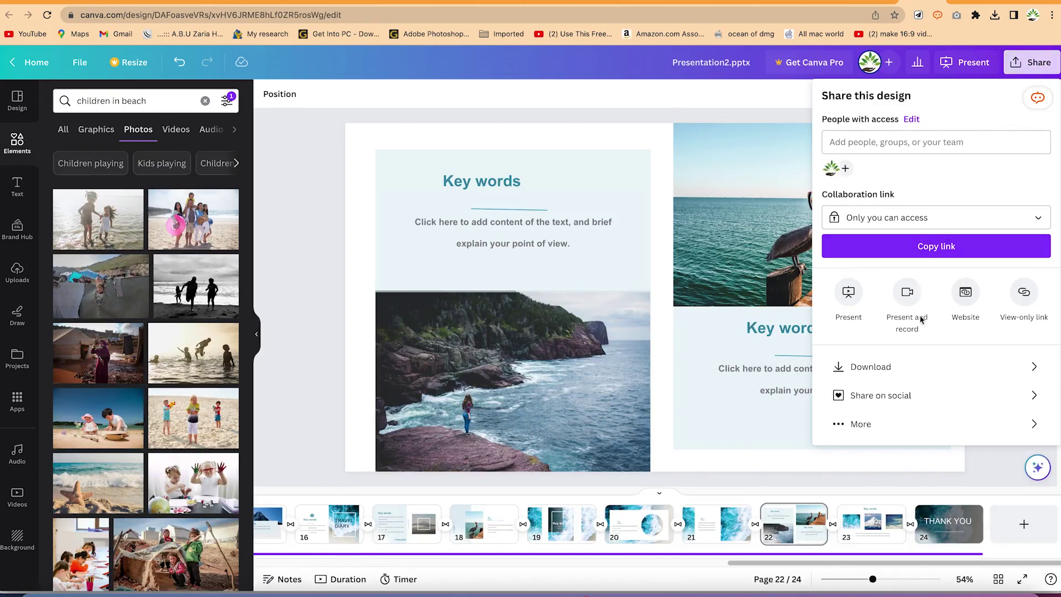
pyautogui.click(890, 367)
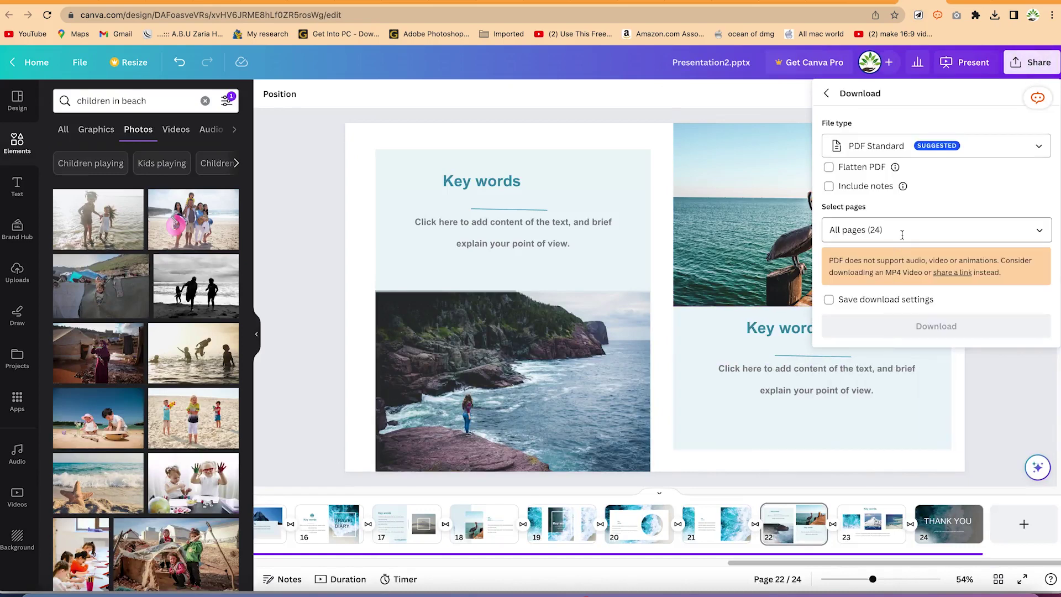
pyautogui.click(972, 149)
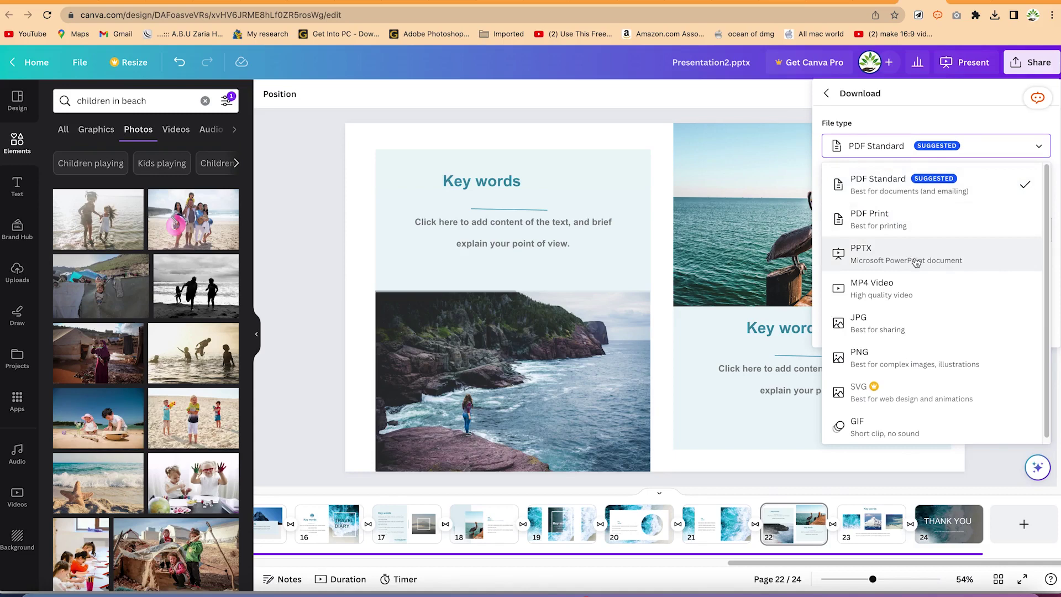
pyautogui.scroll(-1, 929, 293)
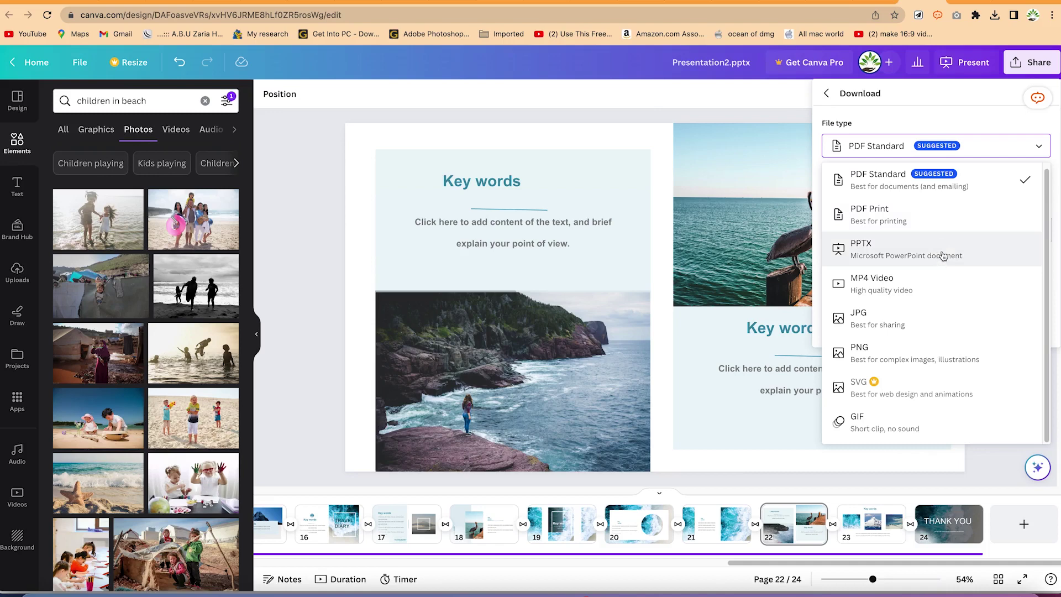
pyautogui.click(296, 296)
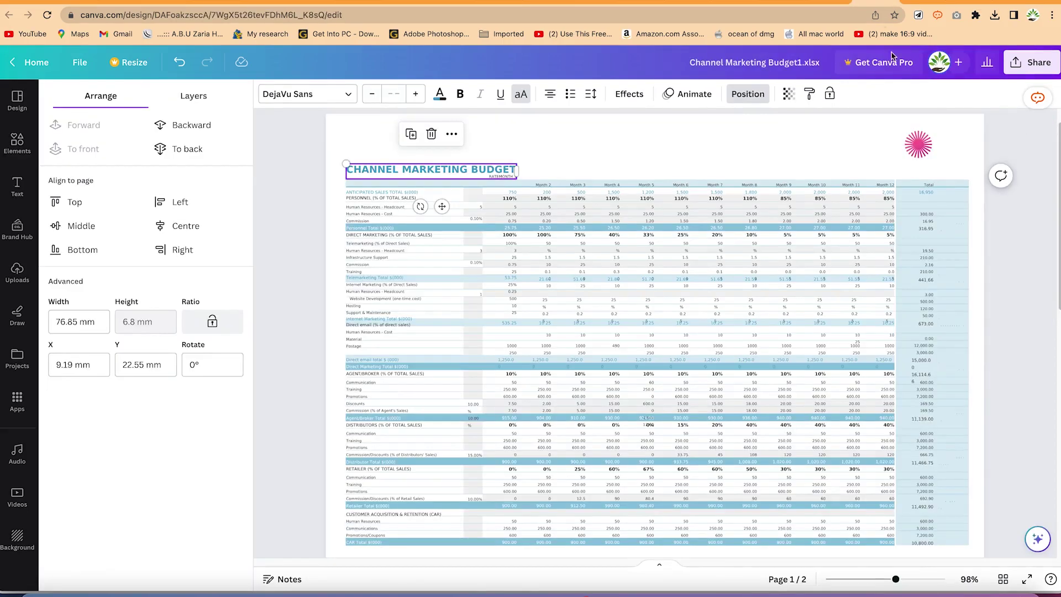
# Review the download file types offered for the Channel Marketing Budget1.xlsx design and close the download options.
pyautogui.click(1031, 62)
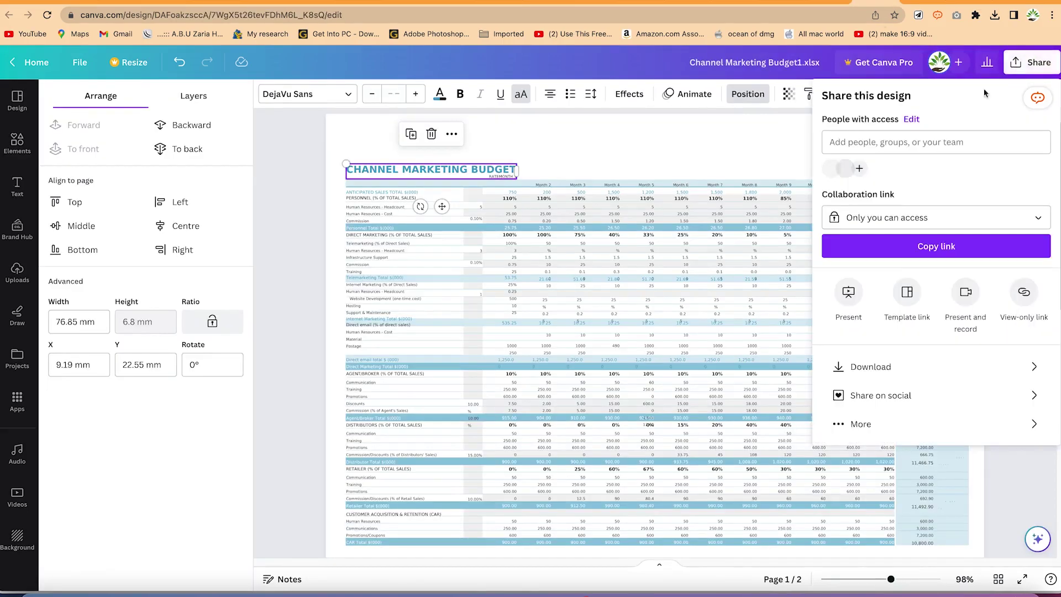
pyautogui.click(898, 365)
pyautogui.click(929, 146)
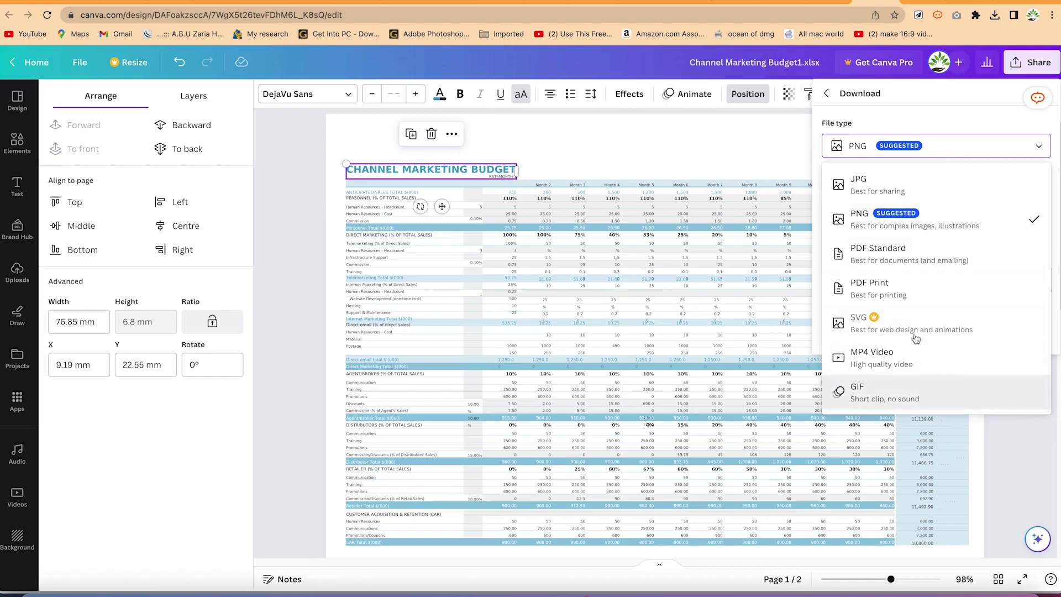
pyautogui.click(267, 226)
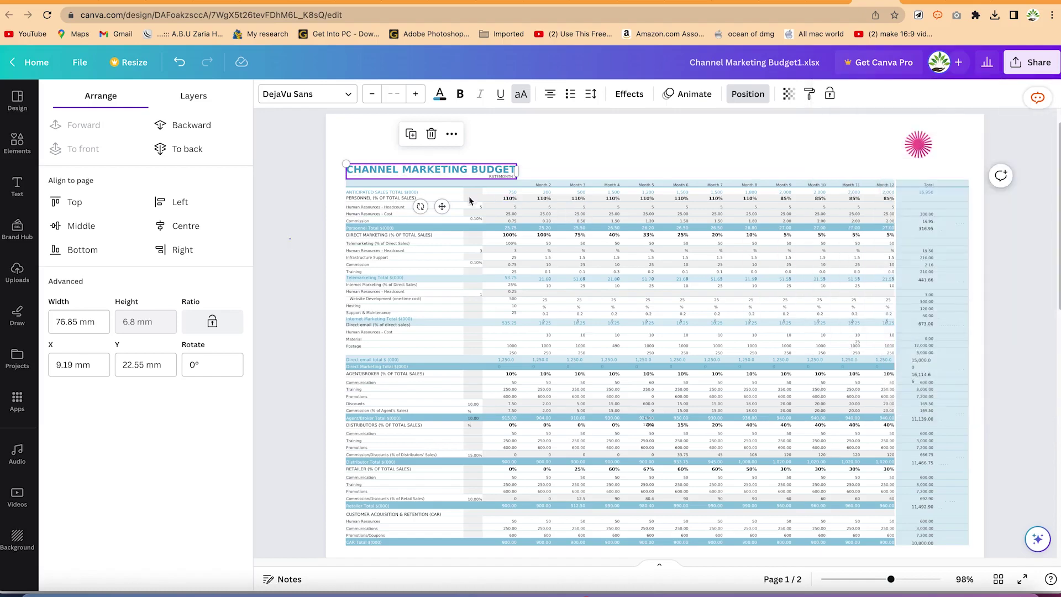
# Open the Copy of REPORT TO VC 1.docx design, check its download file type and paper sizes, and return to the Assessment Methods paragraph.
pyautogui.click(826, 3)
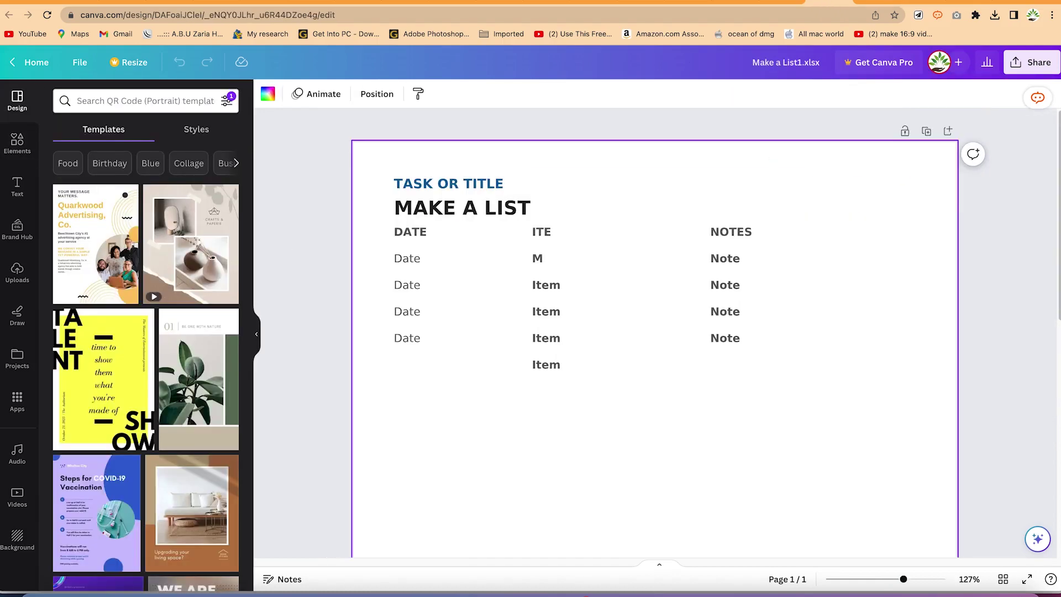
pyautogui.click(940, 3)
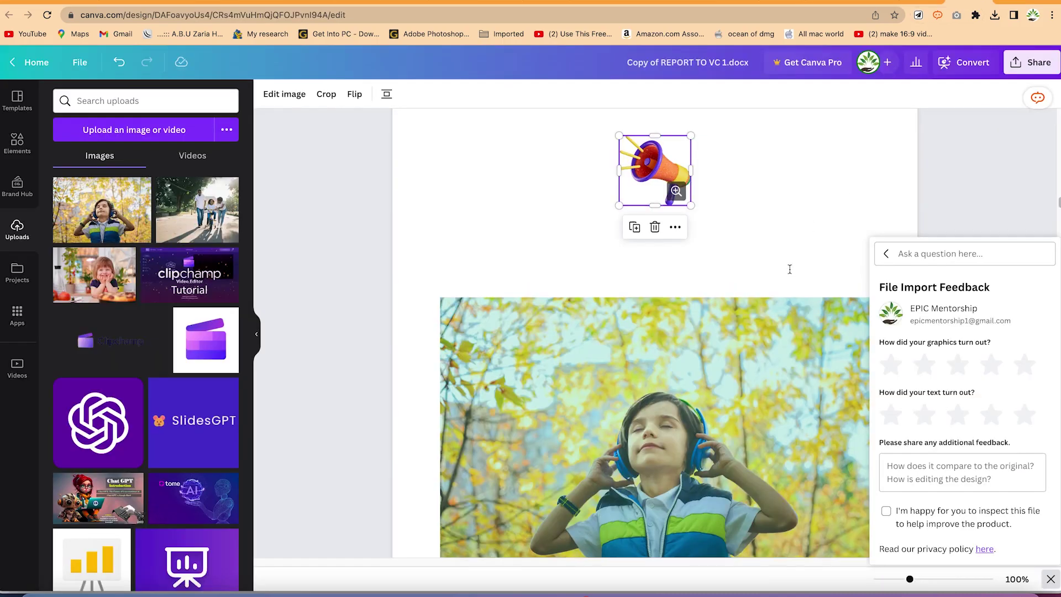
pyautogui.scroll(-10, 976, 152)
pyautogui.click(1032, 62)
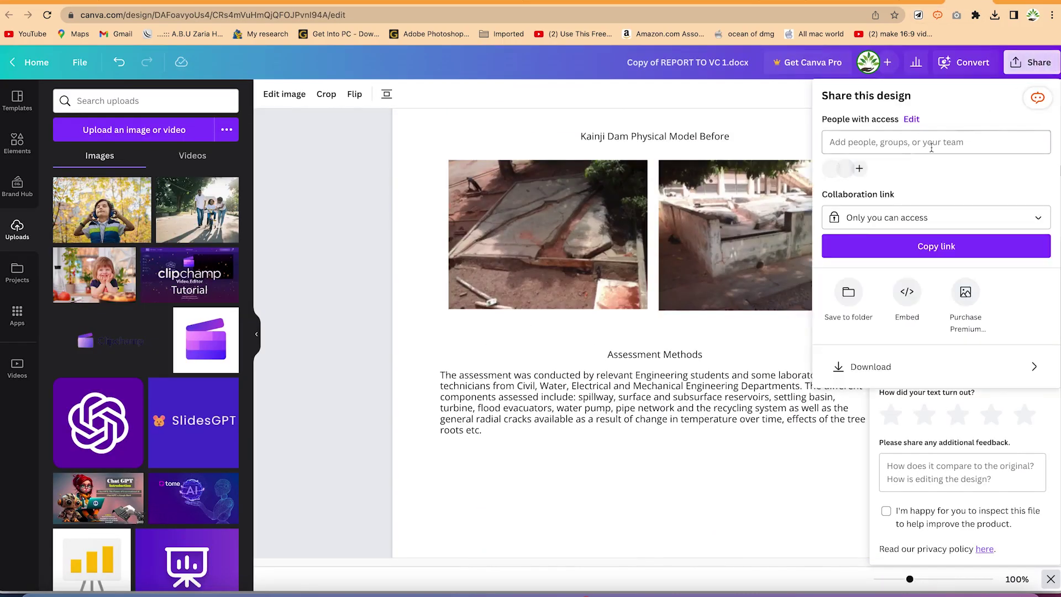
pyautogui.click(897, 369)
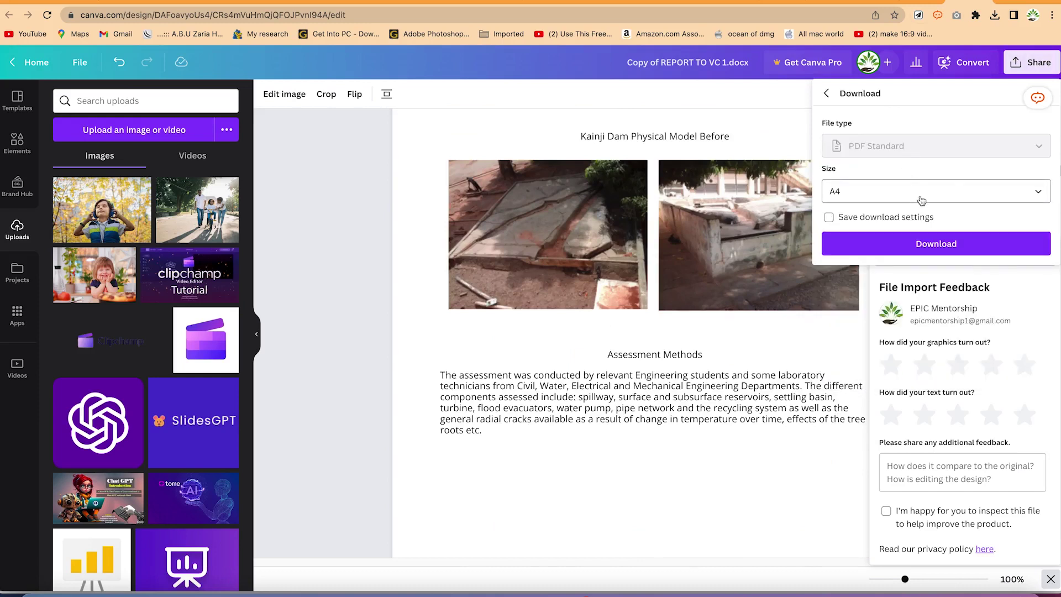
pyautogui.click(921, 199)
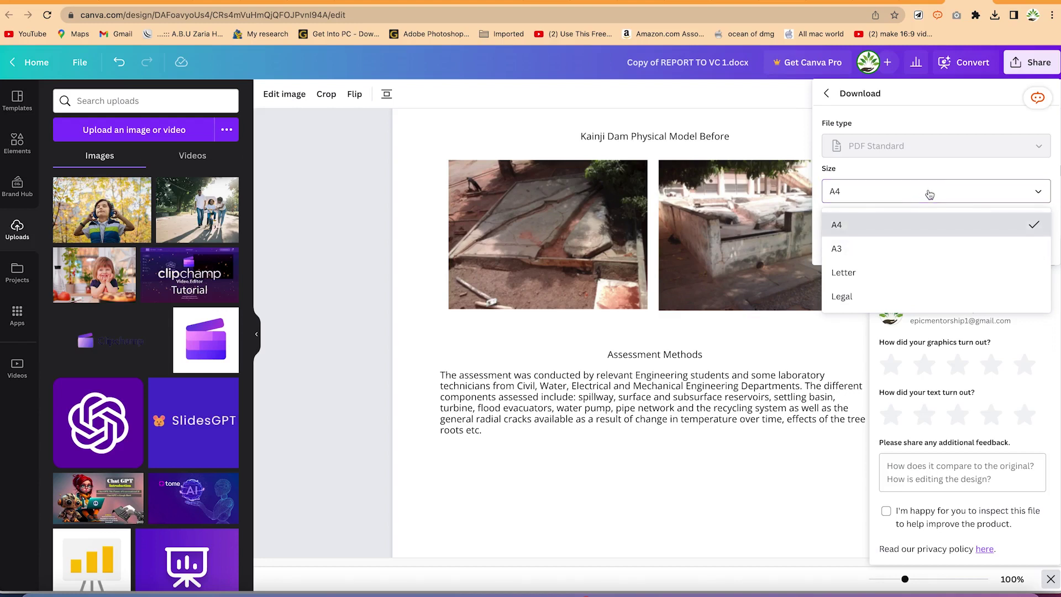
pyautogui.click(930, 193)
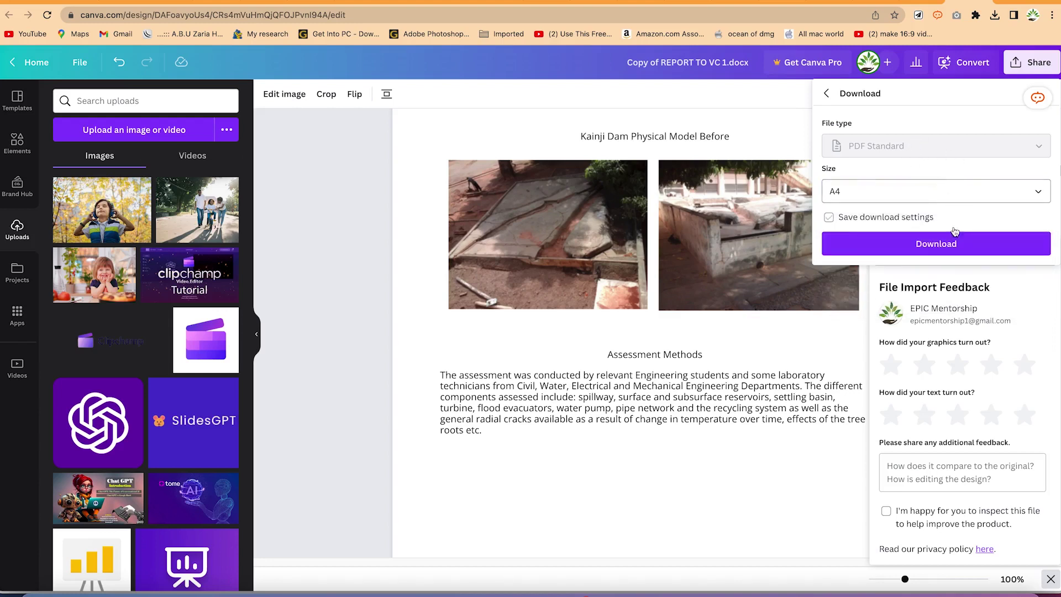
pyautogui.click(830, 94)
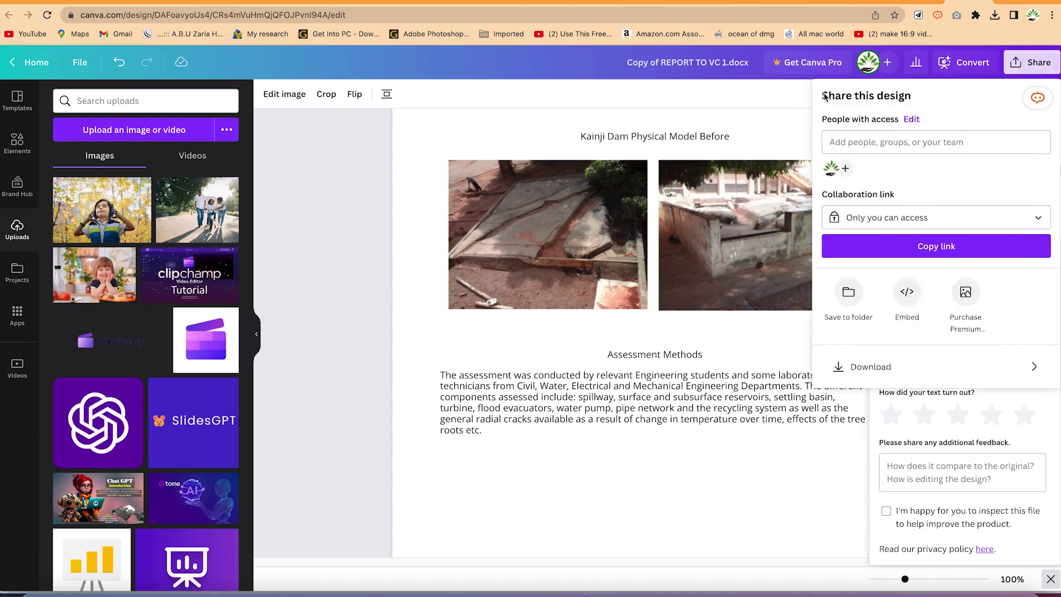
pyautogui.click(632, 460)
pyautogui.click(624, 419)
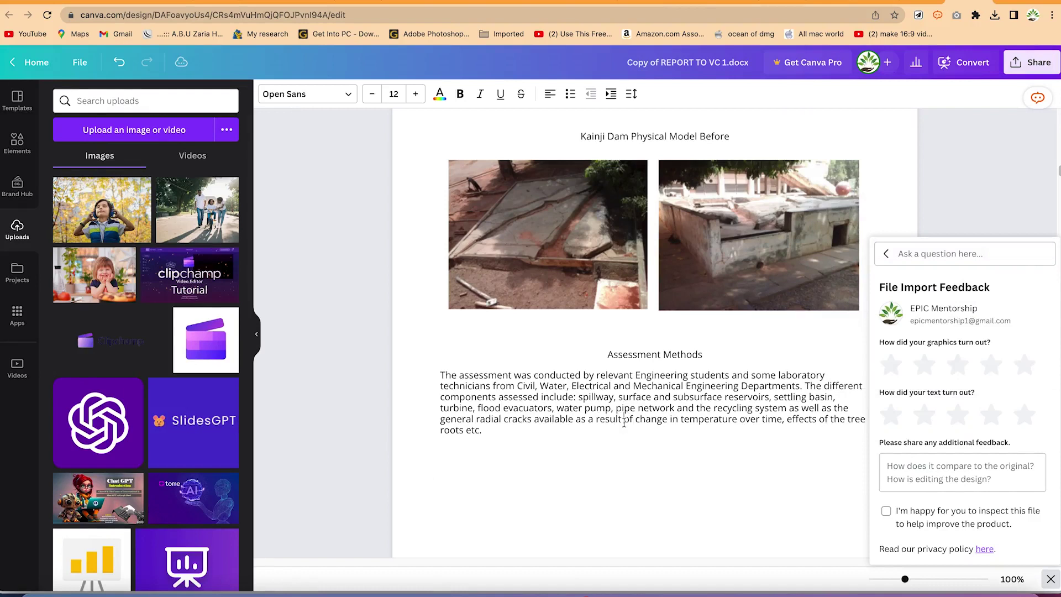